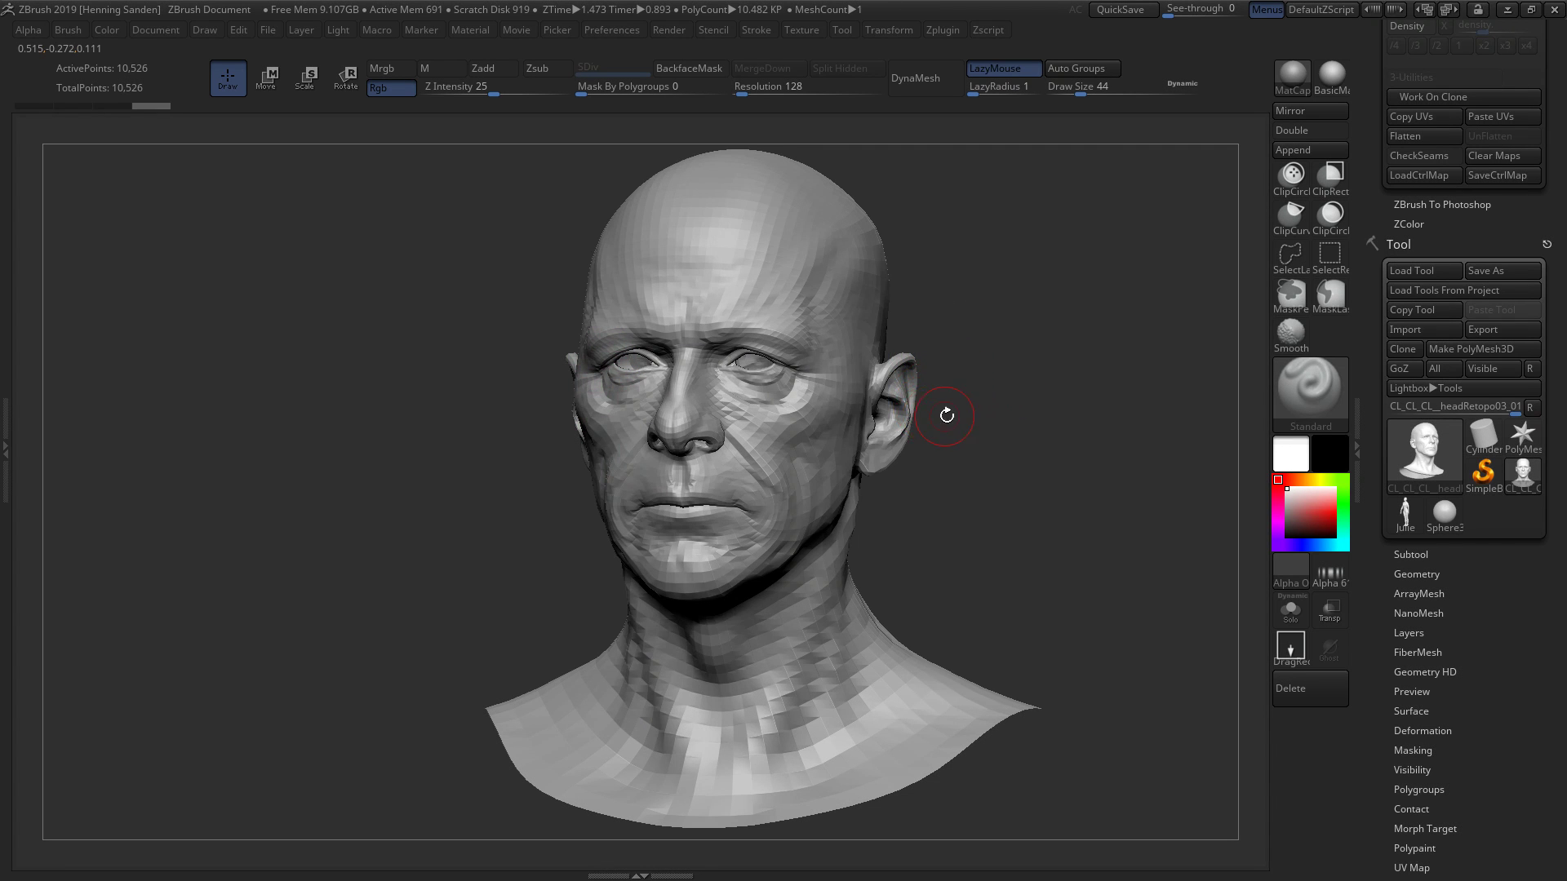
- Examine the head model from the front, three-quarter and side views, including the ear and neck
{"action": "left_click_drag", "start_coordinate": [950, 417], "coordinate": [937, 392]}
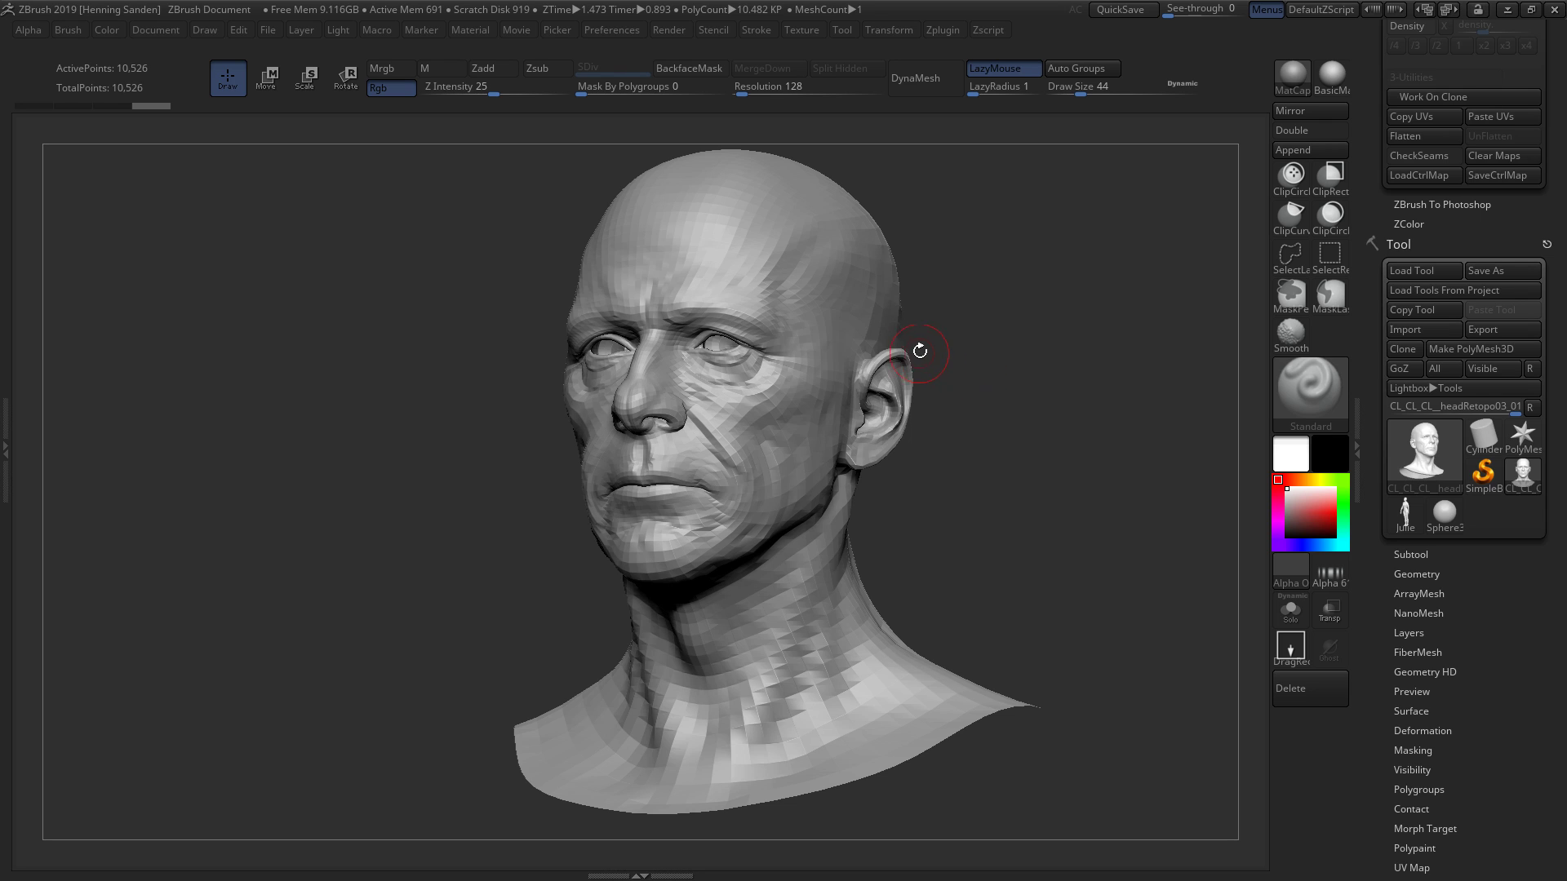
{"action": "scroll", "coordinate": [864, 386], "scroll_direction": "down", "scroll_amount": 1}
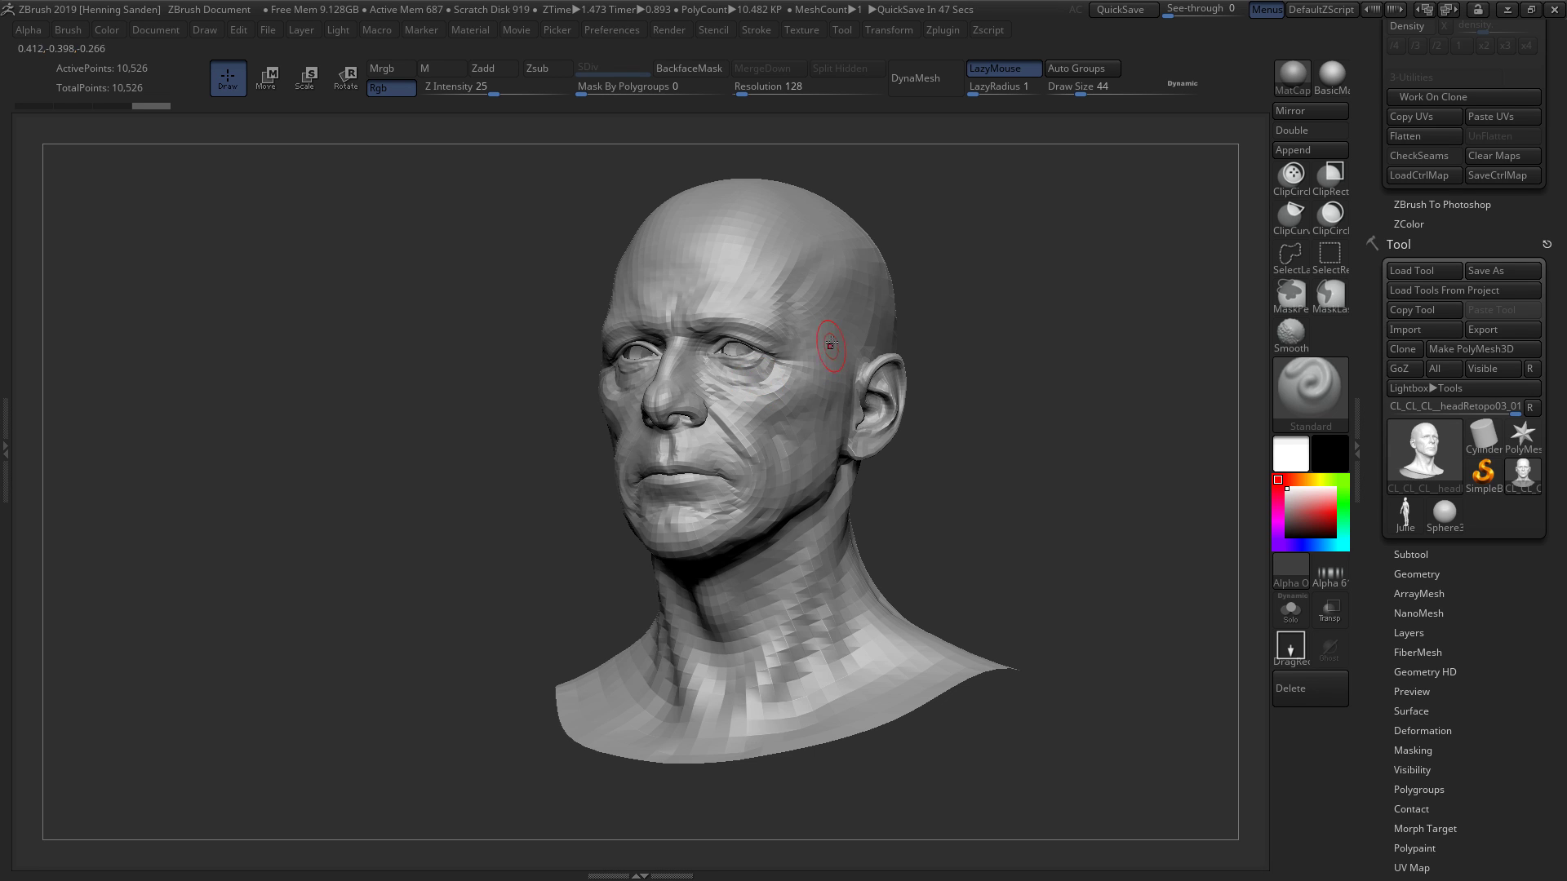
{"action": "right_click_drag", "start_coordinate": [772, 384], "coordinate": [739, 396]}
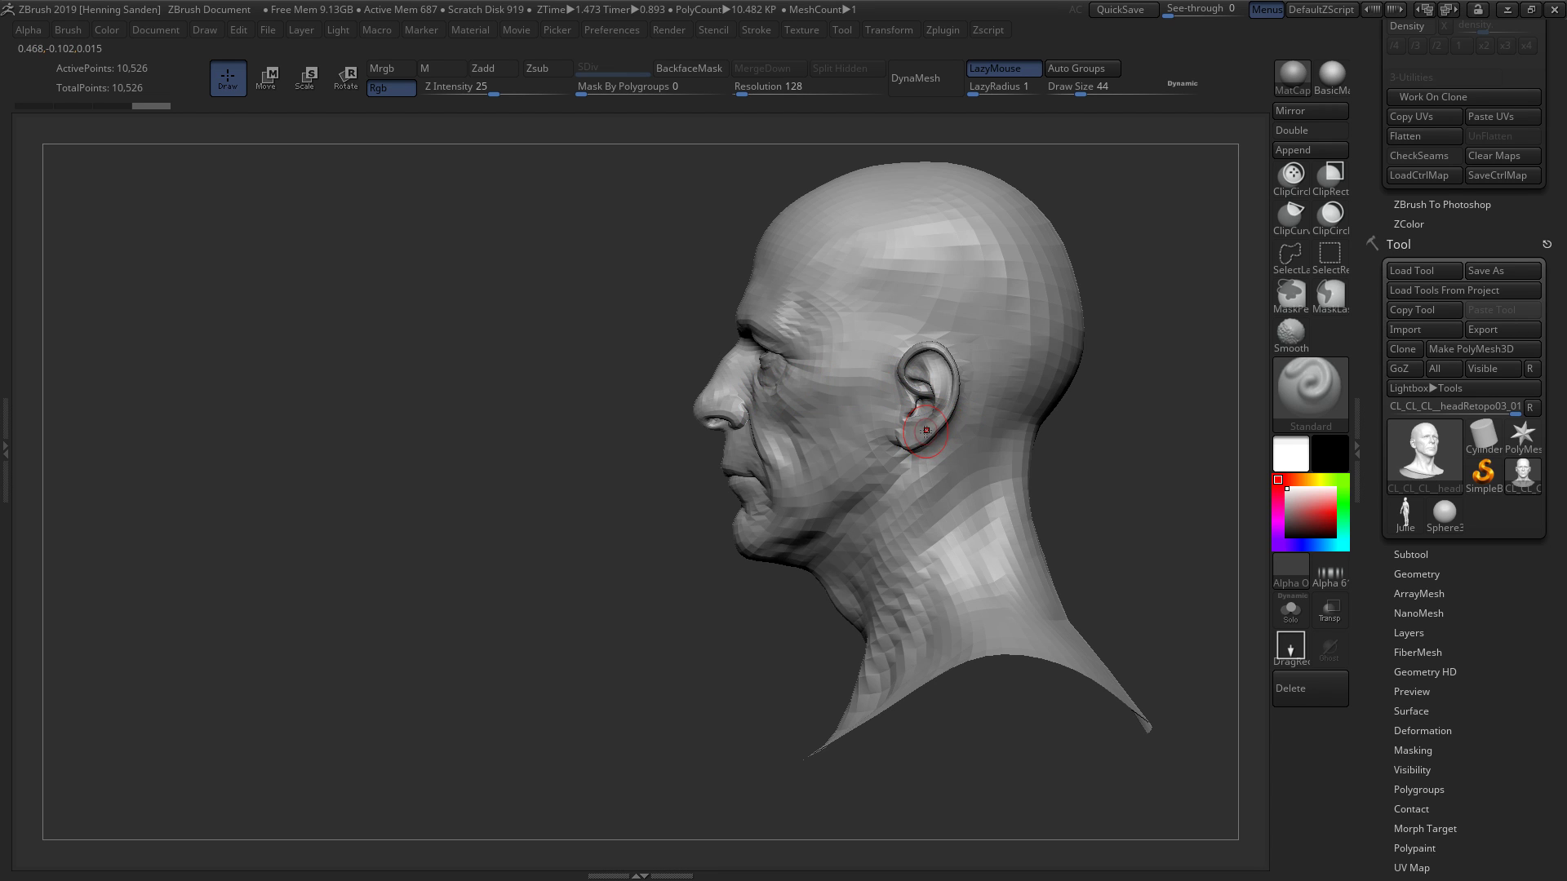
{"action": "mouse_move", "coordinate": [937, 426]}
{"action": "right_mouse_down"}
{"action": "mouse_move", "coordinate": [955, 434]}
{"action": "mouse_move", "coordinate": [937, 437]}
{"action": "mouse_move", "coordinate": [939, 465]}
{"action": "mouse_move", "coordinate": [1106, 529]}
{"action": "mouse_move", "coordinate": [1142, 527]}
{"action": "right_mouse_up"}
{"action": "right_click_drag", "start_coordinate": [936, 486], "coordinate": [917, 479]}
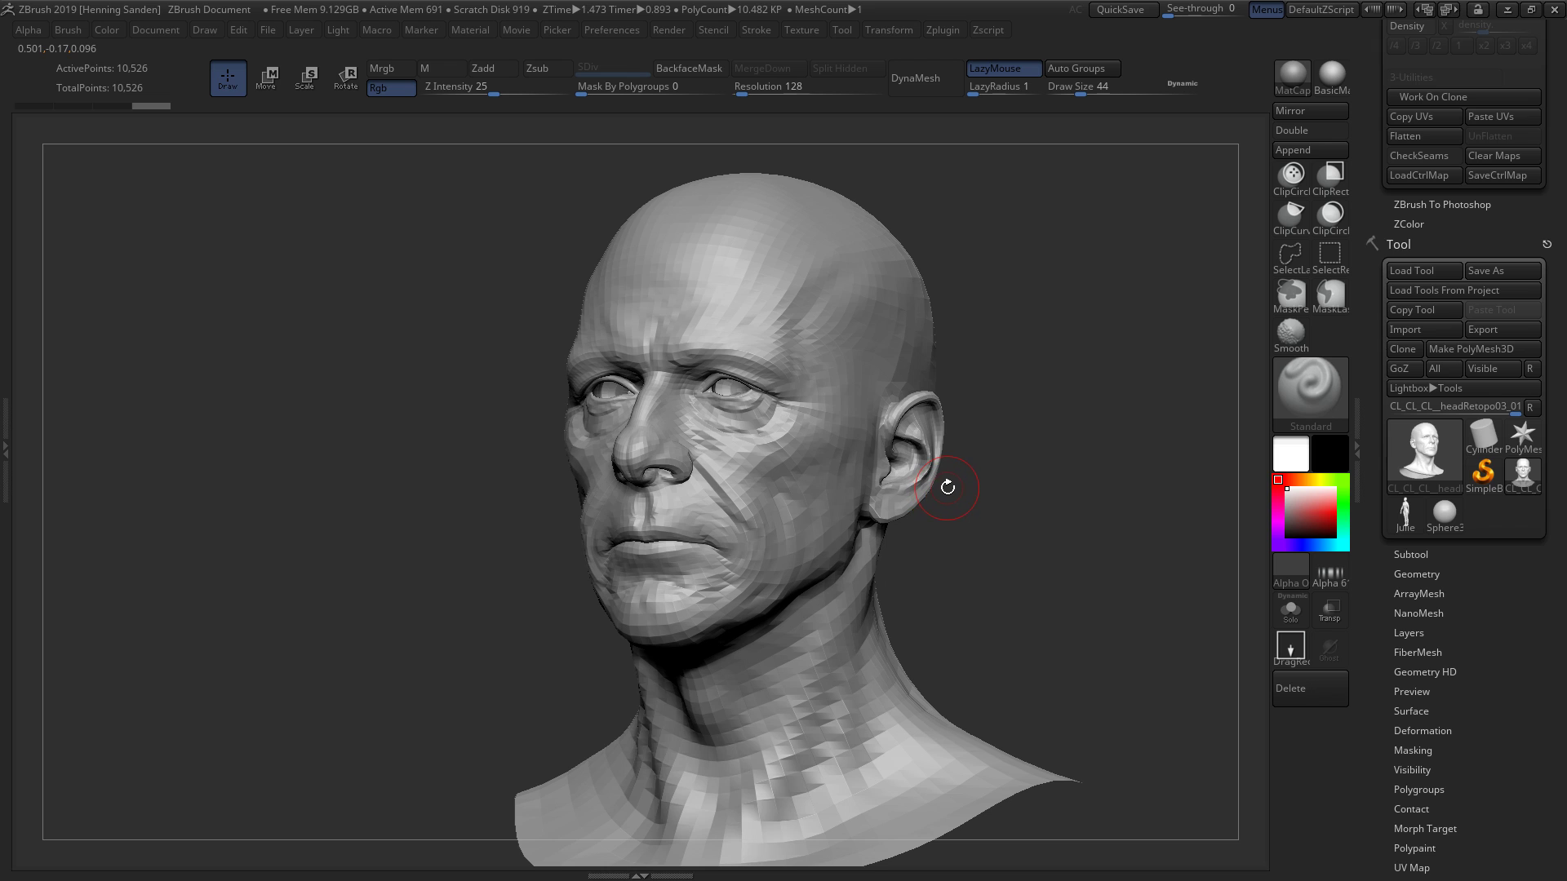
{"action": "mouse_move", "coordinate": [957, 475]}
{"action": "right_mouse_down"}
{"action": "mouse_move", "coordinate": [916, 471]}
{"action": "mouse_move", "coordinate": [932, 470]}
{"action": "right_mouse_up"}
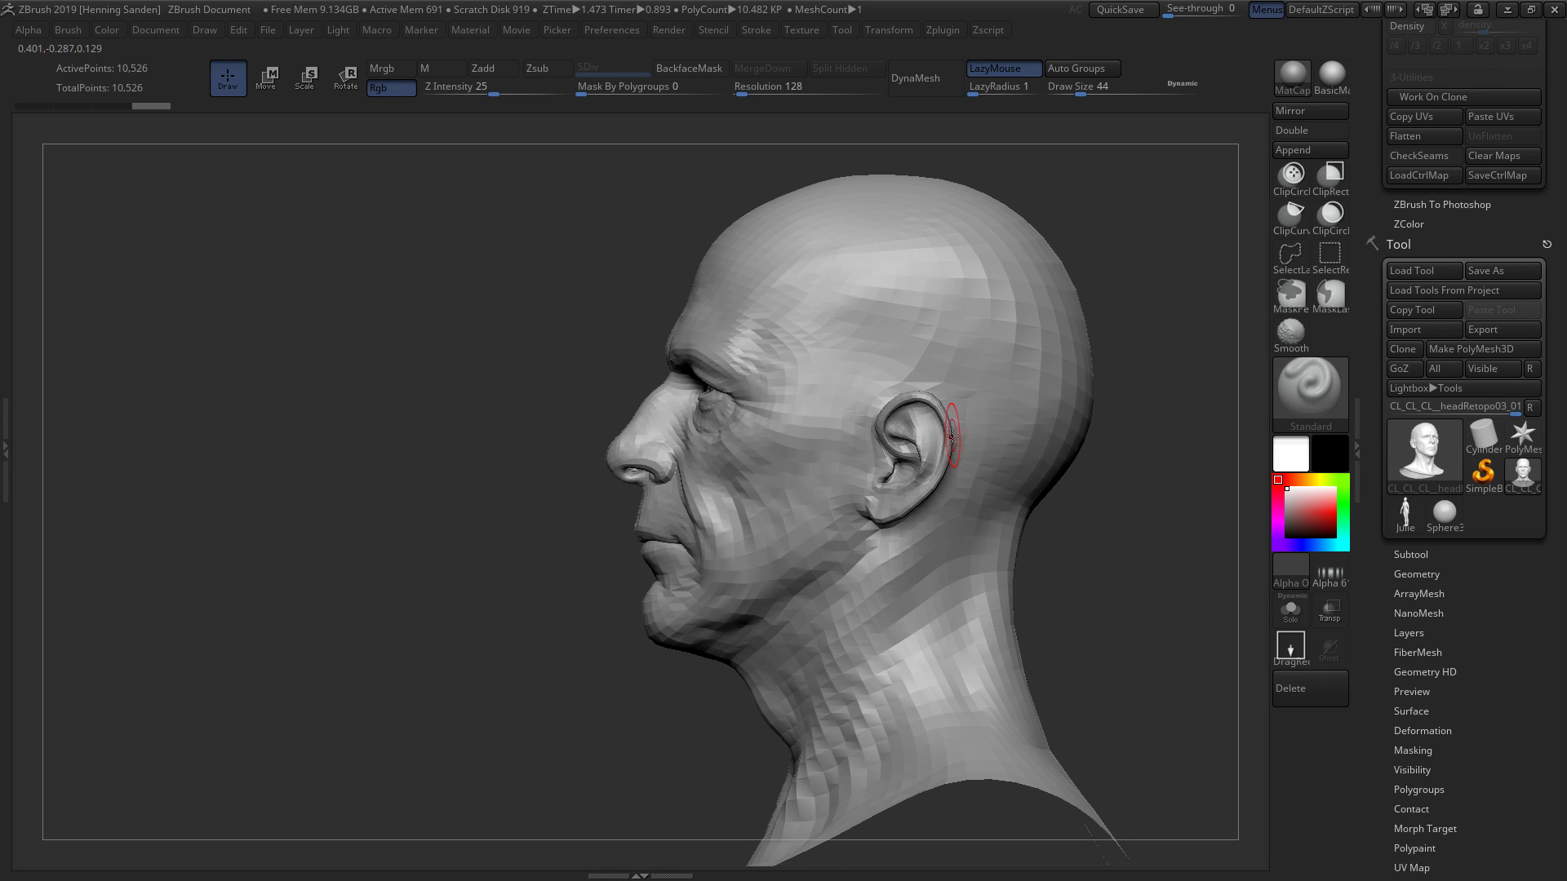
{"action": "right_click_drag", "start_coordinate": [951, 435], "coordinate": [949, 443], "text": "shift"}
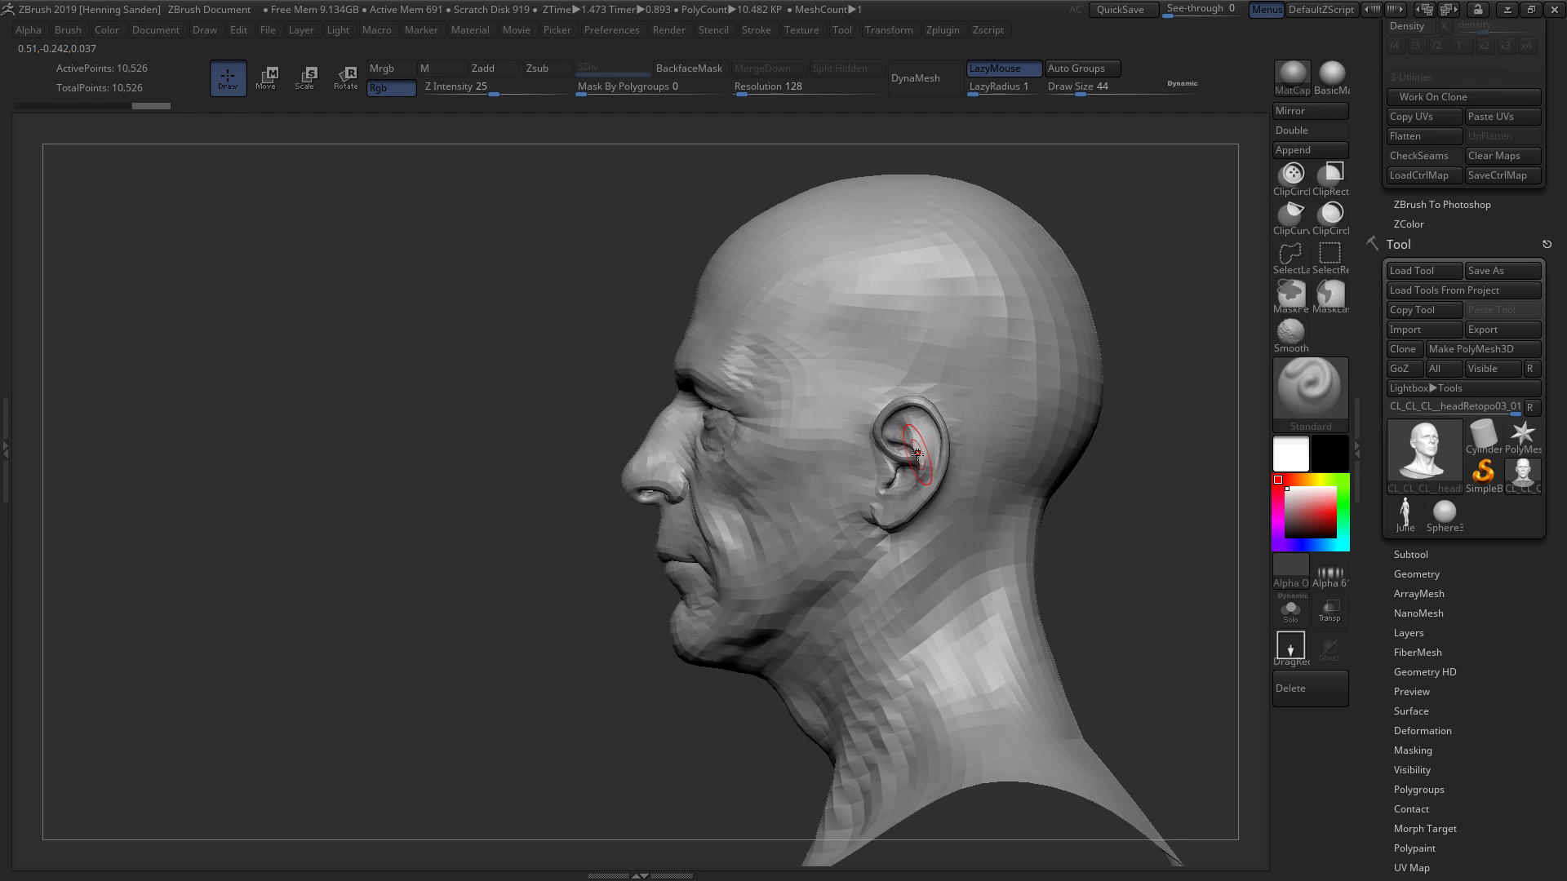
{"action": "right_click_drag", "start_coordinate": [894, 479], "coordinate": [939, 416], "text": "alt"}
- Dock the Zplugin palette beside the canvas and turn on Symmetry in UV Master's unwrap options
{"action": "left_click", "coordinate": [943, 31]}
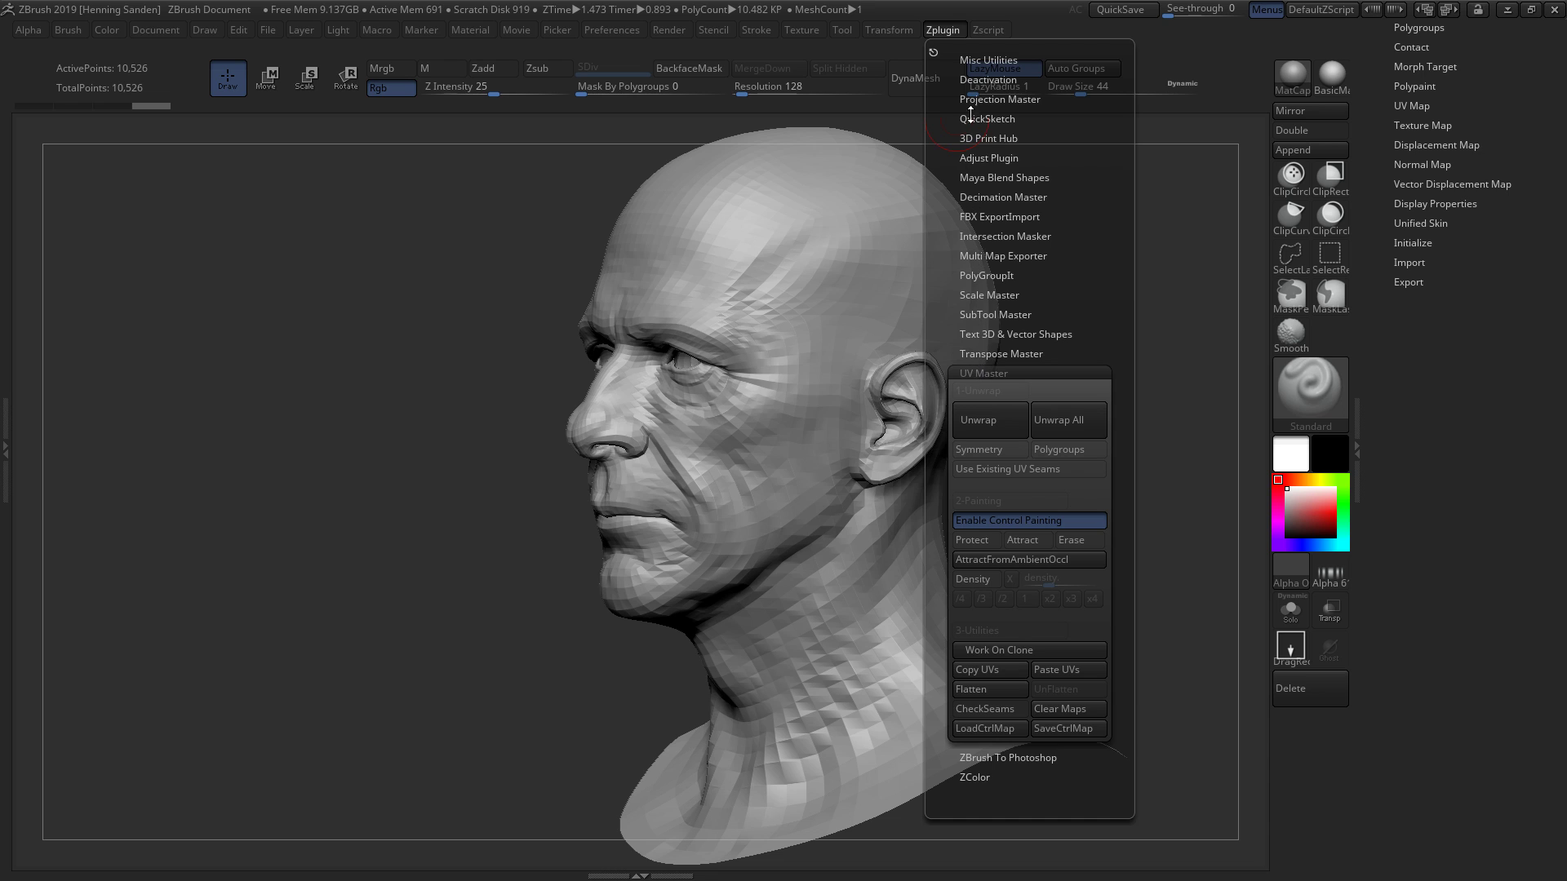
{"action": "left_click", "coordinate": [933, 52]}
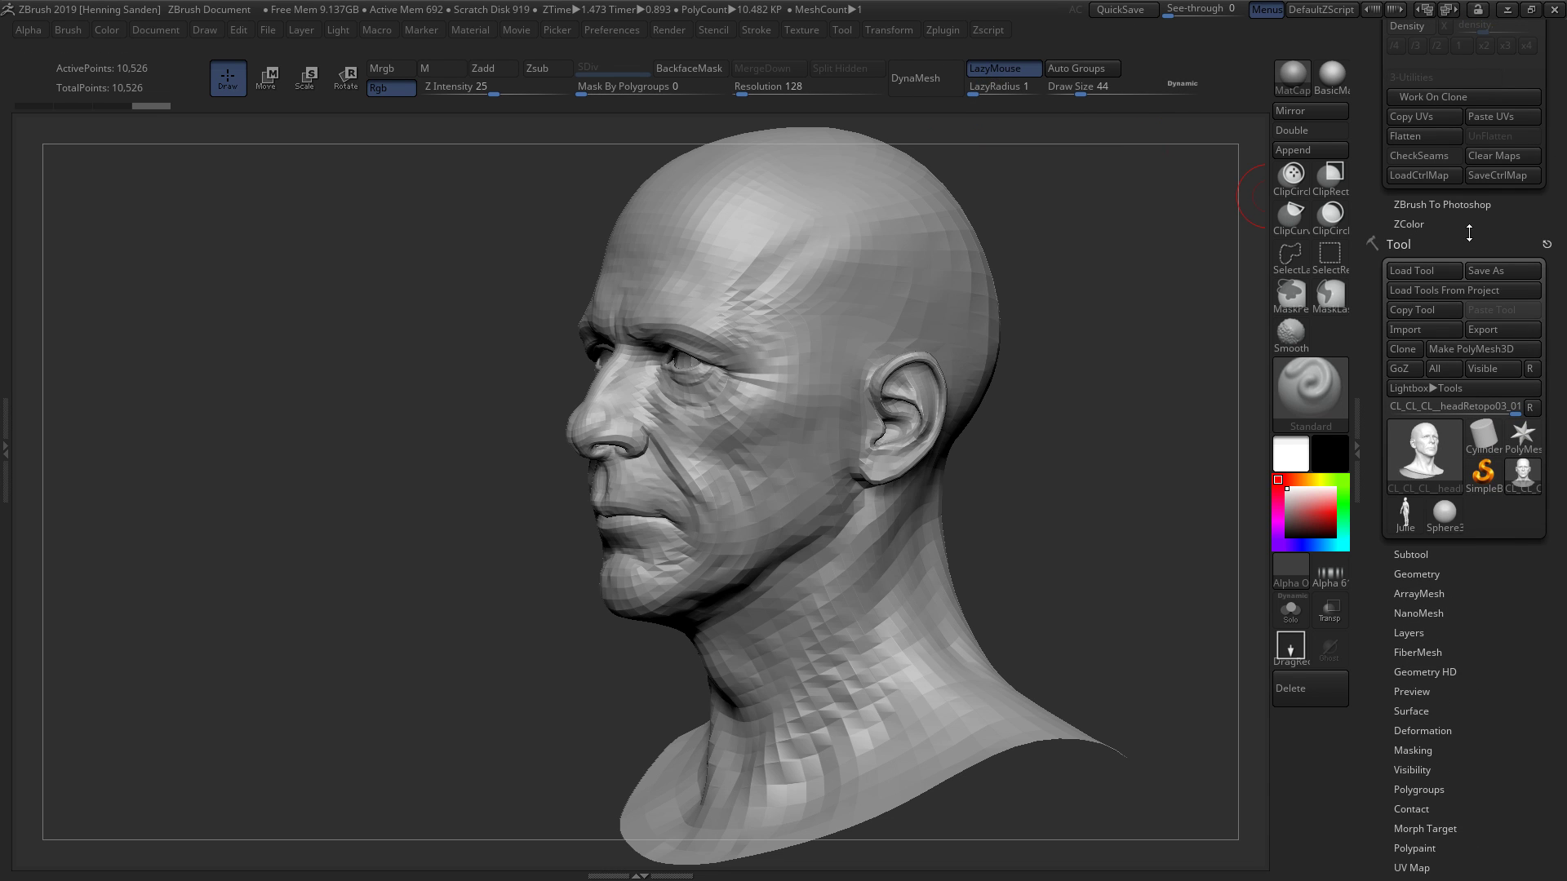
{"action": "left_click_drag", "start_coordinate": [1471, 231], "coordinate": [1474, 443]}
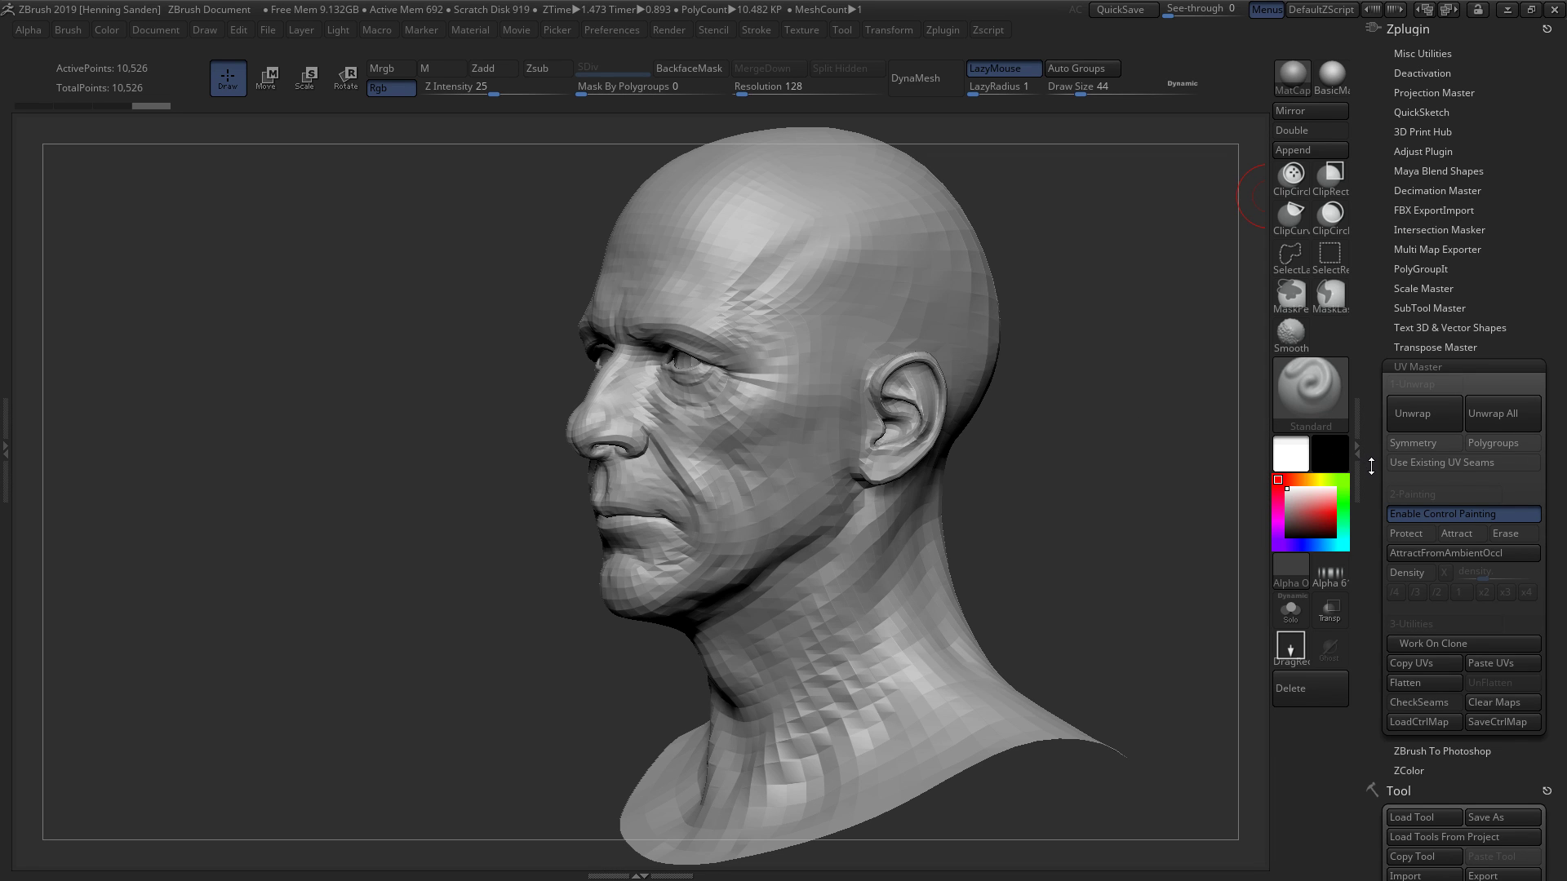
{"action": "scroll", "coordinate": [1371, 466], "scroll_direction": "down", "scroll_amount": 1}
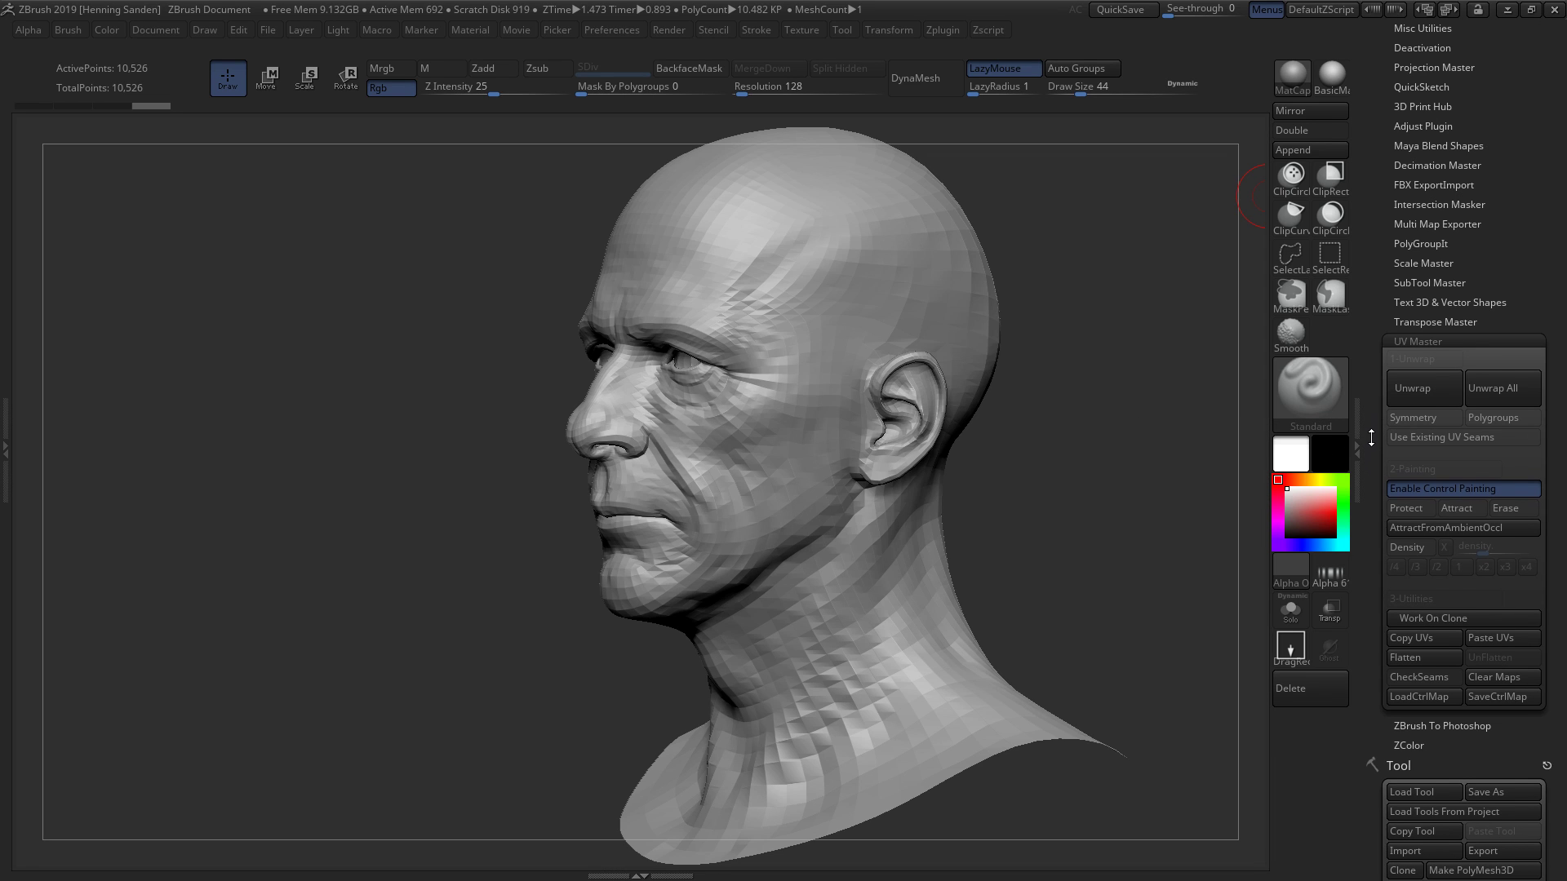
{"action": "left_click", "coordinate": [1417, 421]}
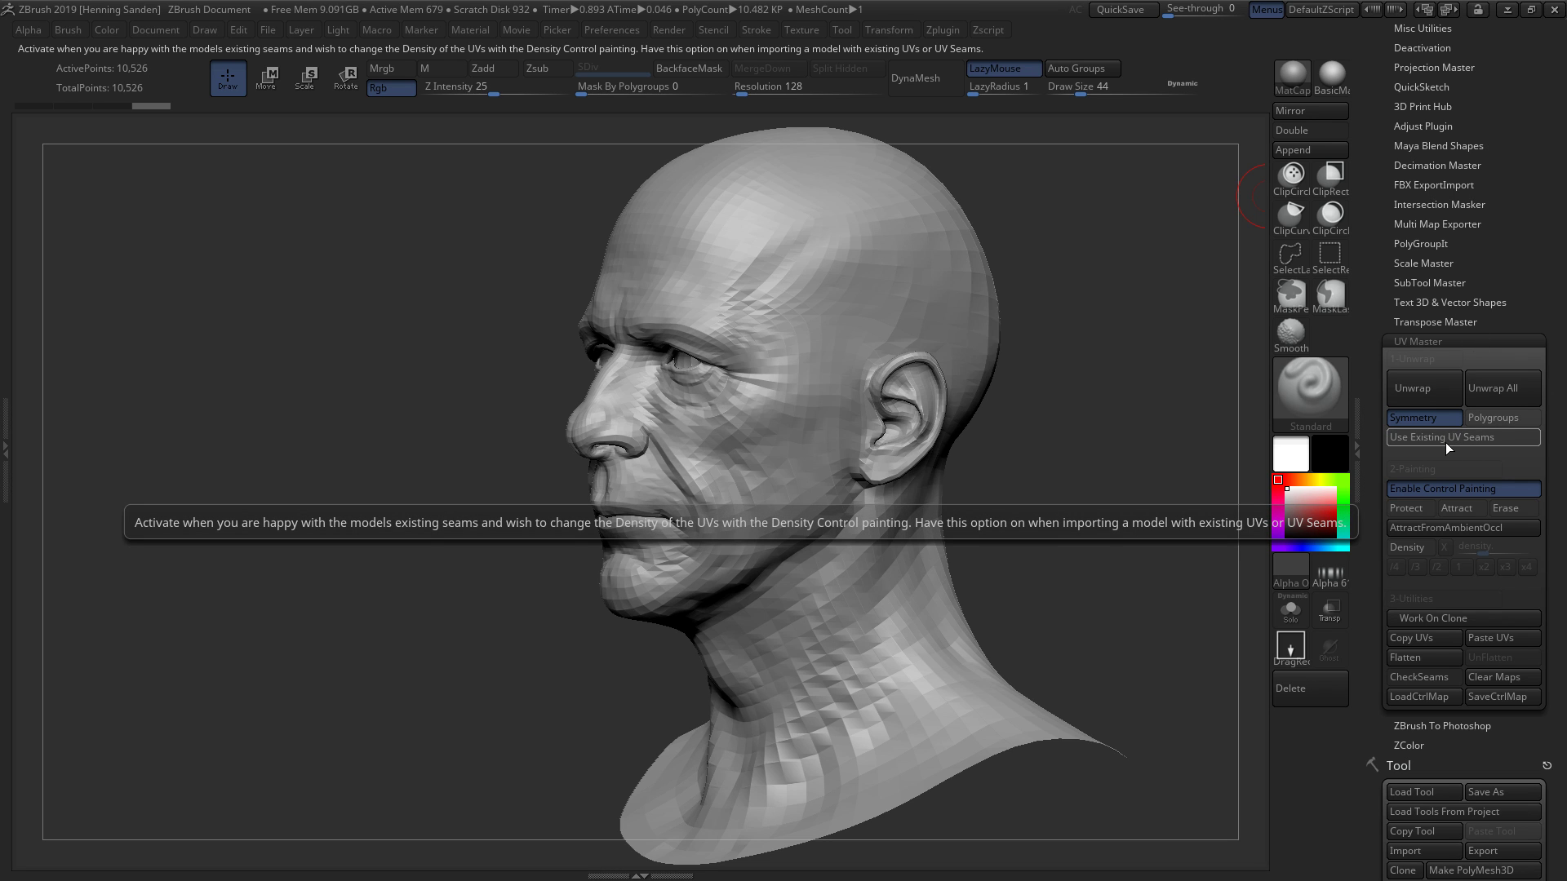
{"action": "scroll", "coordinate": [1389, 426], "scroll_direction": "down", "scroll_amount": 2}
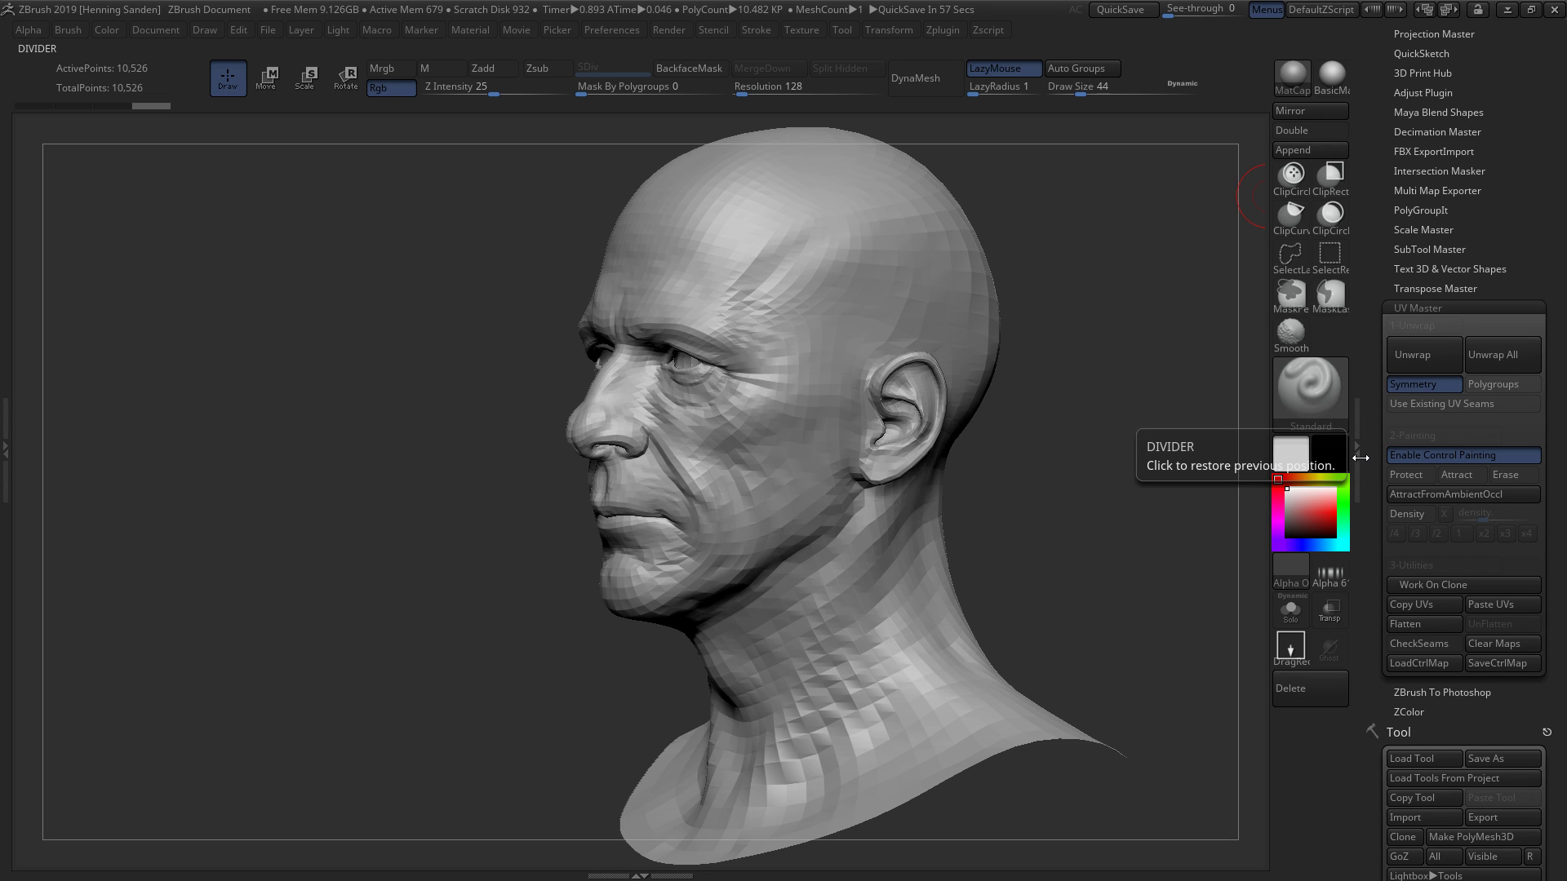
{"action": "left_click_drag", "start_coordinate": [1374, 405], "coordinate": [1356, 379]}
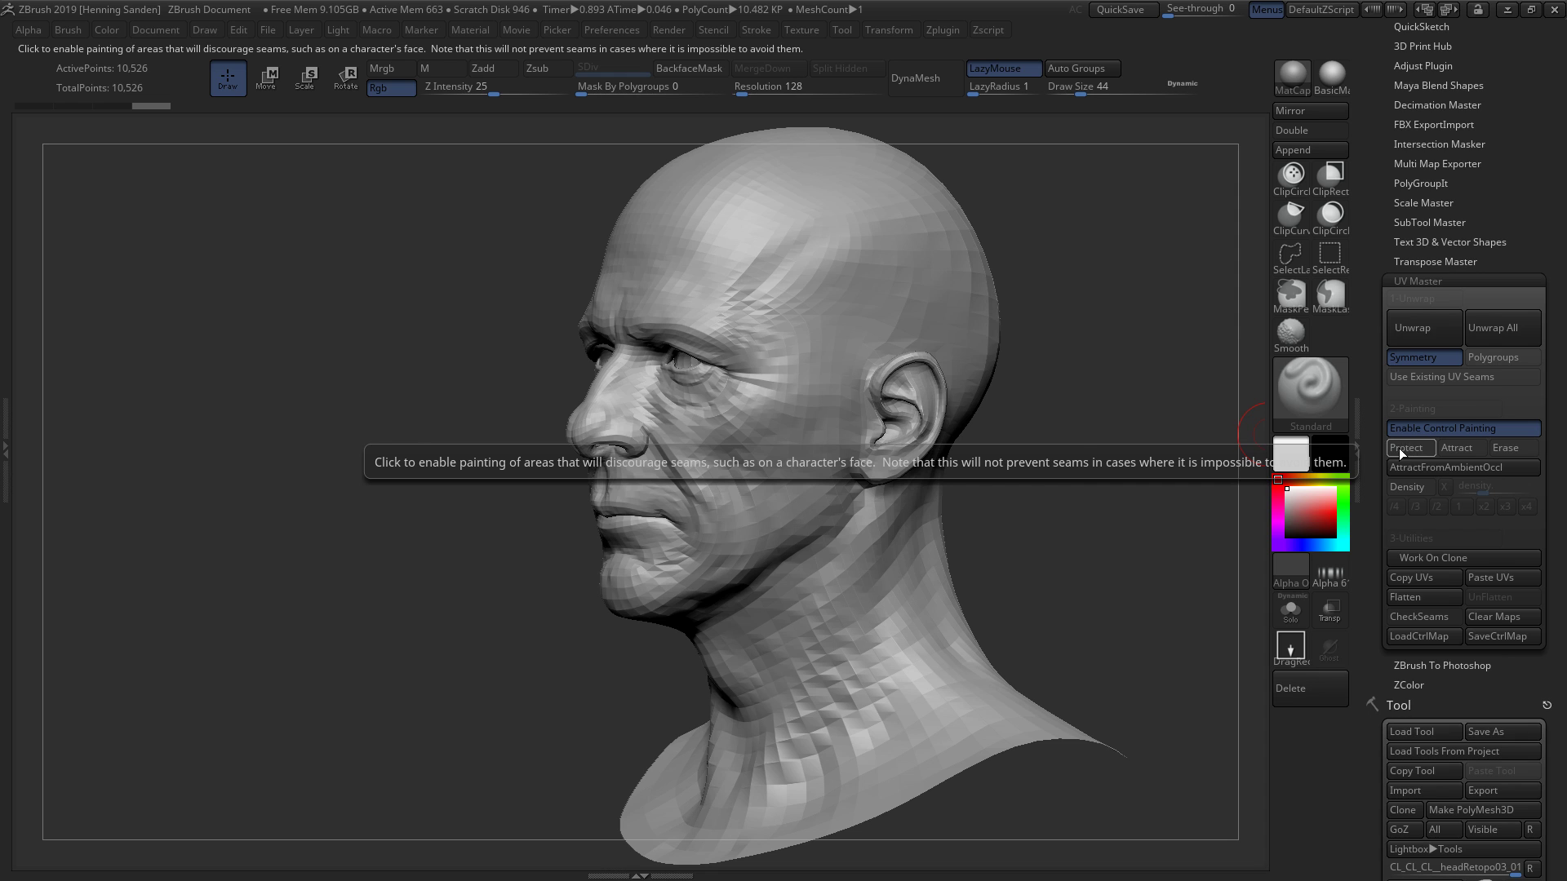
- Set the brush draw size to 33 and enable Protect control painting in UV Master
{"action": "key", "text": "s"}
{"action": "left_click_drag", "start_coordinate": [871, 533], "coordinate": [866, 534]}
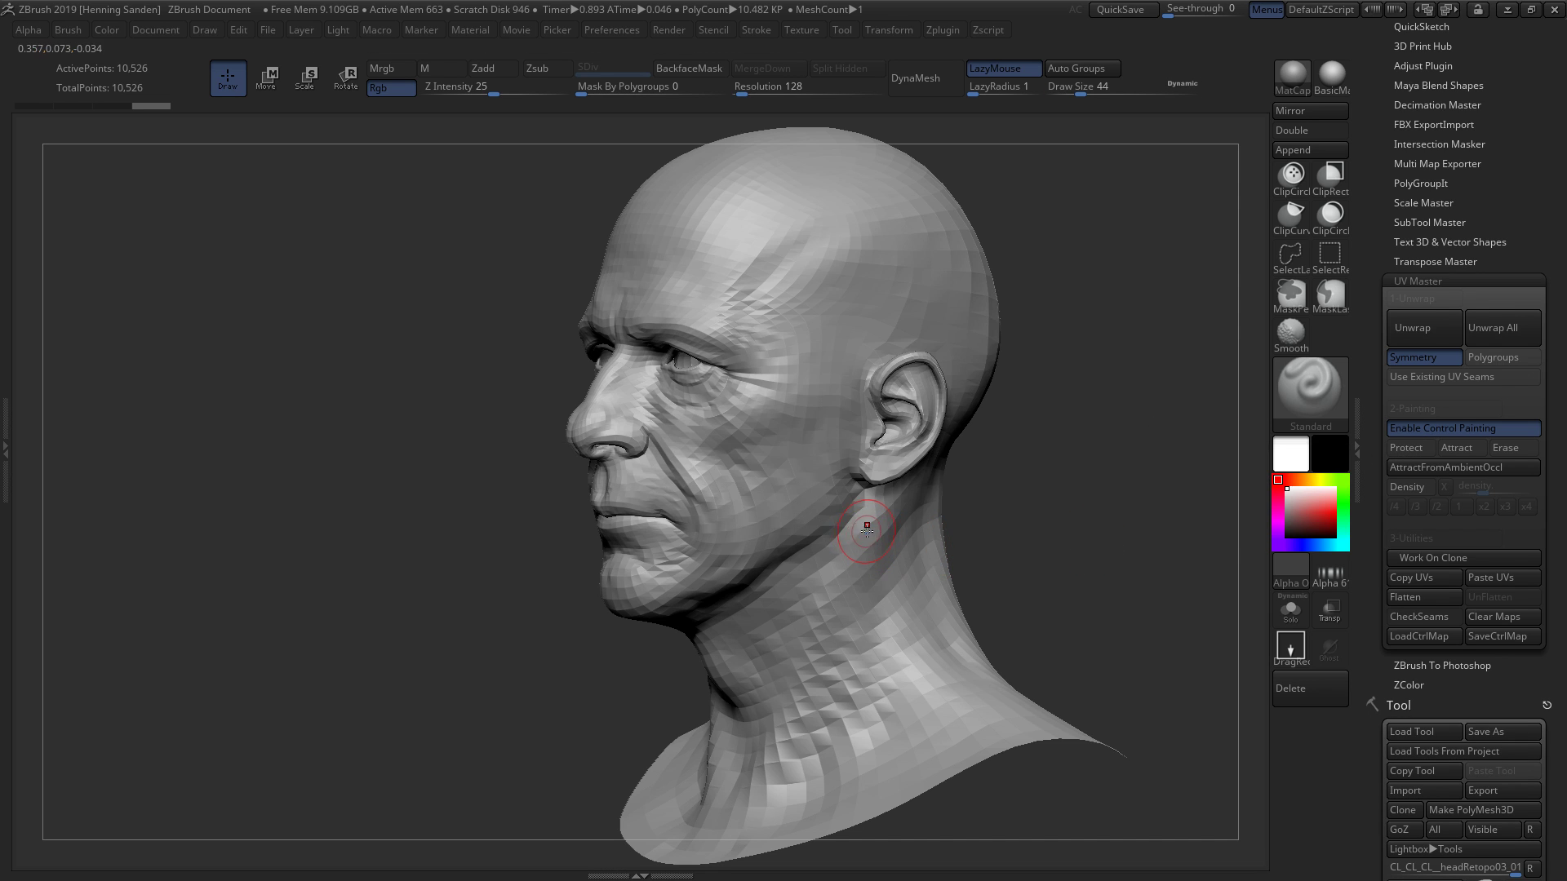
{"action": "left_click_drag", "start_coordinate": [600, 656], "coordinate": [318, 669]}
{"action": "left_click_drag", "start_coordinate": [589, 175], "coordinate": [783, 200]}
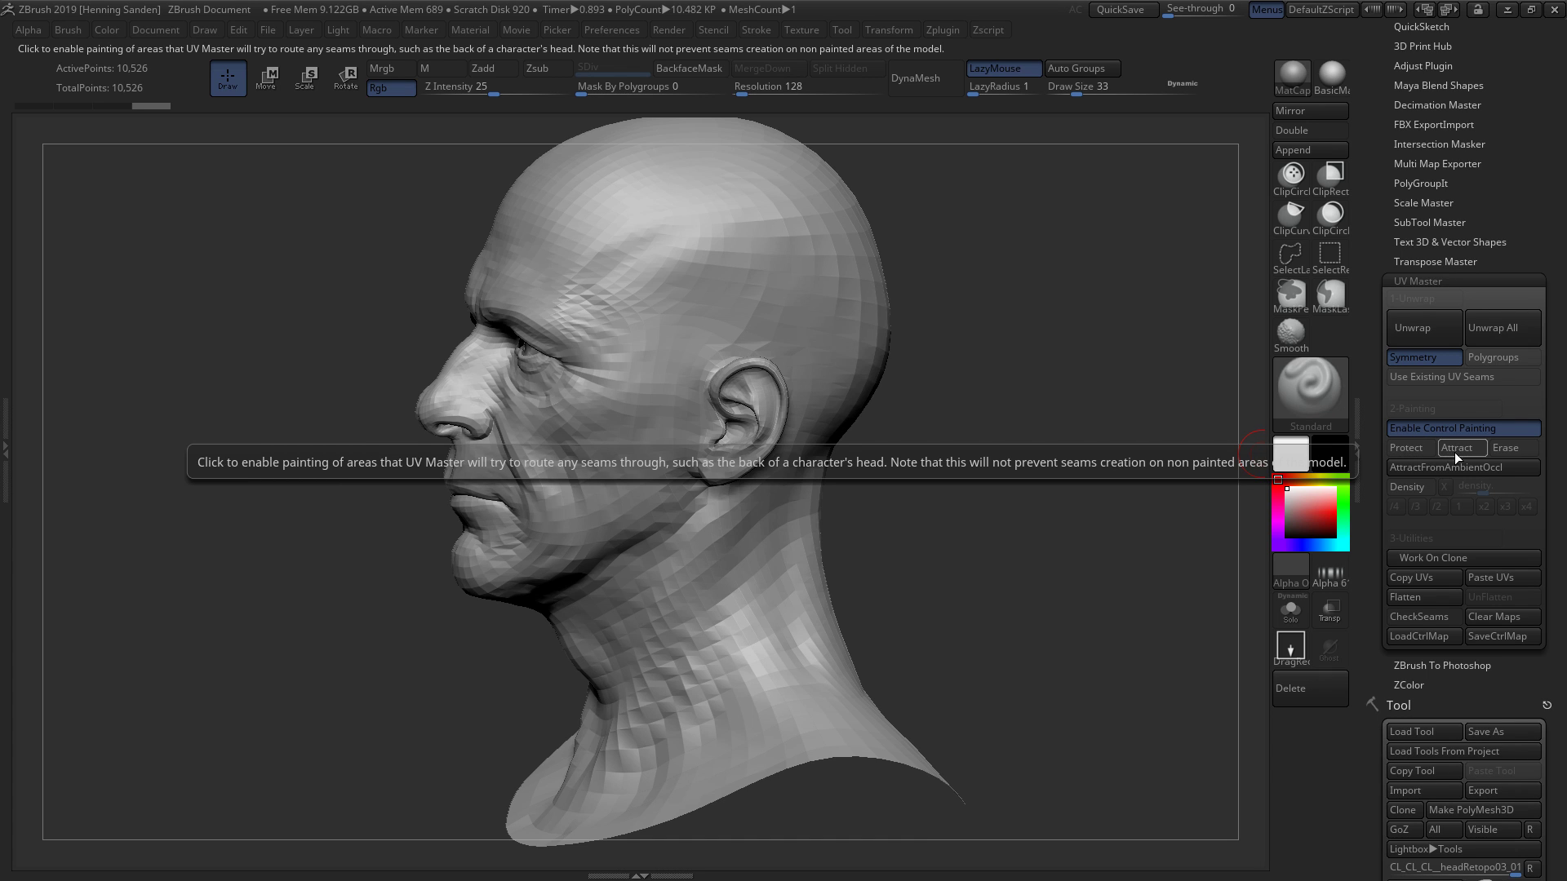
{"action": "left_click", "coordinate": [1411, 447]}
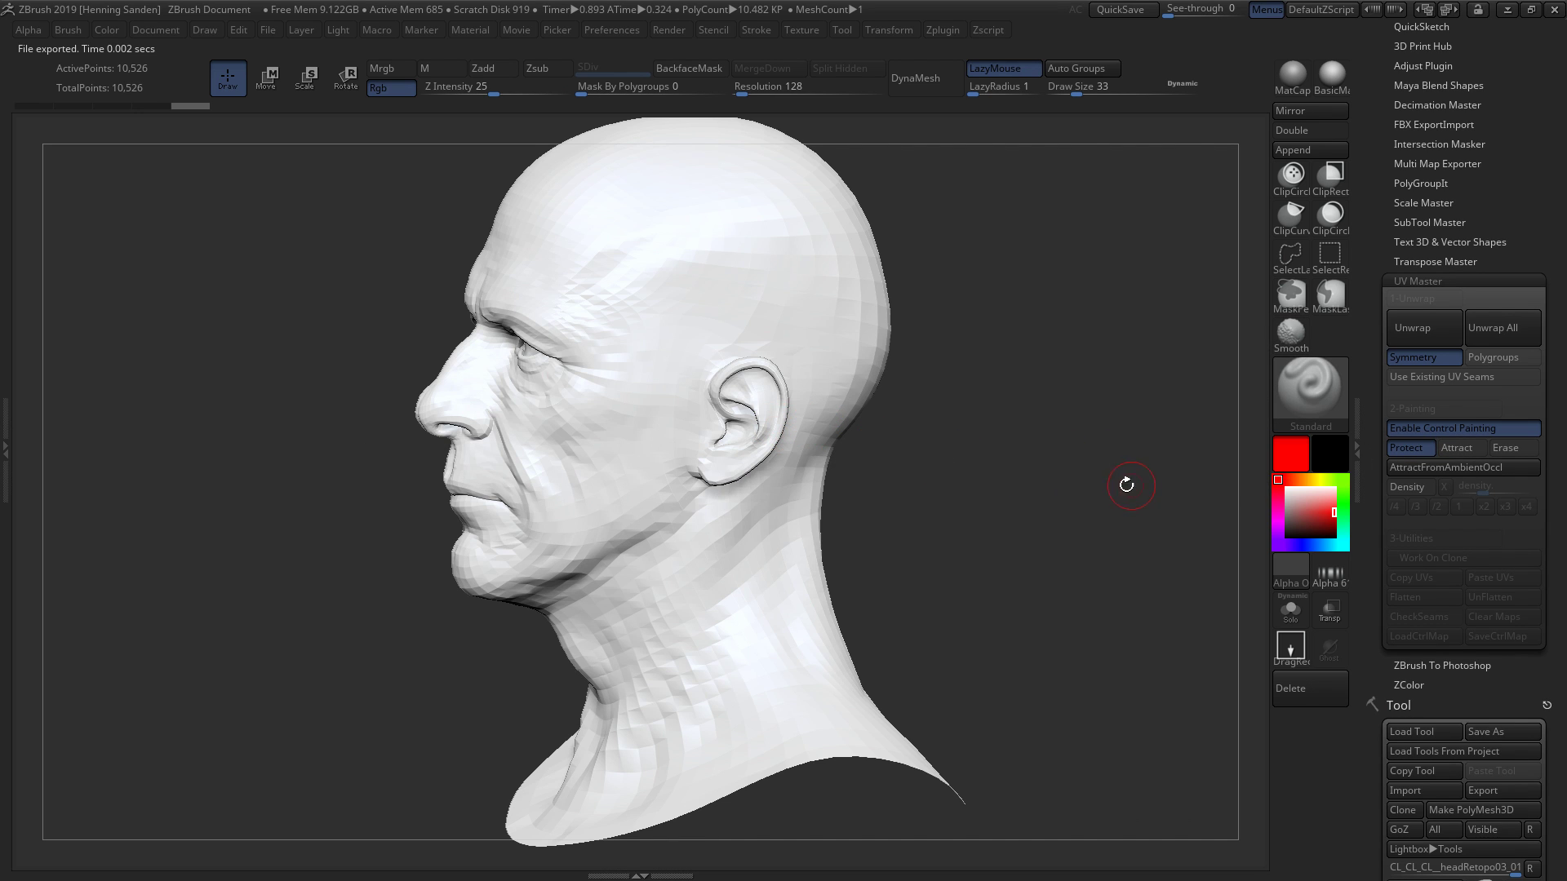
- Activate brush symmetry and paint Protect over the eyes, nose, cheeks and mouth with a draw size of 87
{"action": "mouse_move", "coordinate": [1112, 482]}
{"action": "left_mouse_down", "text": "shift"}
{"action": "mouse_move", "coordinate": [758, 431]}
{"action": "mouse_move", "coordinate": [659, 436]}
{"action": "left_mouse_up", "text": "shift"}
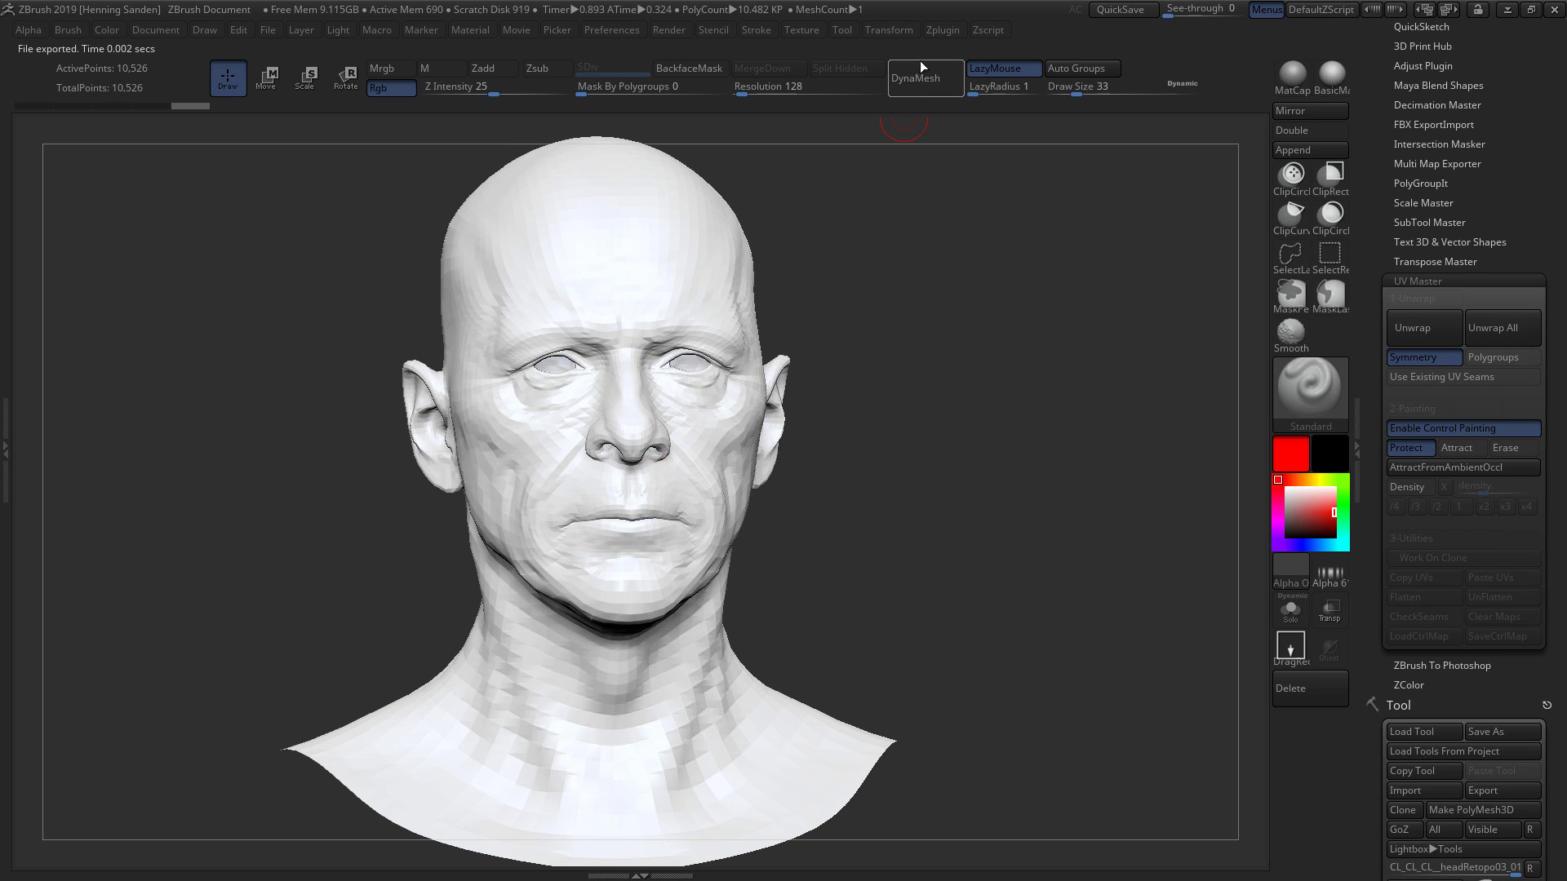
{"action": "left_click", "coordinate": [889, 29]}
{"action": "left_click", "coordinate": [927, 460]}
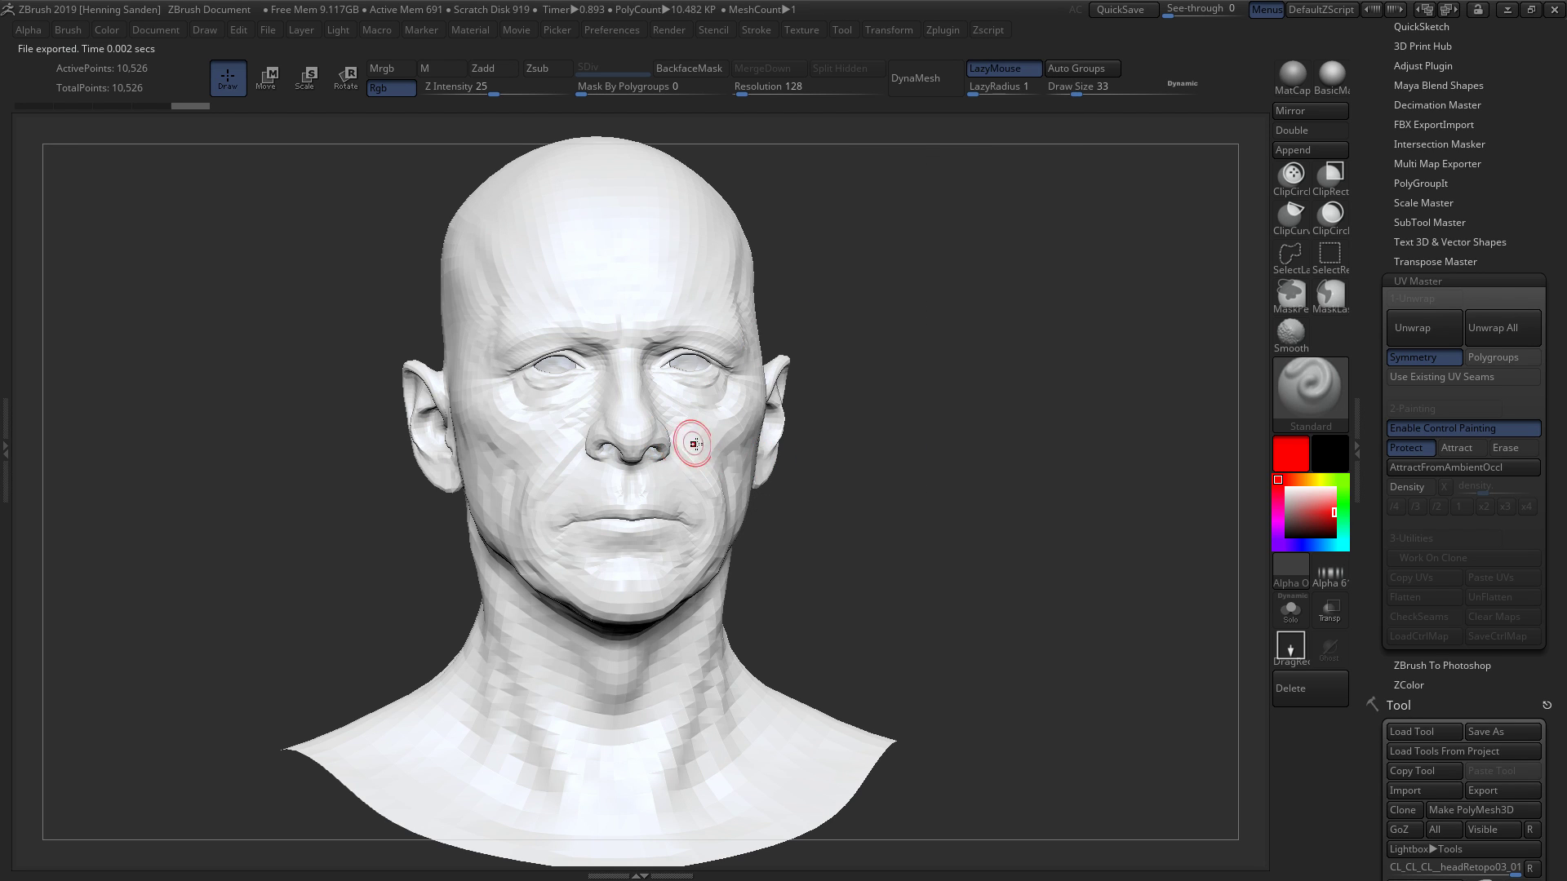
{"action": "right_click_drag", "start_coordinate": [701, 447], "coordinate": [699, 463], "text": "shift"}
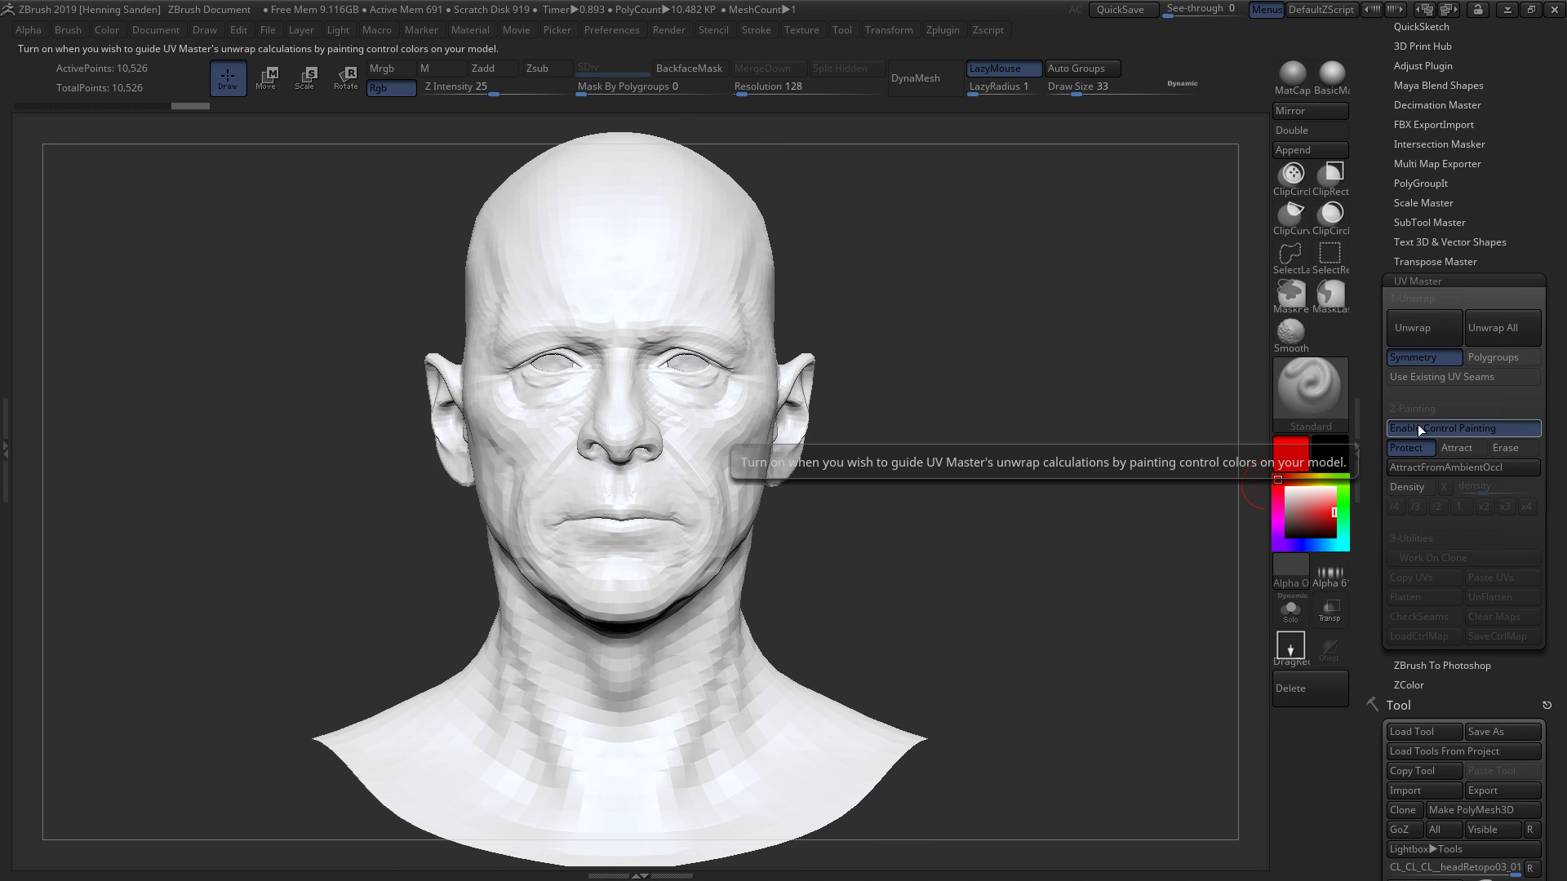
{"action": "left_click", "coordinate": [1412, 448]}
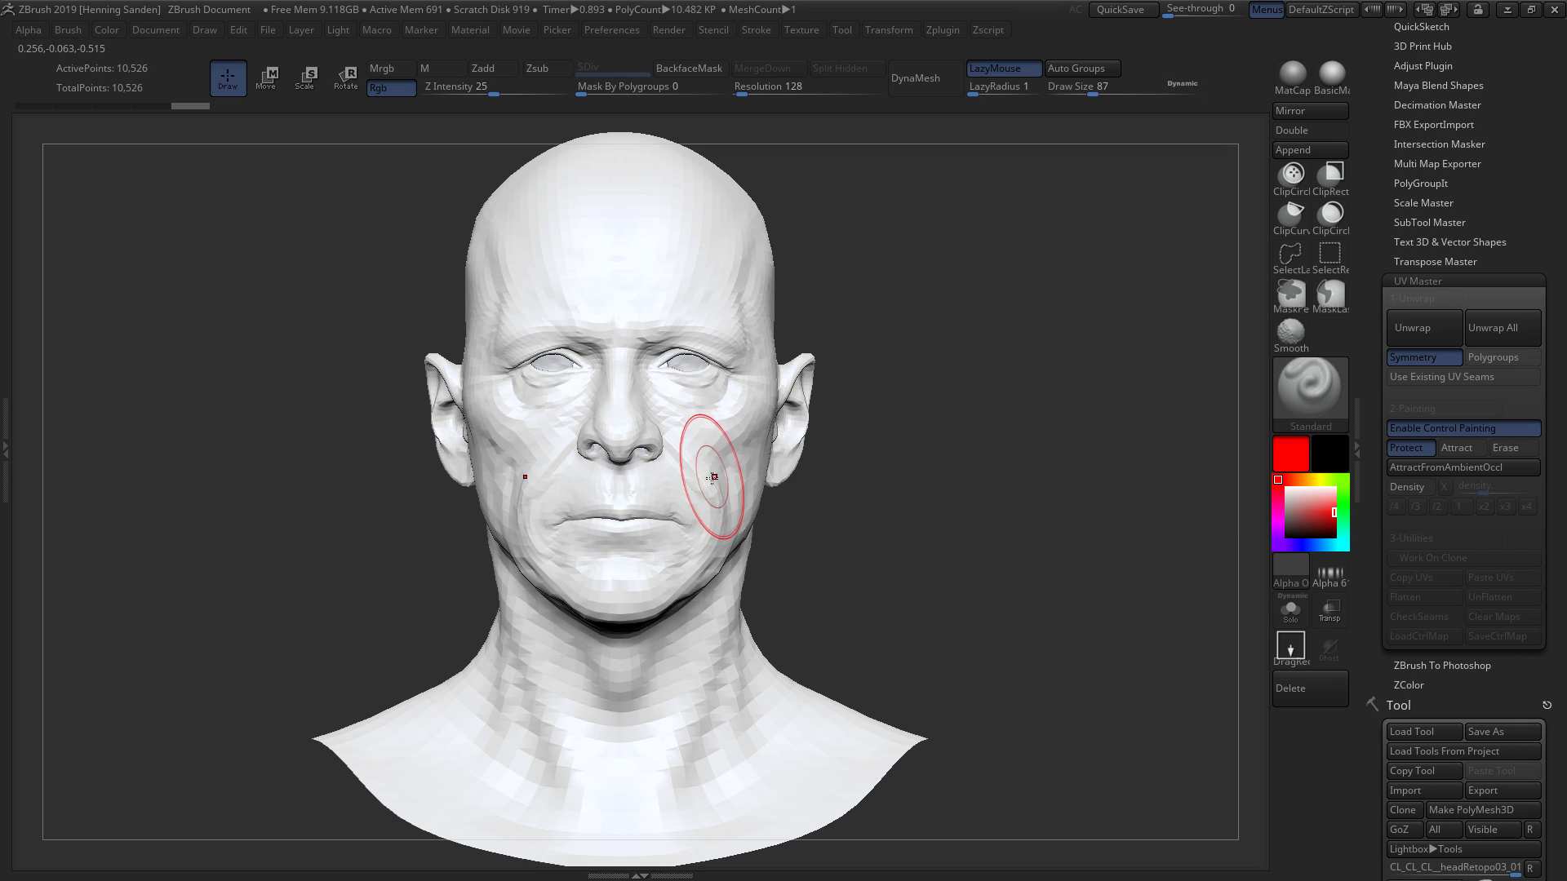
{"action": "mouse_move", "coordinate": [669, 437]}
{"action": "left_mouse_down"}
{"action": "mouse_move", "coordinate": [689, 486]}
{"action": "mouse_move", "coordinate": [620, 400]}
{"action": "mouse_move", "coordinate": [707, 474]}
{"action": "left_mouse_up"}
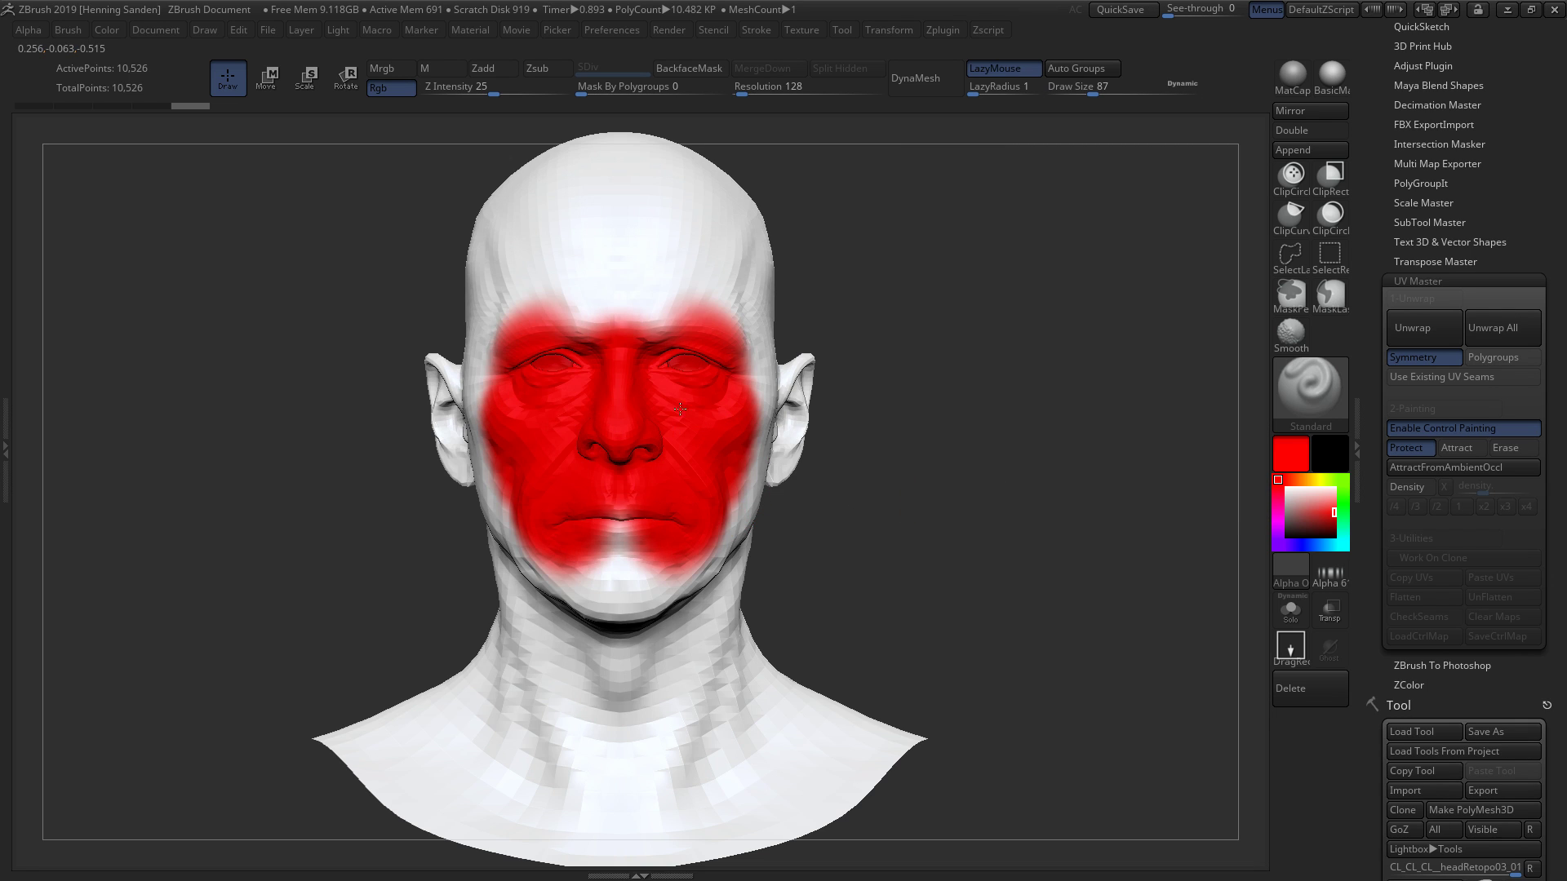
{"action": "left_click_drag", "start_coordinate": [679, 414], "coordinate": [640, 494]}
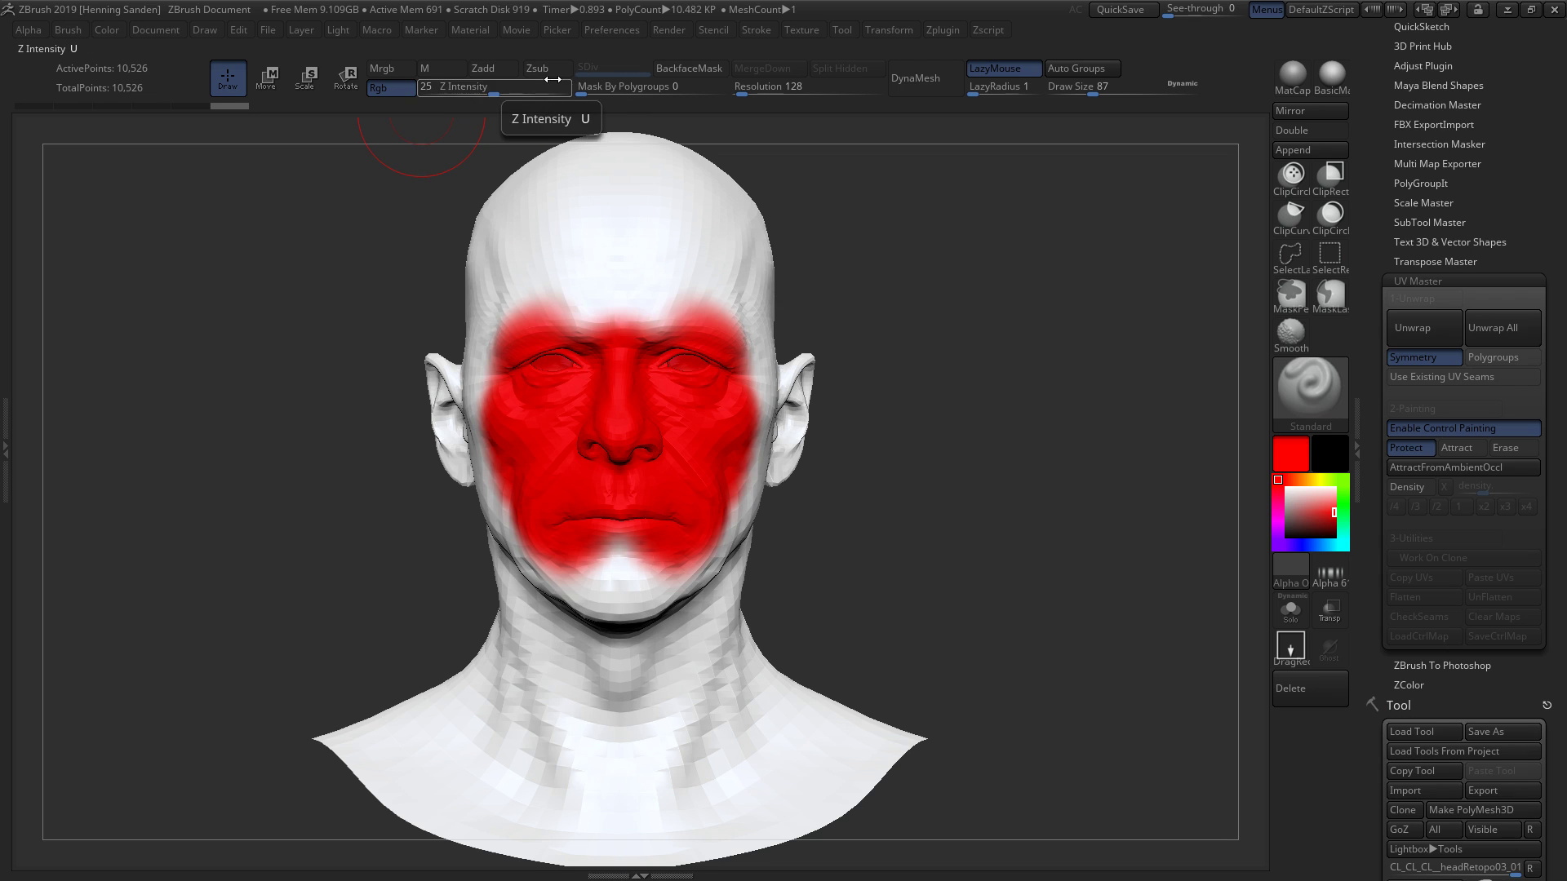
- Extend the red Protect paint over the sides of the face, the temples and the forehead
{"action": "right_click_drag", "start_coordinate": [983, 490], "coordinate": [825, 468]}
{"action": "mouse_move", "coordinate": [804, 412]}
{"action": "left_mouse_down"}
{"action": "mouse_move", "coordinate": [759, 382]}
{"action": "mouse_move", "coordinate": [747, 452]}
{"action": "mouse_move", "coordinate": [683, 400]}
{"action": "mouse_move", "coordinate": [696, 420]}
{"action": "left_mouse_up"}
{"action": "key", "text": "s"}
{"action": "mouse_move", "coordinate": [721, 351]}
{"action": "left_mouse_down"}
{"action": "mouse_move", "coordinate": [617, 352]}
{"action": "mouse_move", "coordinate": [589, 256]}
{"action": "mouse_move", "coordinate": [620, 319]}
{"action": "left_mouse_up"}
{"action": "key", "text": "s"}
{"action": "left_click_drag", "start_coordinate": [633, 252], "coordinate": [626, 252]}
{"action": "mouse_move", "coordinate": [513, 266]}
{"action": "left_mouse_down"}
{"action": "mouse_move", "coordinate": [532, 238]}
{"action": "mouse_move", "coordinate": [692, 330]}
{"action": "mouse_move", "coordinate": [645, 510]}
{"action": "mouse_move", "coordinate": [563, 563]}
{"action": "mouse_move", "coordinate": [502, 555]}
{"action": "mouse_move", "coordinate": [558, 465]}
{"action": "mouse_move", "coordinate": [805, 487]}
{"action": "left_mouse_up"}
{"action": "key", "text": "s"}
- Paint Protect over the chin, jawline and ears with a draw size of 90
{"action": "left_click_drag", "start_coordinate": [774, 404], "coordinate": [653, 589]}
{"action": "right_click_drag", "start_coordinate": [739, 483], "coordinate": [754, 471]}
{"action": "key", "text": "s"}
{"action": "left_click_drag", "start_coordinate": [805, 455], "coordinate": [801, 455]}
{"action": "mouse_move", "coordinate": [829, 404]}
{"action": "right_mouse_down"}
{"action": "mouse_move", "coordinate": [753, 409]}
{"action": "mouse_move", "coordinate": [776, 330]}
{"action": "mouse_move", "coordinate": [874, 407]}
{"action": "right_mouse_up"}
{"action": "left_click_drag", "start_coordinate": [875, 407], "coordinate": [816, 392]}
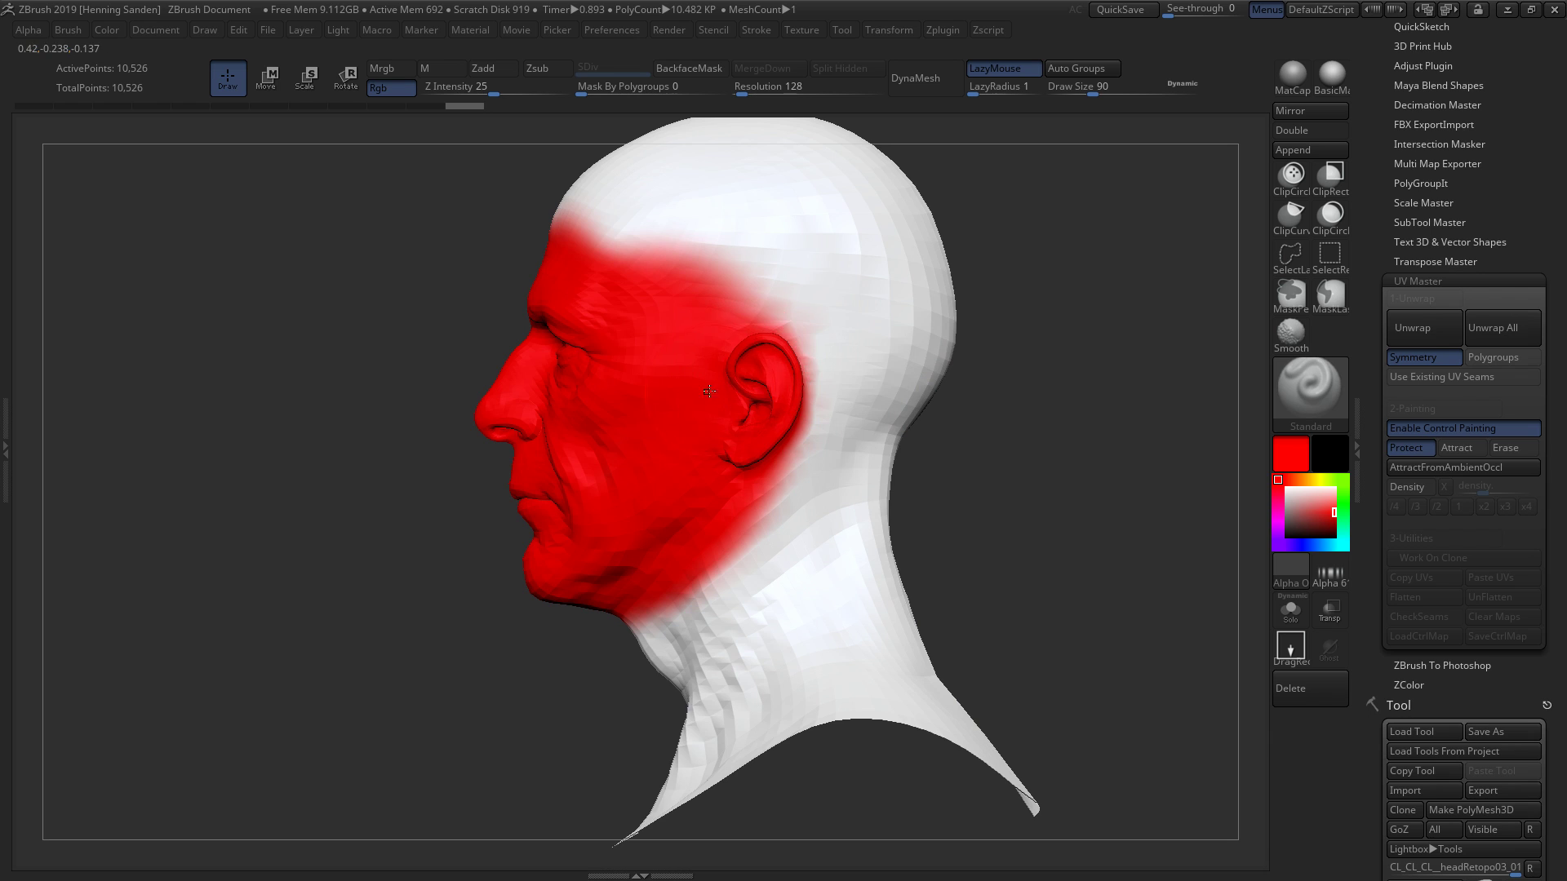
{"action": "left_click_drag", "start_coordinate": [708, 393], "coordinate": [791, 371]}
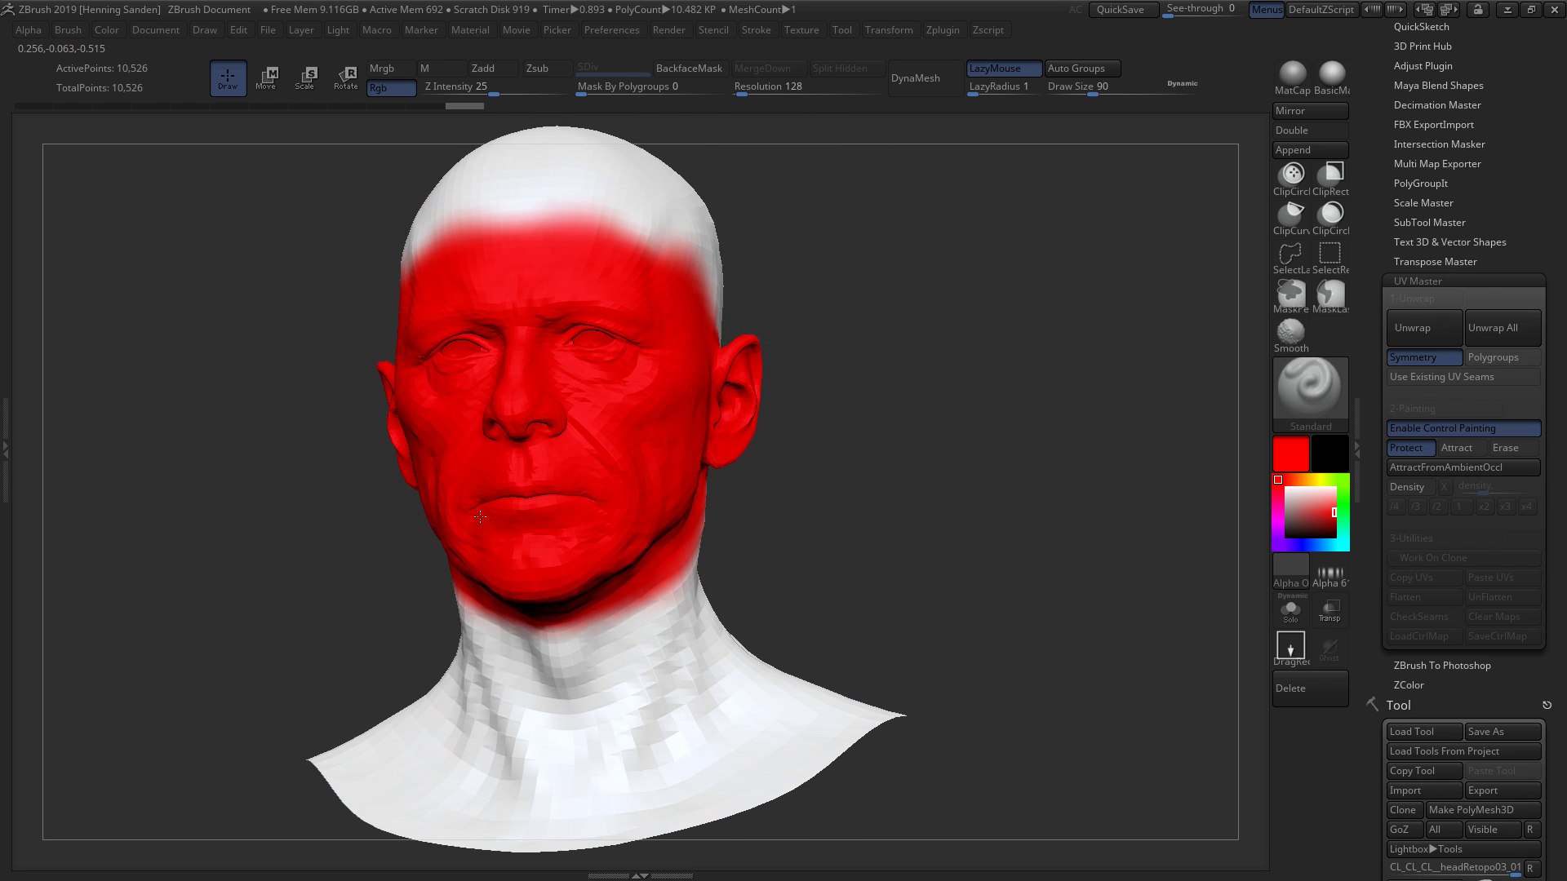
{"action": "left_click_drag", "start_coordinate": [472, 524], "coordinate": [483, 522]}
- Touch up the Protect paint across the forehead and temple with a draw size of 56
{"action": "mouse_move", "coordinate": [724, 415]}
{"action": "right_mouse_down", "text": "shift"}
{"action": "mouse_move", "coordinate": [719, 457]}
{"action": "mouse_move", "coordinate": [687, 460]}
{"action": "right_mouse_up", "text": "shift"}
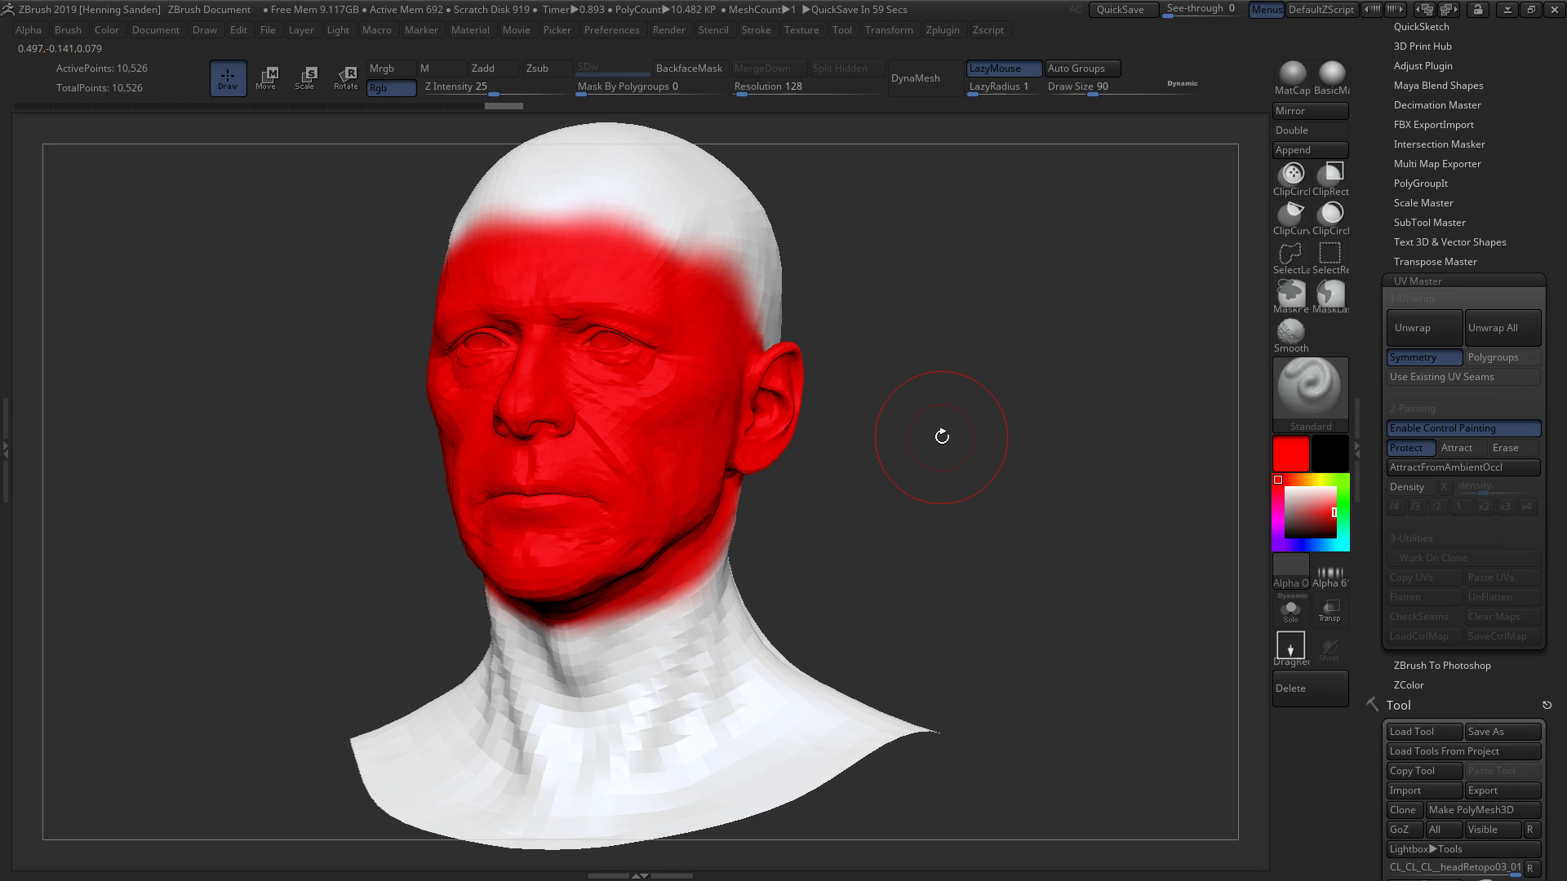
{"action": "mouse_move", "coordinate": [864, 380]}
{"action": "right_mouse_down"}
{"action": "mouse_move", "coordinate": [804, 388]}
{"action": "mouse_move", "coordinate": [826, 388]}
{"action": "mouse_move", "coordinate": [865, 432]}
{"action": "mouse_move", "coordinate": [934, 429]}
{"action": "mouse_move", "coordinate": [865, 471]}
{"action": "right_mouse_up"}
{"action": "right_click_drag", "start_coordinate": [824, 411], "coordinate": [822, 355]}
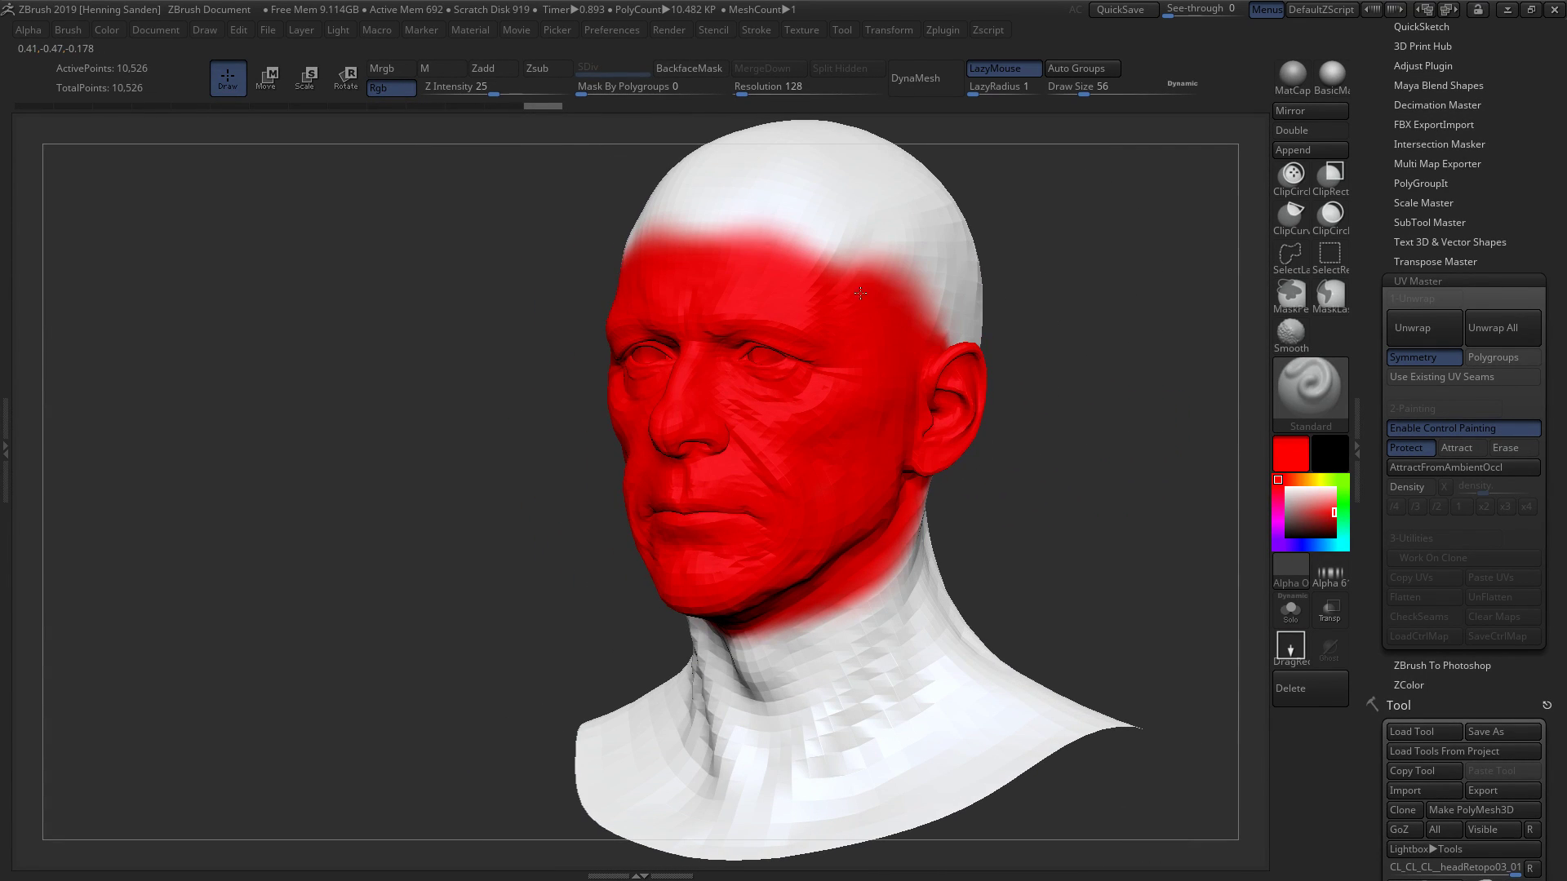
{"action": "mouse_move", "coordinate": [836, 280]}
{"action": "left_mouse_down"}
{"action": "mouse_move", "coordinate": [784, 257]}
{"action": "mouse_move", "coordinate": [672, 269]}
{"action": "left_mouse_up"}
{"action": "right_click_drag", "start_coordinate": [888, 370], "coordinate": [903, 339]}
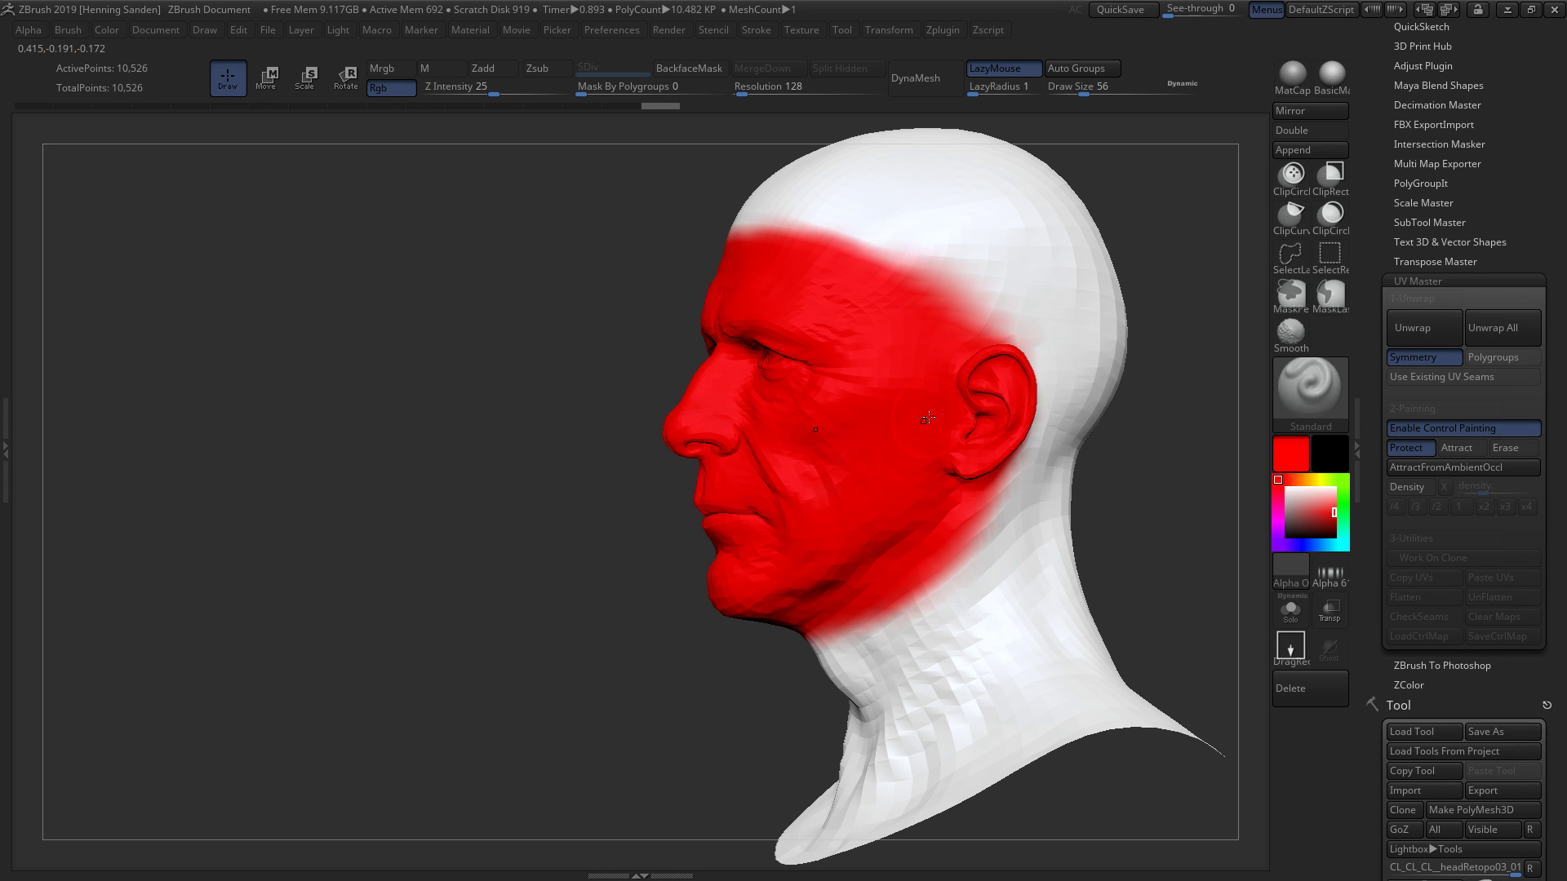
- Switch control painting to Attract and paint the back of the neck blue with a draw size of 120
{"action": "right_click_drag", "start_coordinate": [922, 419], "coordinate": [1000, 426], "text": "shift"}
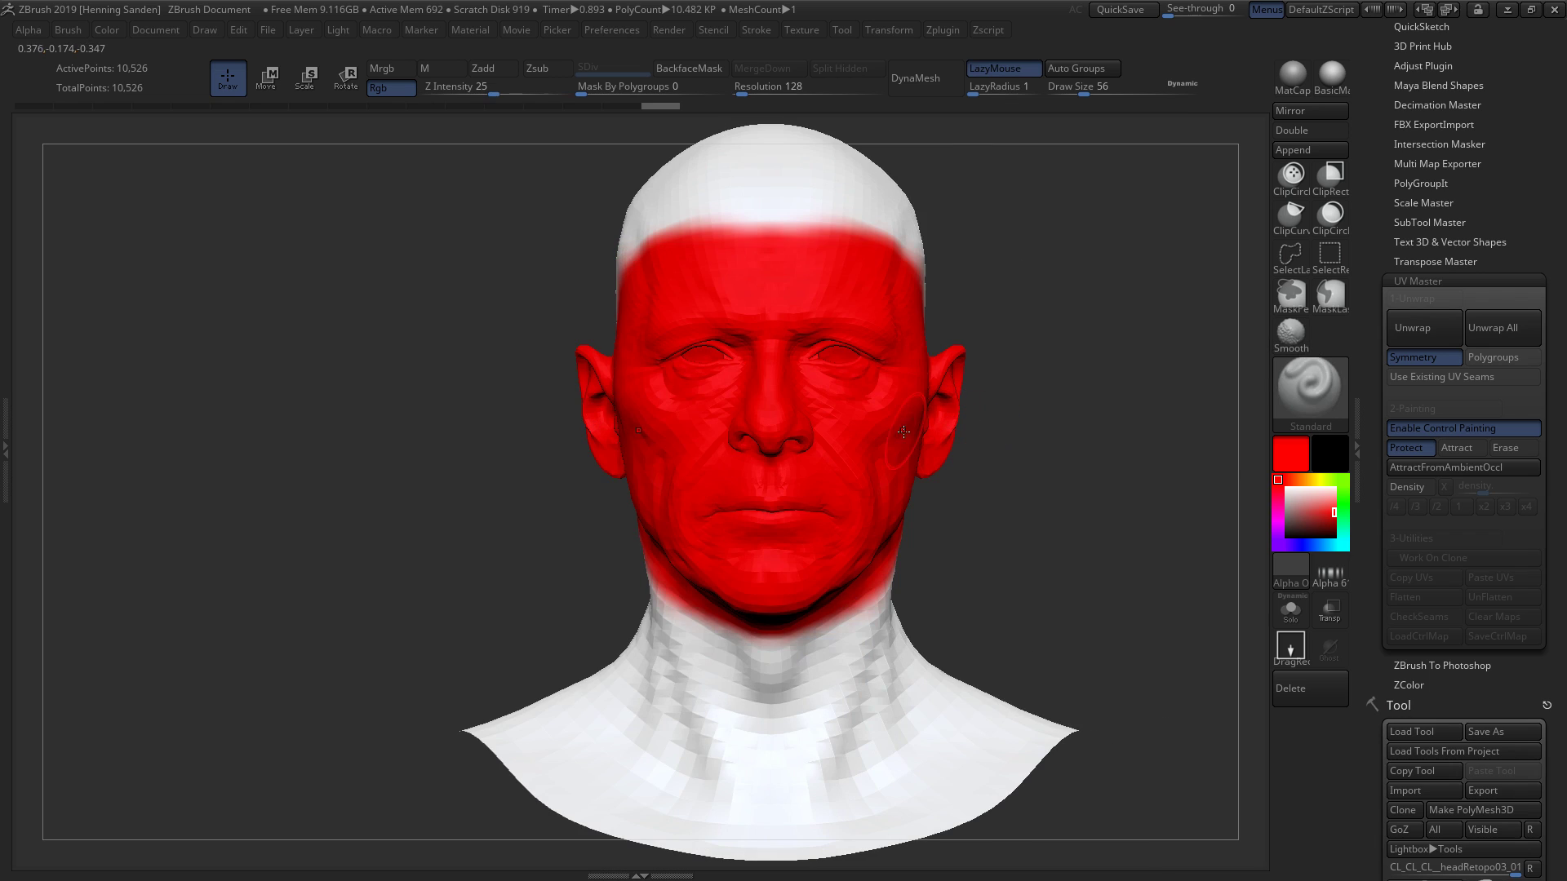
{"action": "key", "text": "f"}
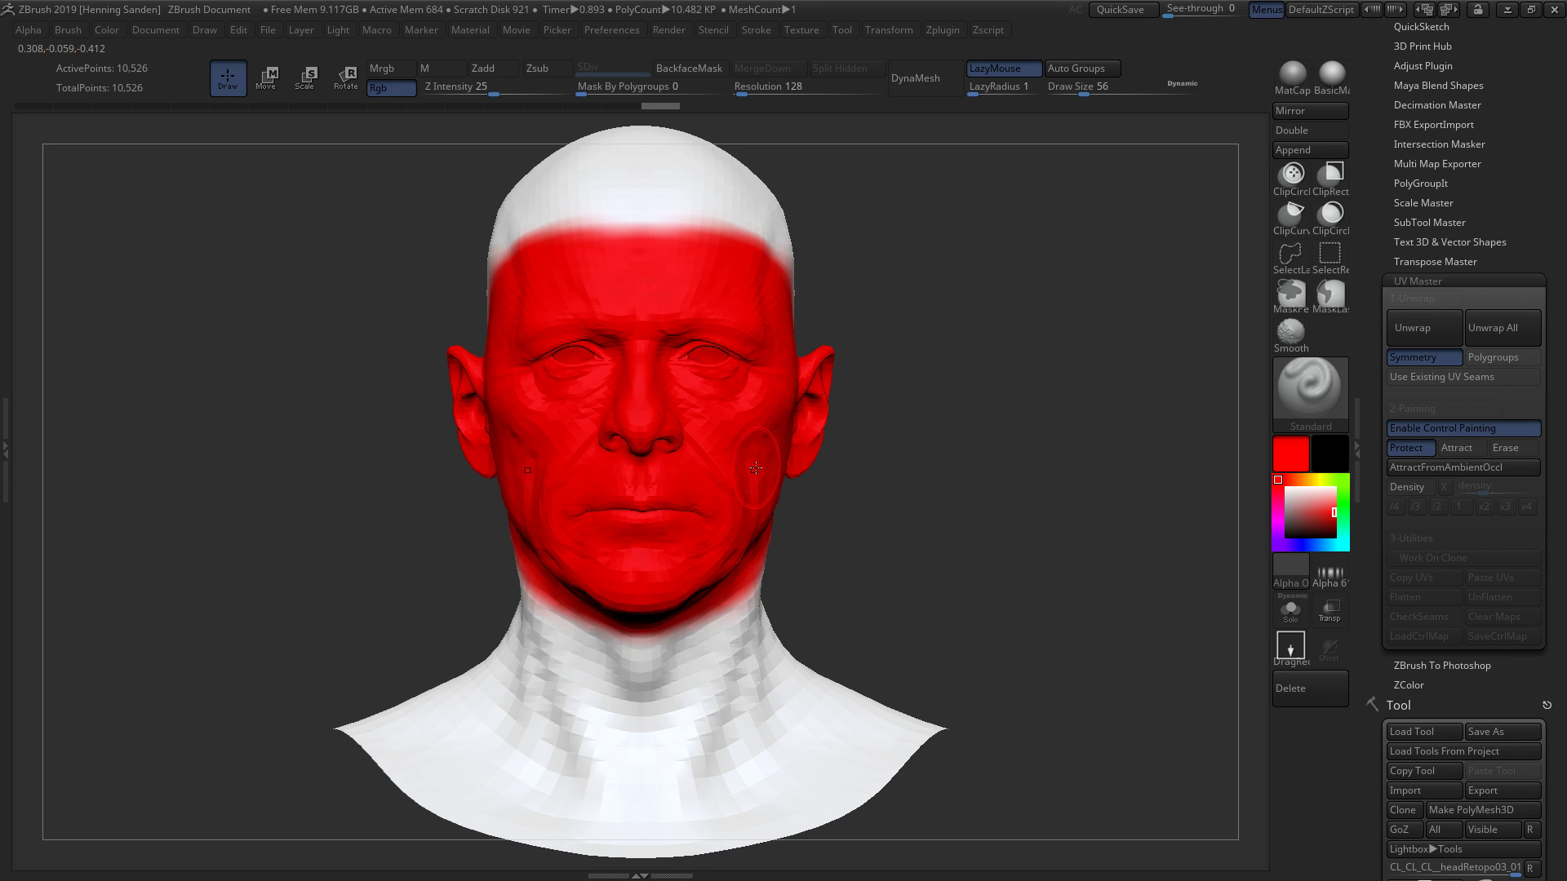
{"action": "mouse_move", "coordinate": [776, 467]}
{"action": "right_mouse_down"}
{"action": "mouse_move", "coordinate": [749, 457]}
{"action": "mouse_move", "coordinate": [721, 482]}
{"action": "mouse_move", "coordinate": [765, 471]}
{"action": "right_mouse_up"}
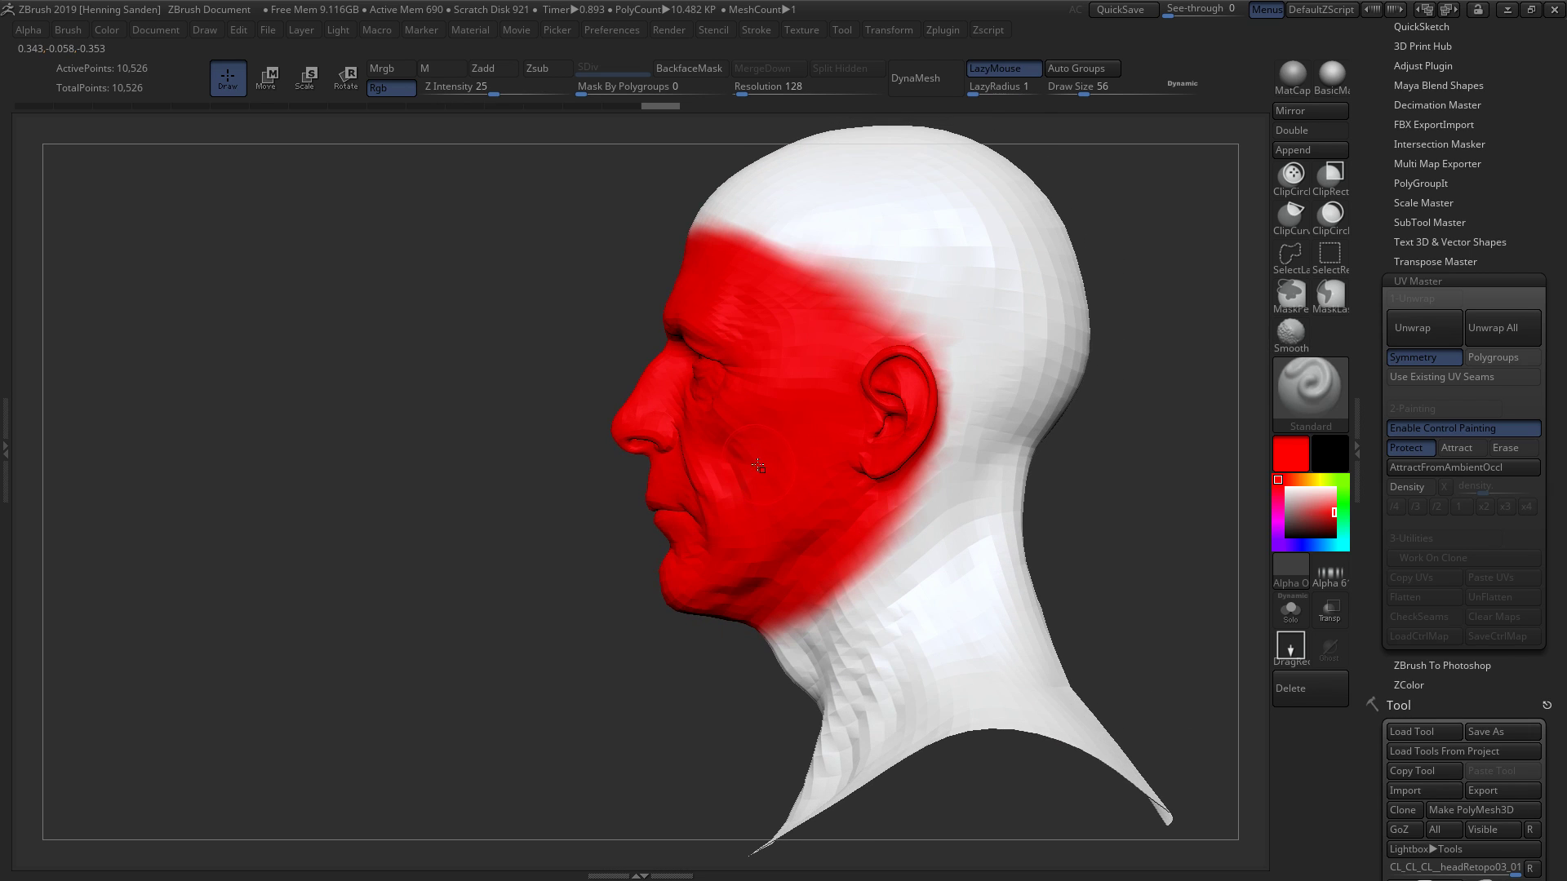
{"action": "right_click_drag", "start_coordinate": [871, 464], "coordinate": [1116, 426]}
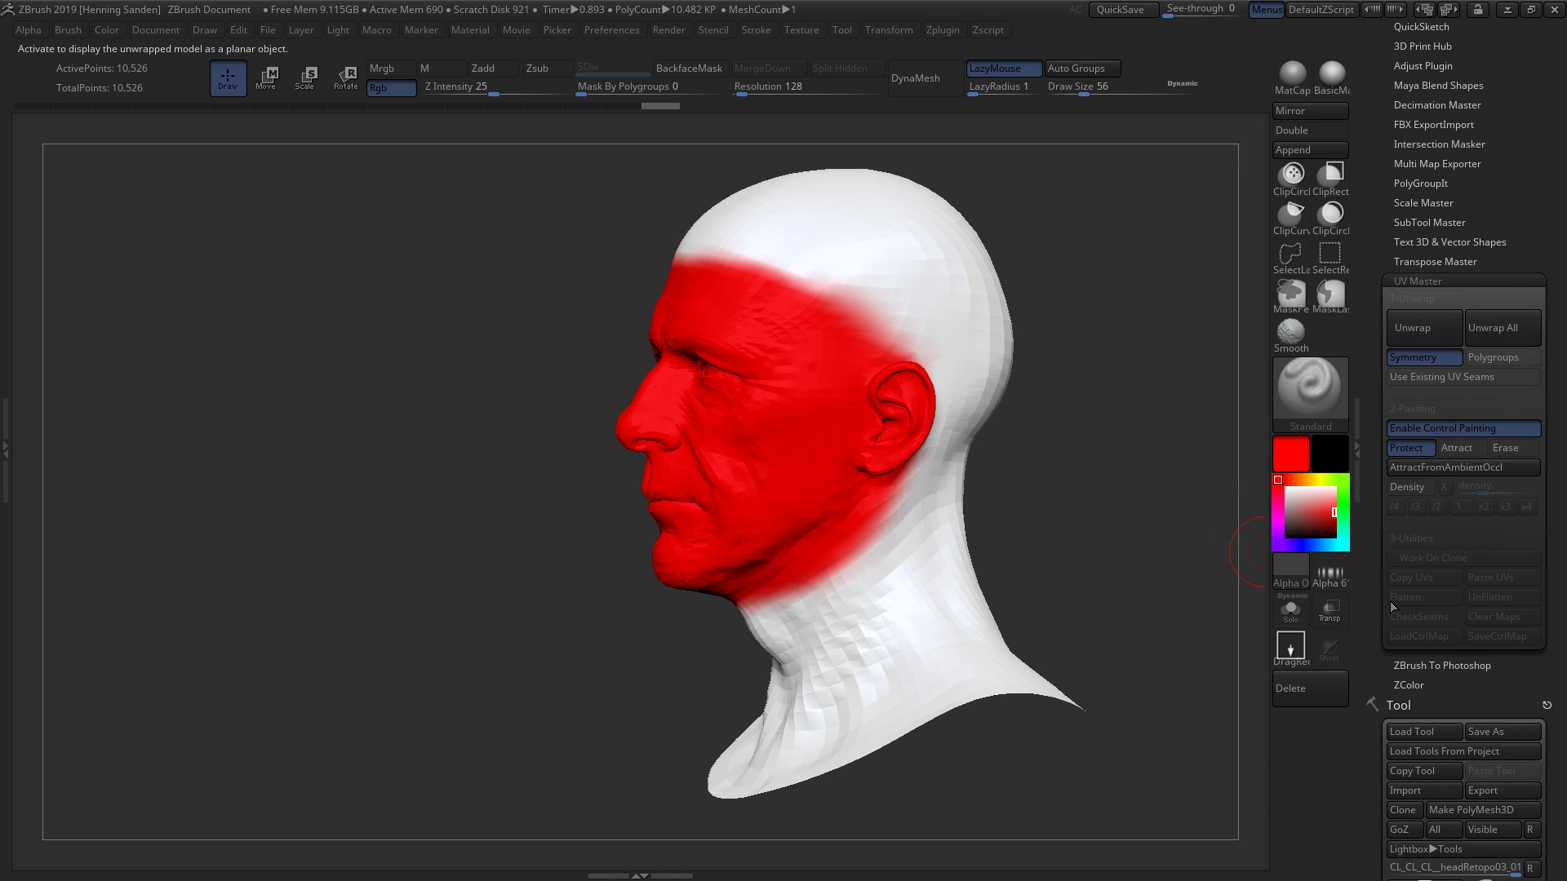
{"action": "right_click_drag", "start_coordinate": [807, 476], "coordinate": [870, 488]}
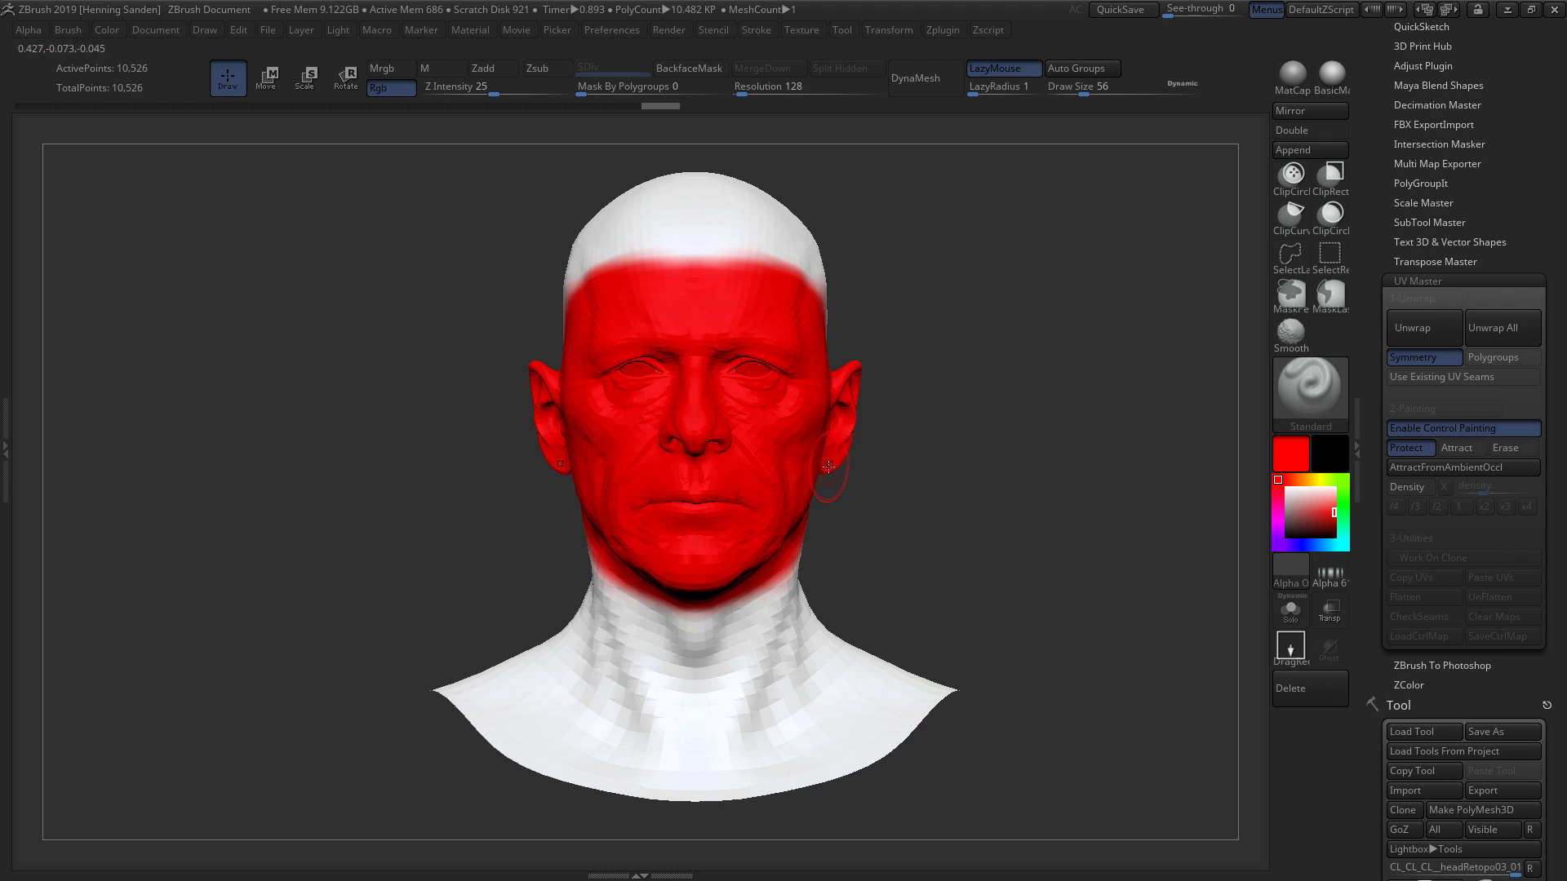
{"action": "left_click_drag", "start_coordinate": [829, 468], "coordinate": [850, 398], "text": "shift"}
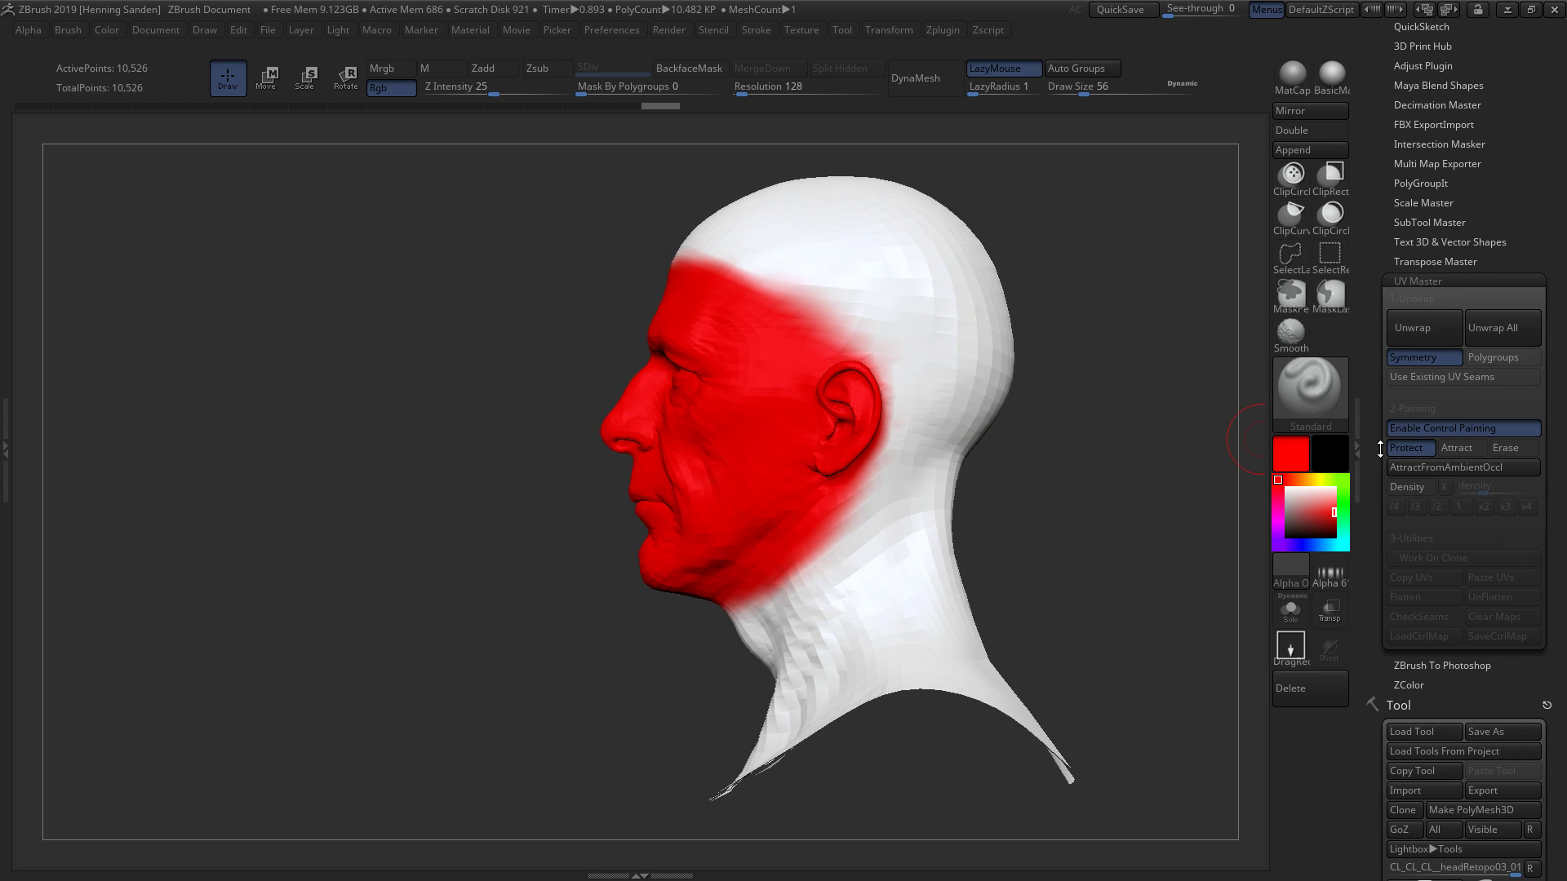
{"action": "left_click", "coordinate": [1456, 447]}
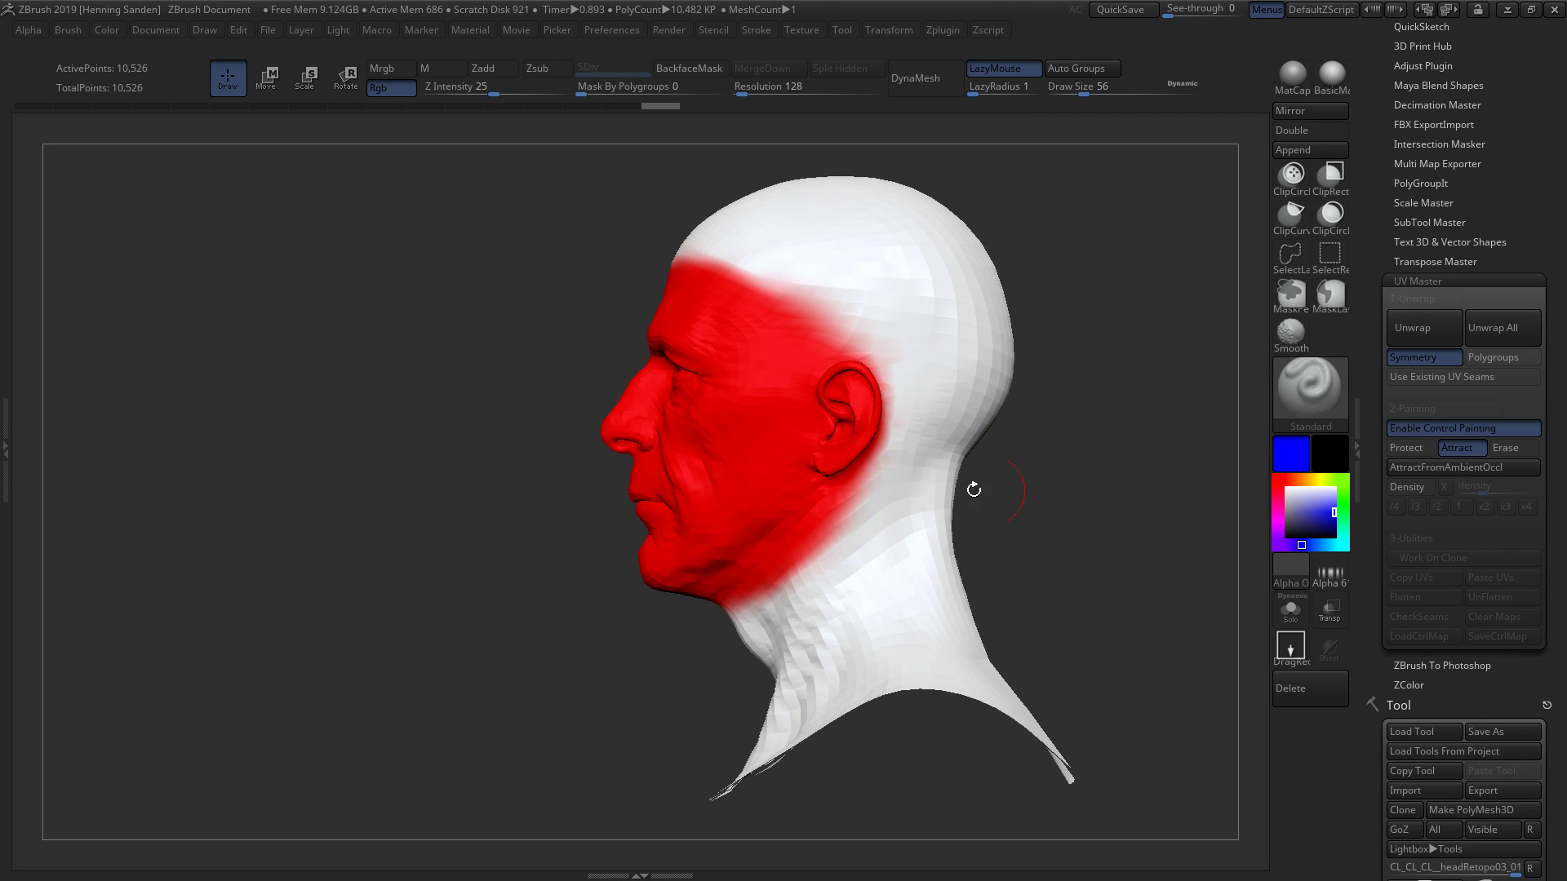
{"action": "mouse_move", "coordinate": [902, 483]}
{"action": "left_mouse_down"}
{"action": "mouse_move", "coordinate": [996, 682]}
{"action": "mouse_move", "coordinate": [1122, 763]}
{"action": "mouse_move", "coordinate": [945, 665]}
{"action": "left_mouse_up"}
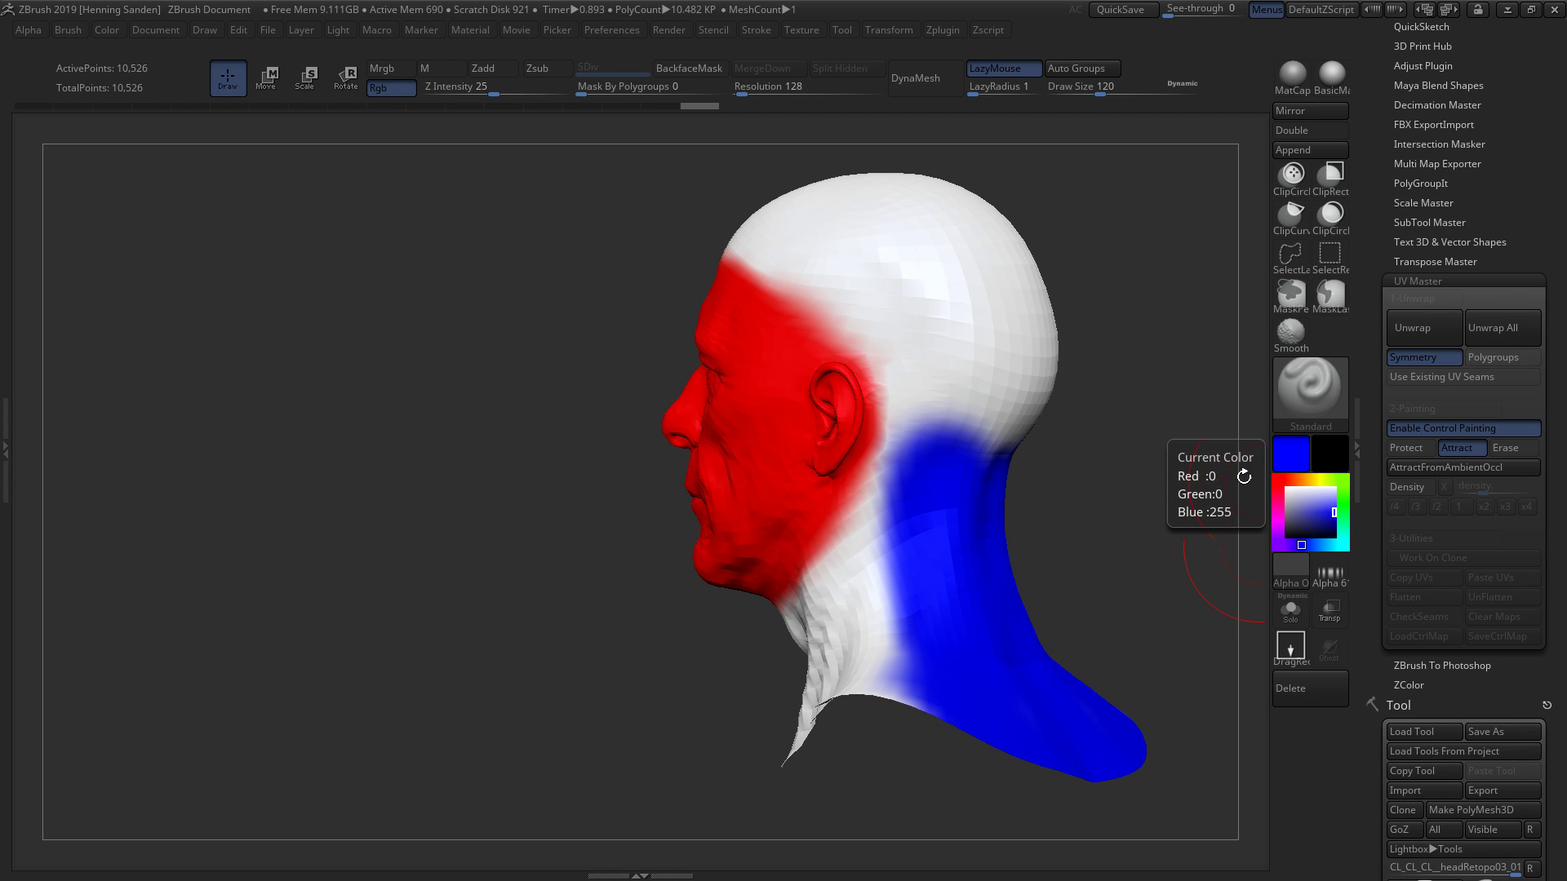
- Extend the blue Attract paint from the neck over the back and top of the head
{"action": "right_click_drag", "start_coordinate": [979, 386], "coordinate": [982, 573], "text": "alt"}
{"action": "right_click_drag", "start_coordinate": [983, 573], "coordinate": [976, 610]}
{"action": "mouse_move", "coordinate": [986, 619]}
{"action": "left_mouse_down"}
{"action": "mouse_move", "coordinate": [1013, 436]}
{"action": "mouse_move", "coordinate": [869, 331]}
{"action": "mouse_move", "coordinate": [969, 515]}
{"action": "left_mouse_up"}
{"action": "right_click_drag", "start_coordinate": [969, 515], "coordinate": [1015, 507]}
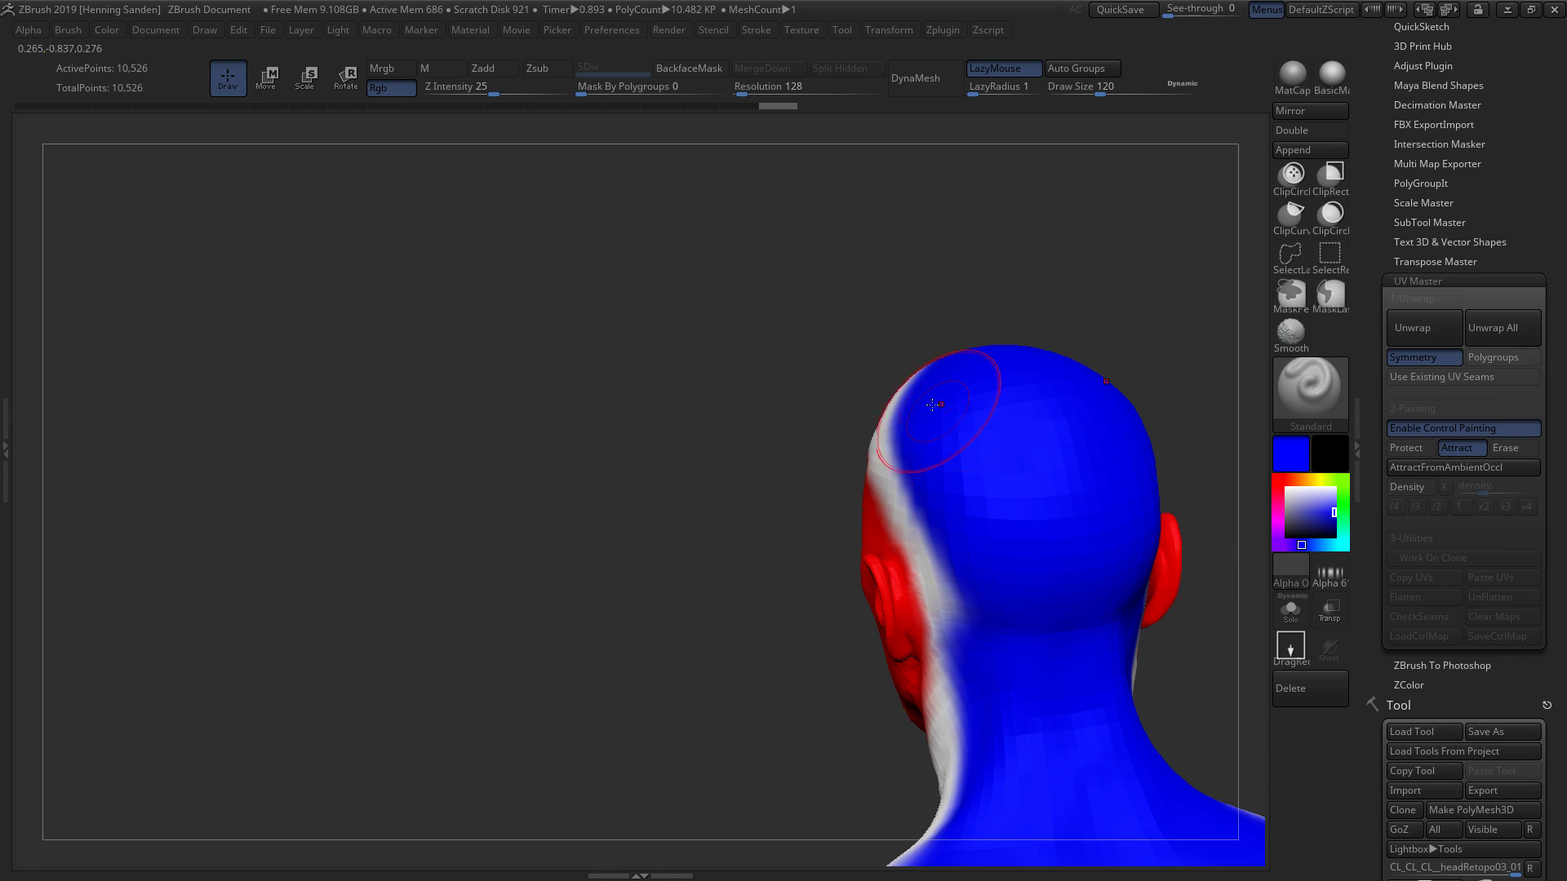
{"action": "right_click_drag", "start_coordinate": [962, 368], "coordinate": [934, 451]}
{"action": "mouse_move", "coordinate": [934, 451]}
{"action": "left_mouse_down"}
{"action": "mouse_move", "coordinate": [890, 359]}
{"action": "mouse_move", "coordinate": [976, 496]}
{"action": "mouse_move", "coordinate": [993, 648]}
{"action": "left_mouse_up"}
{"action": "mouse_move", "coordinate": [993, 649]}
{"action": "right_mouse_down"}
{"action": "mouse_move", "coordinate": [1031, 489]}
{"action": "mouse_move", "coordinate": [1206, 490]}
{"action": "right_mouse_up"}
- Switch control painting to Erase, clean up the Attract paint beside the neck with draw size 77, and reduce the draw size to 65
{"action": "left_click", "coordinate": [1514, 448]}
{"action": "mouse_move", "coordinate": [1003, 695]}
{"action": "left_mouse_down"}
{"action": "mouse_move", "coordinate": [963, 709]}
{"action": "mouse_move", "coordinate": [983, 596]}
{"action": "mouse_move", "coordinate": [961, 661]}
{"action": "left_mouse_up"}
{"action": "right_click_drag", "start_coordinate": [961, 662], "coordinate": [1175, 601]}
{"action": "key", "text": "ctrl+z"}
{"action": "mouse_move", "coordinate": [1011, 605]}
{"action": "right_mouse_down"}
{"action": "mouse_move", "coordinate": [1011, 560]}
{"action": "mouse_move", "coordinate": [1008, 582]}
{"action": "right_mouse_up"}
{"action": "key", "text": "s"}
{"action": "left_click_drag", "start_coordinate": [1007, 582], "coordinate": [997, 583]}
{"action": "right_click_drag", "start_coordinate": [1000, 586], "coordinate": [1143, 539], "text": "shift"}
{"action": "right_click_drag", "start_coordinate": [1054, 492], "coordinate": [964, 530], "text": "alt"}
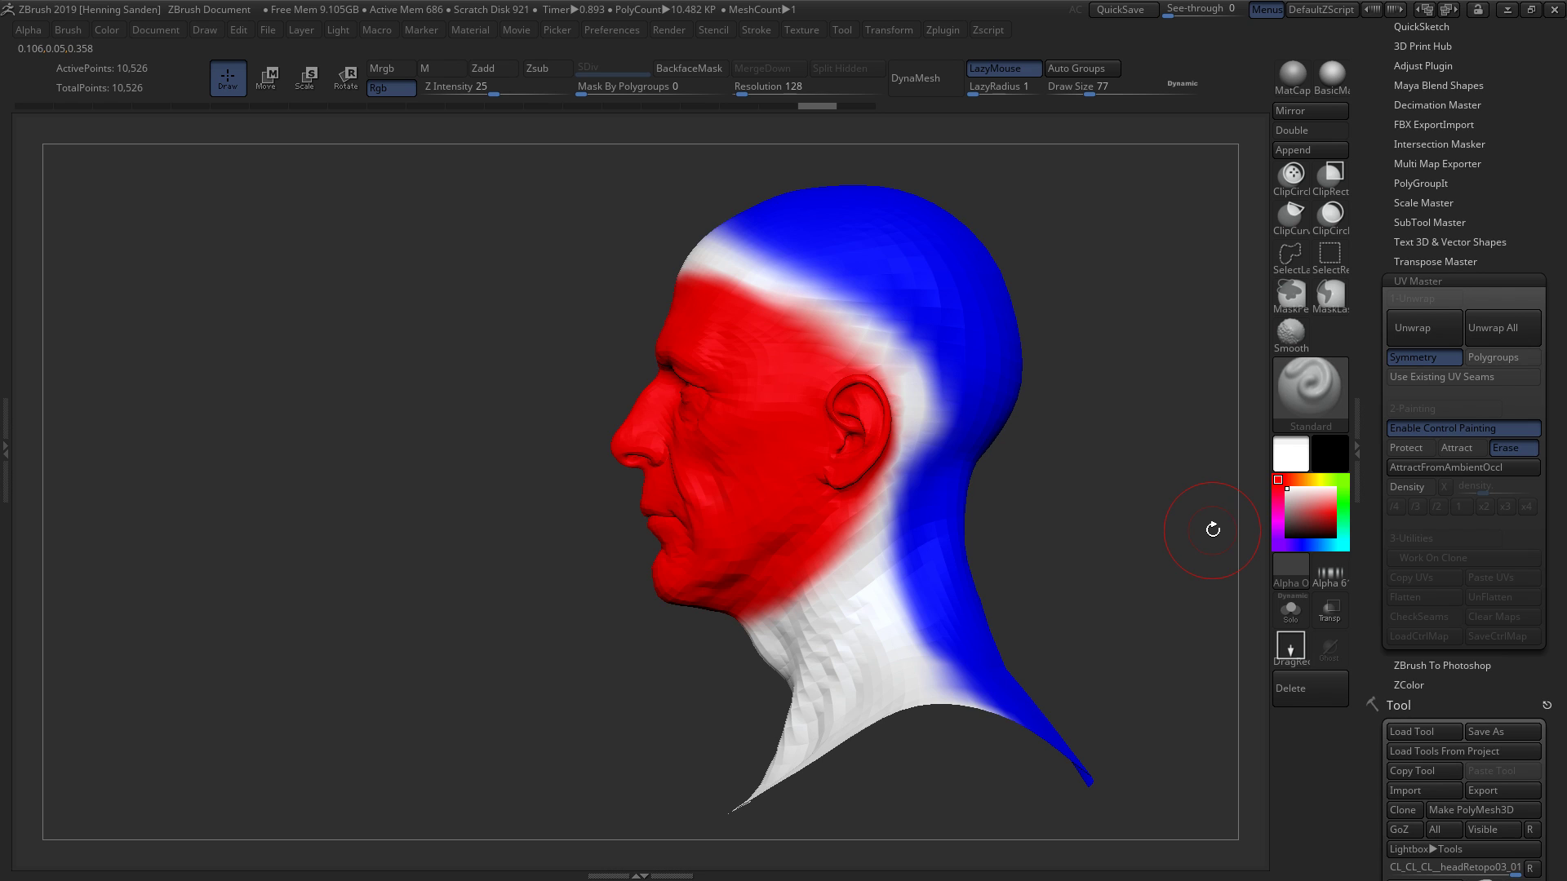
{"action": "right_click_drag", "start_coordinate": [956, 421], "coordinate": [886, 458]}
{"action": "right_click_drag", "start_coordinate": [996, 423], "coordinate": [965, 435], "text": "alt"}
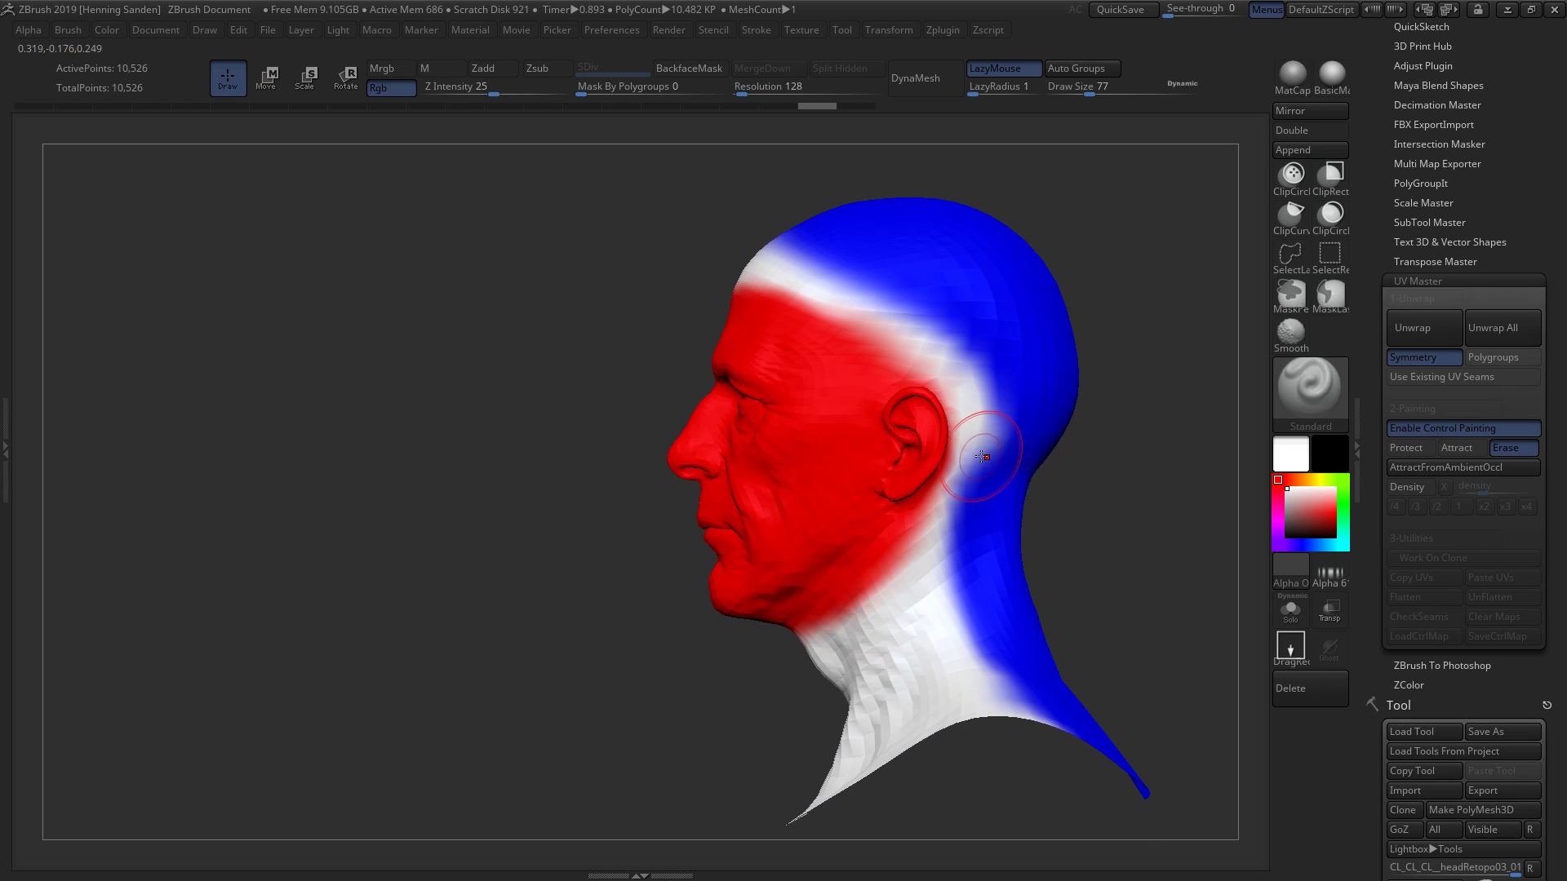
{"action": "key", "text": "s"}
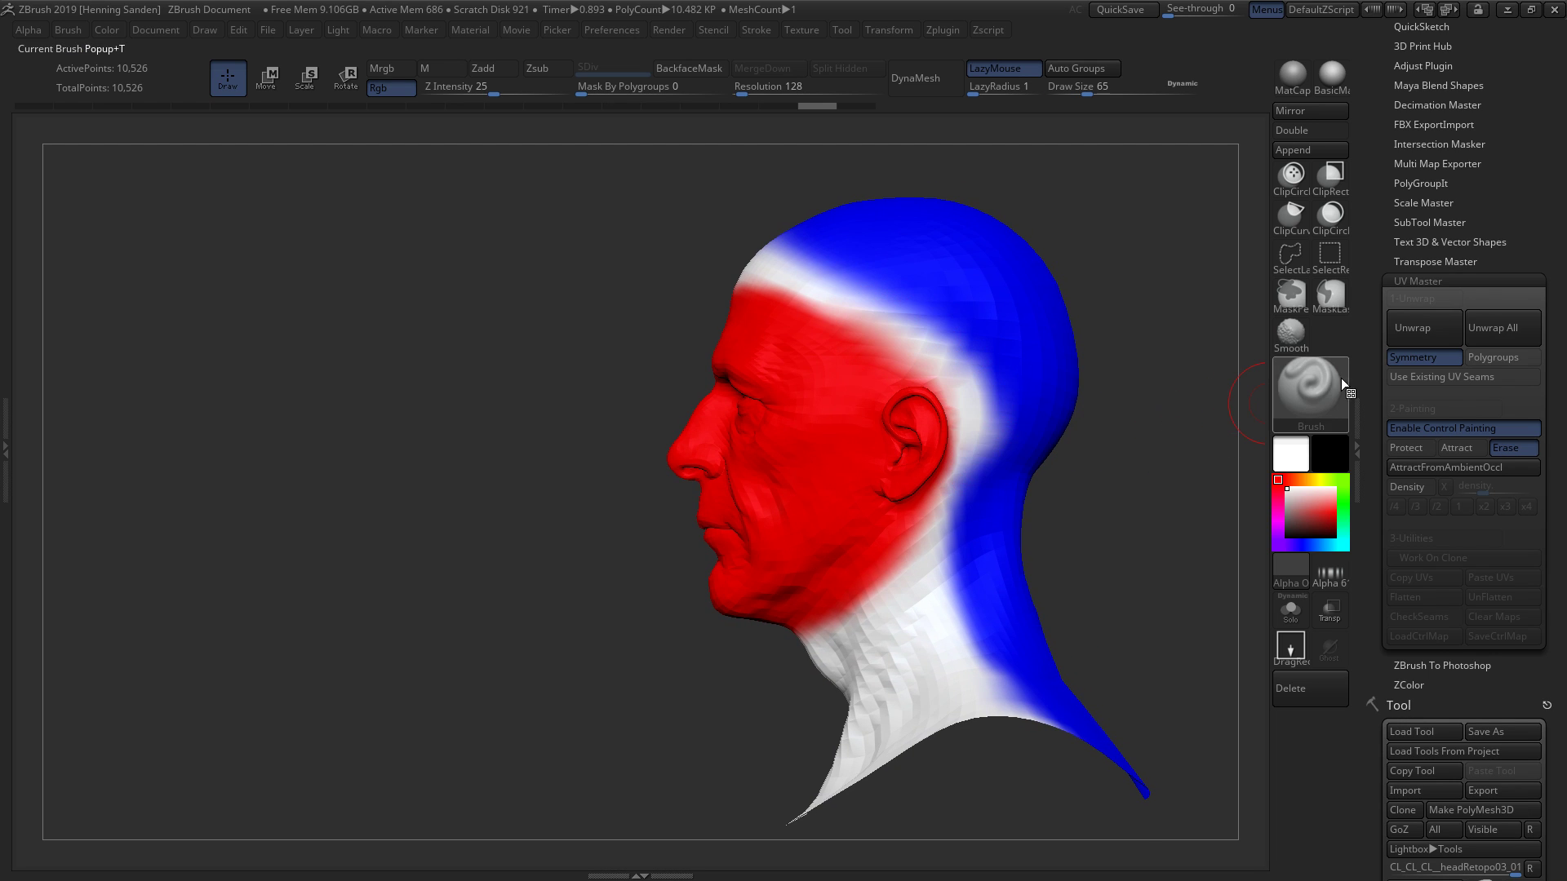
- Unwrap the head and flatten it to examine the UV layout, returning to the 3D model
{"action": "left_click", "coordinate": [1415, 332]}
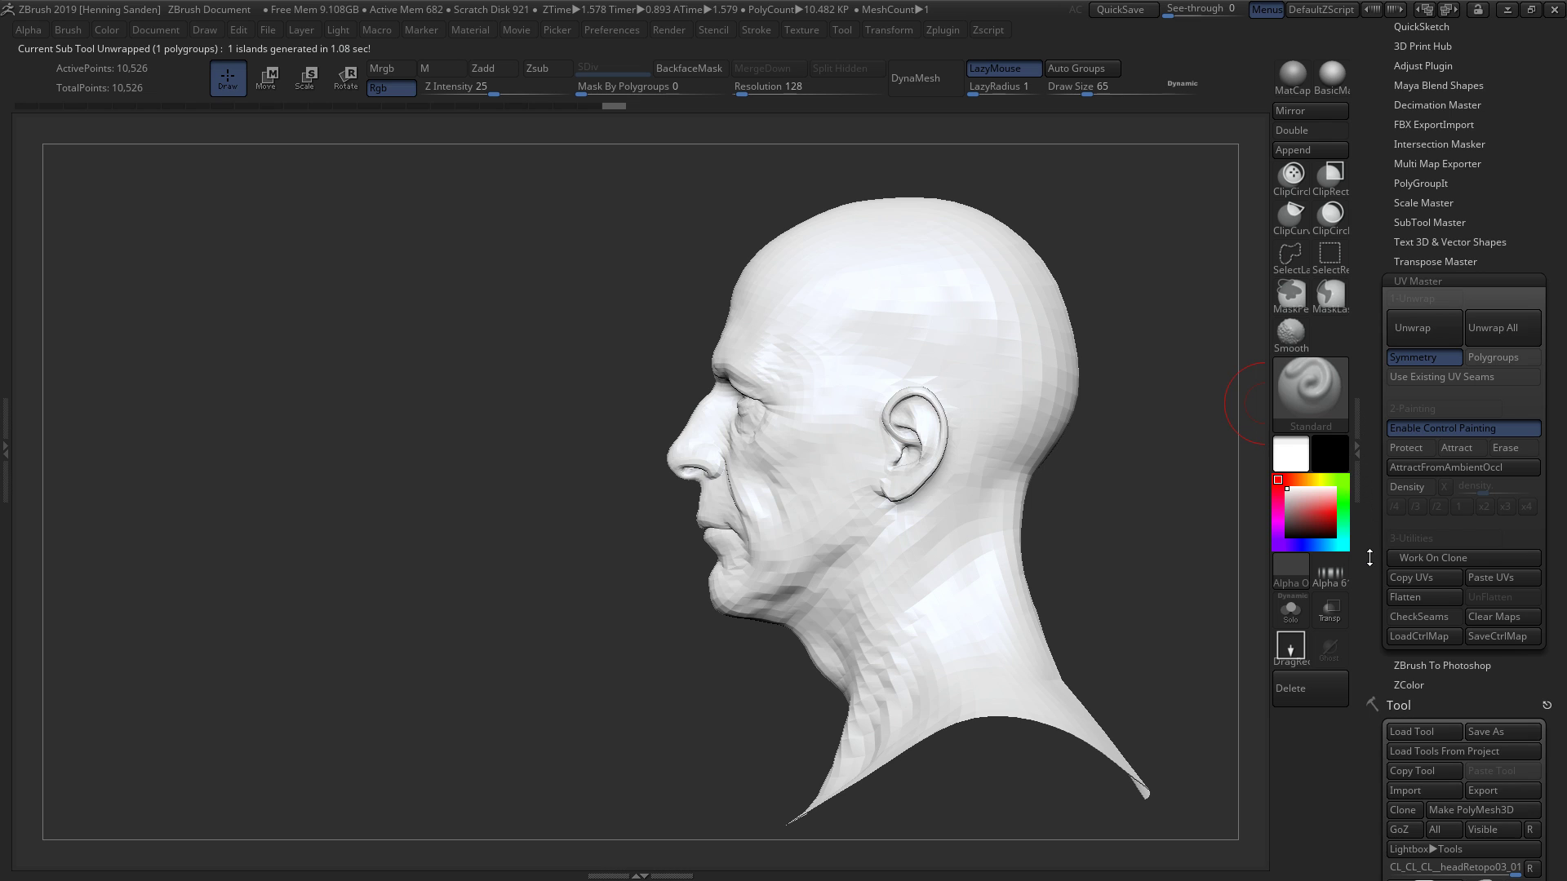
{"action": "left_click", "coordinate": [1404, 604]}
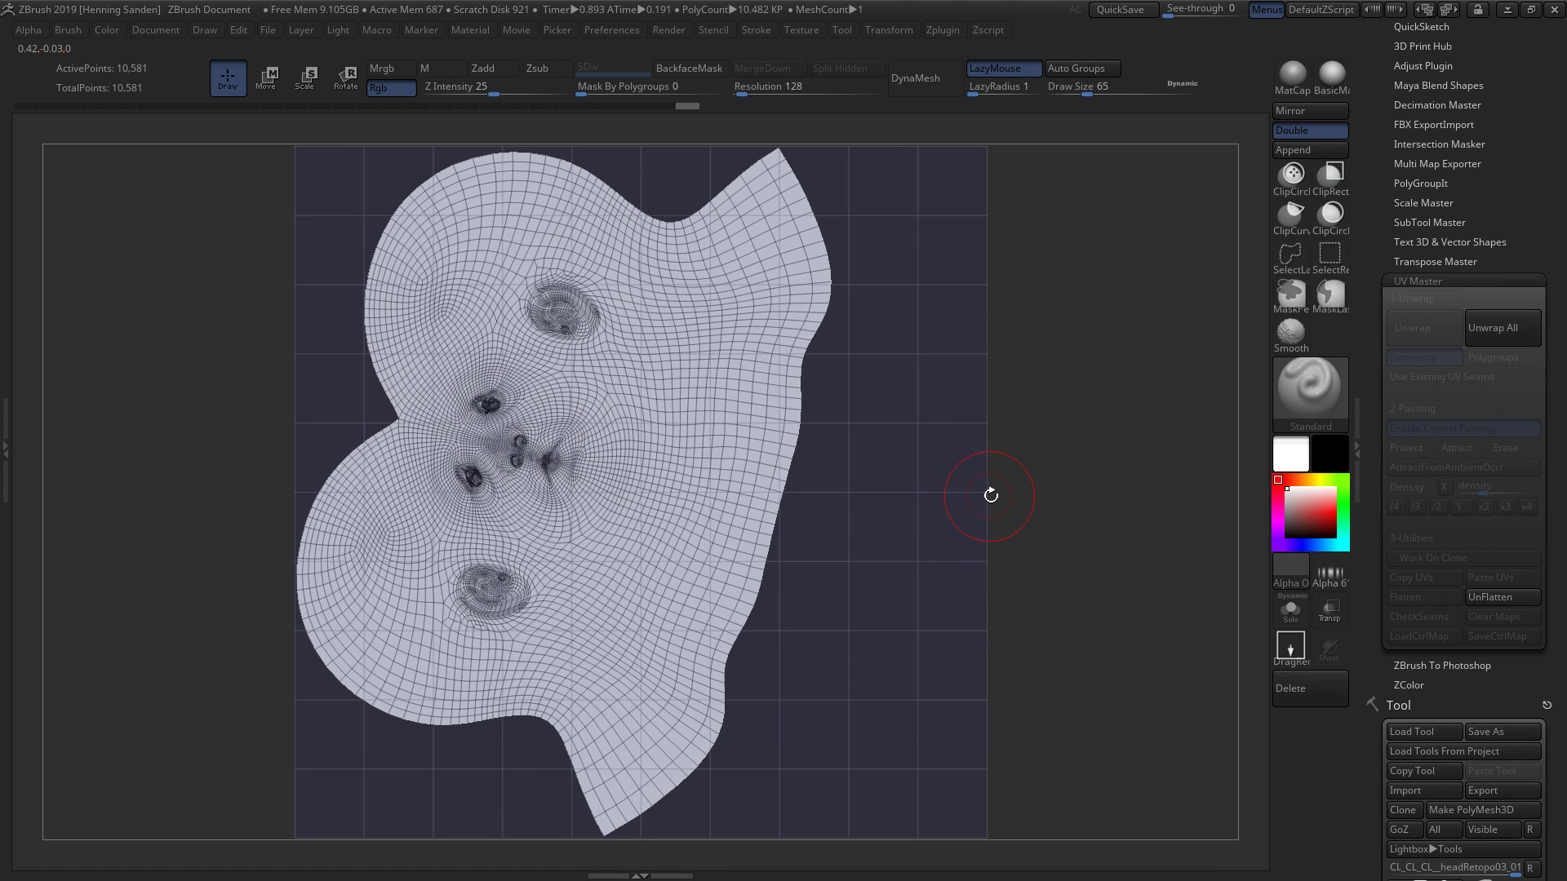
{"action": "left_click", "coordinate": [1490, 598]}
{"action": "left_click_drag", "start_coordinate": [1119, 584], "coordinate": [1000, 546]}
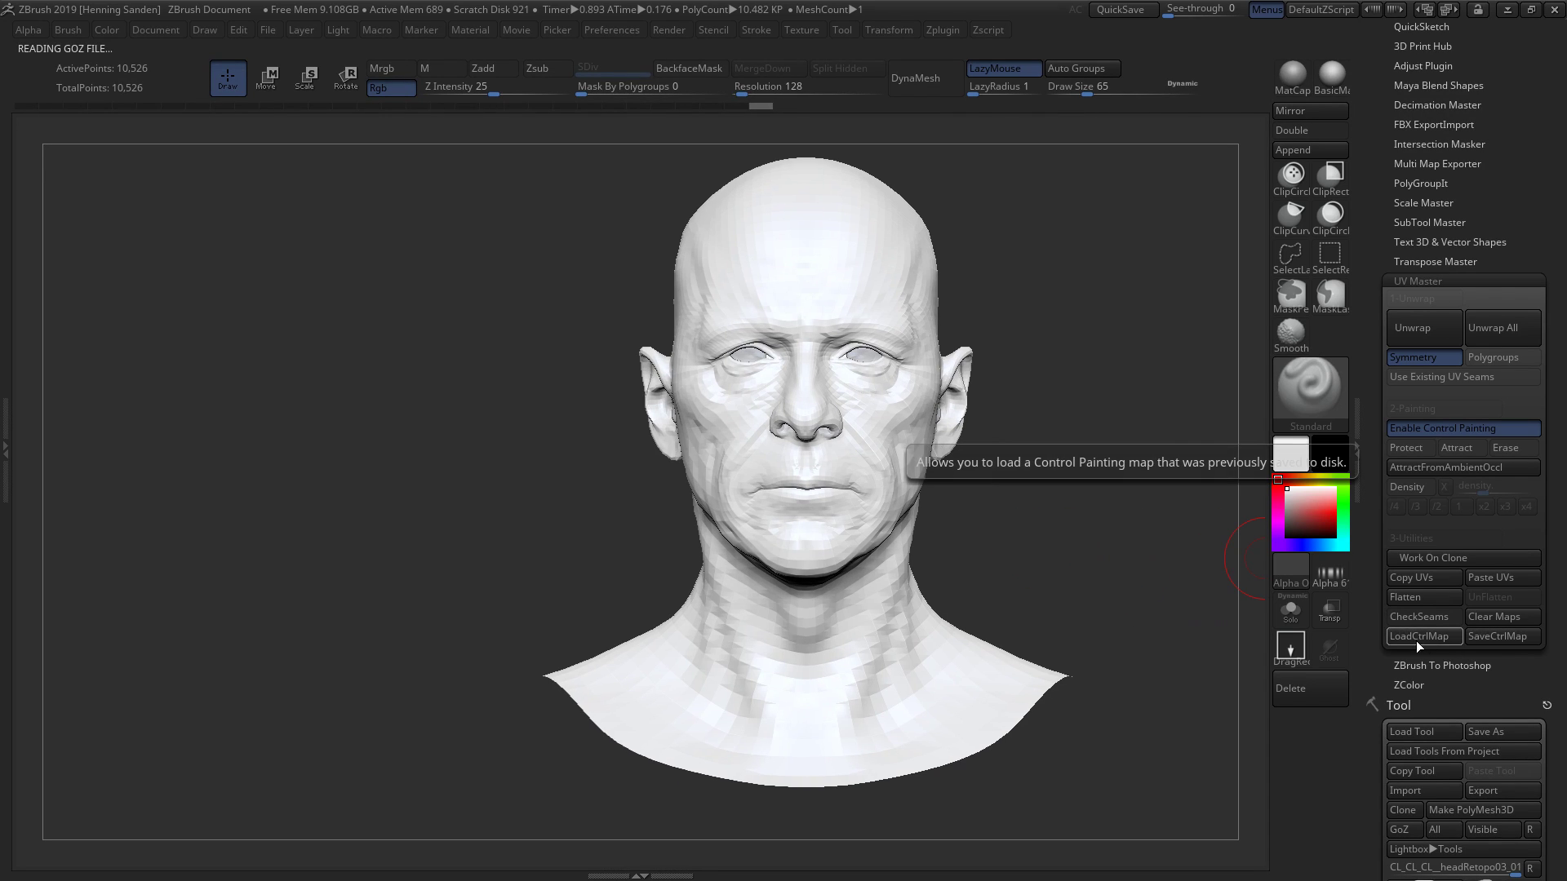
- Display the UV seams on the head with CheckSeams and examine them from the side and front
{"action": "left_click_drag", "start_coordinate": [1374, 650], "coordinate": [1370, 584]}
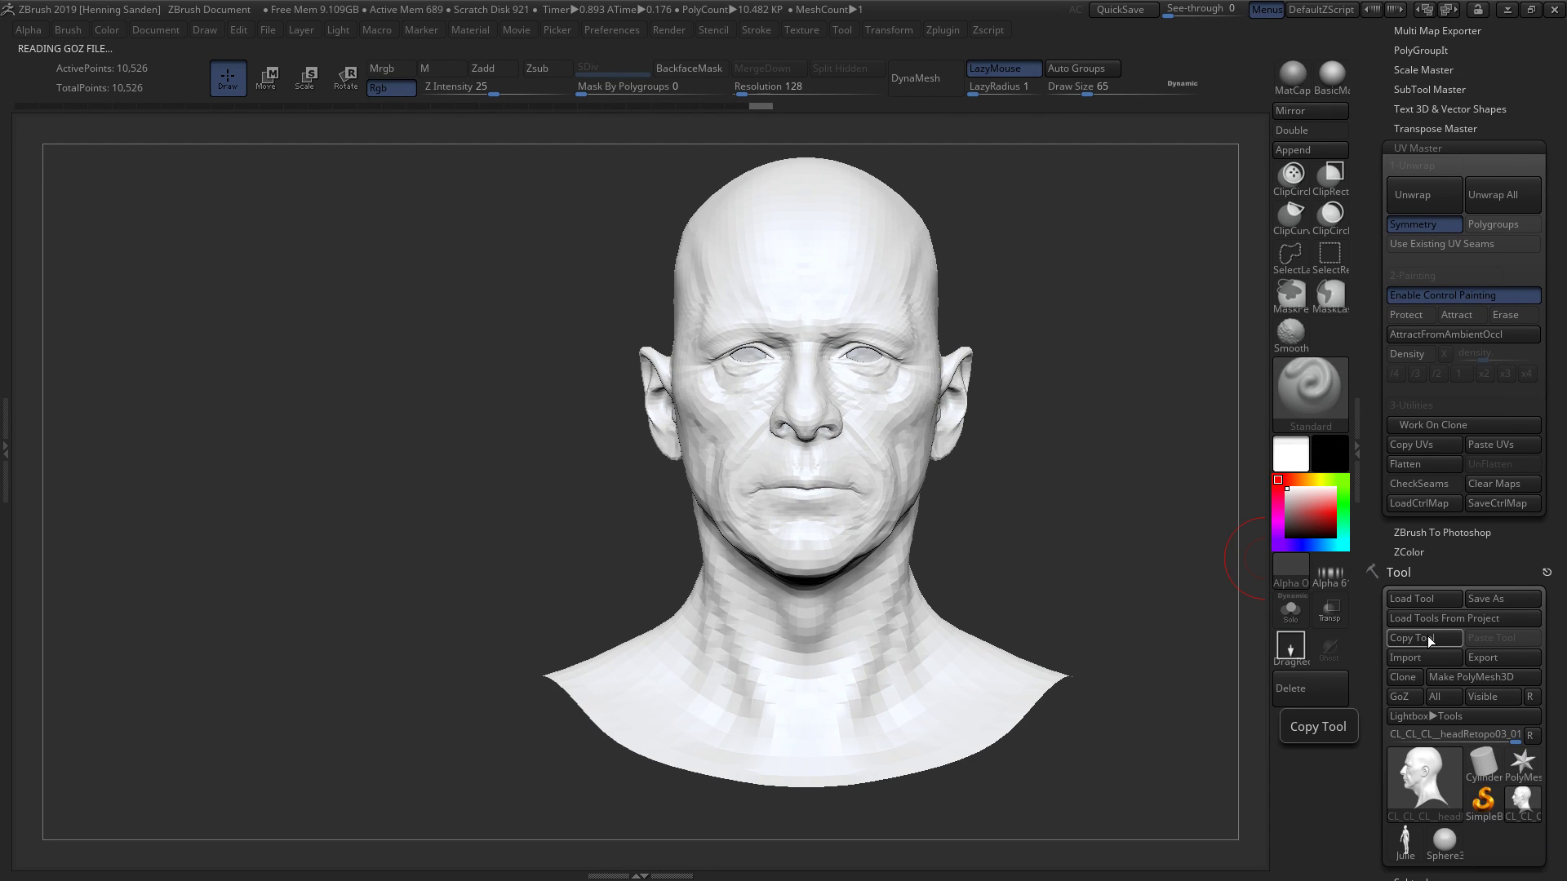
{"action": "scroll", "coordinate": [1375, 567], "scroll_direction": "up", "scroll_amount": 1}
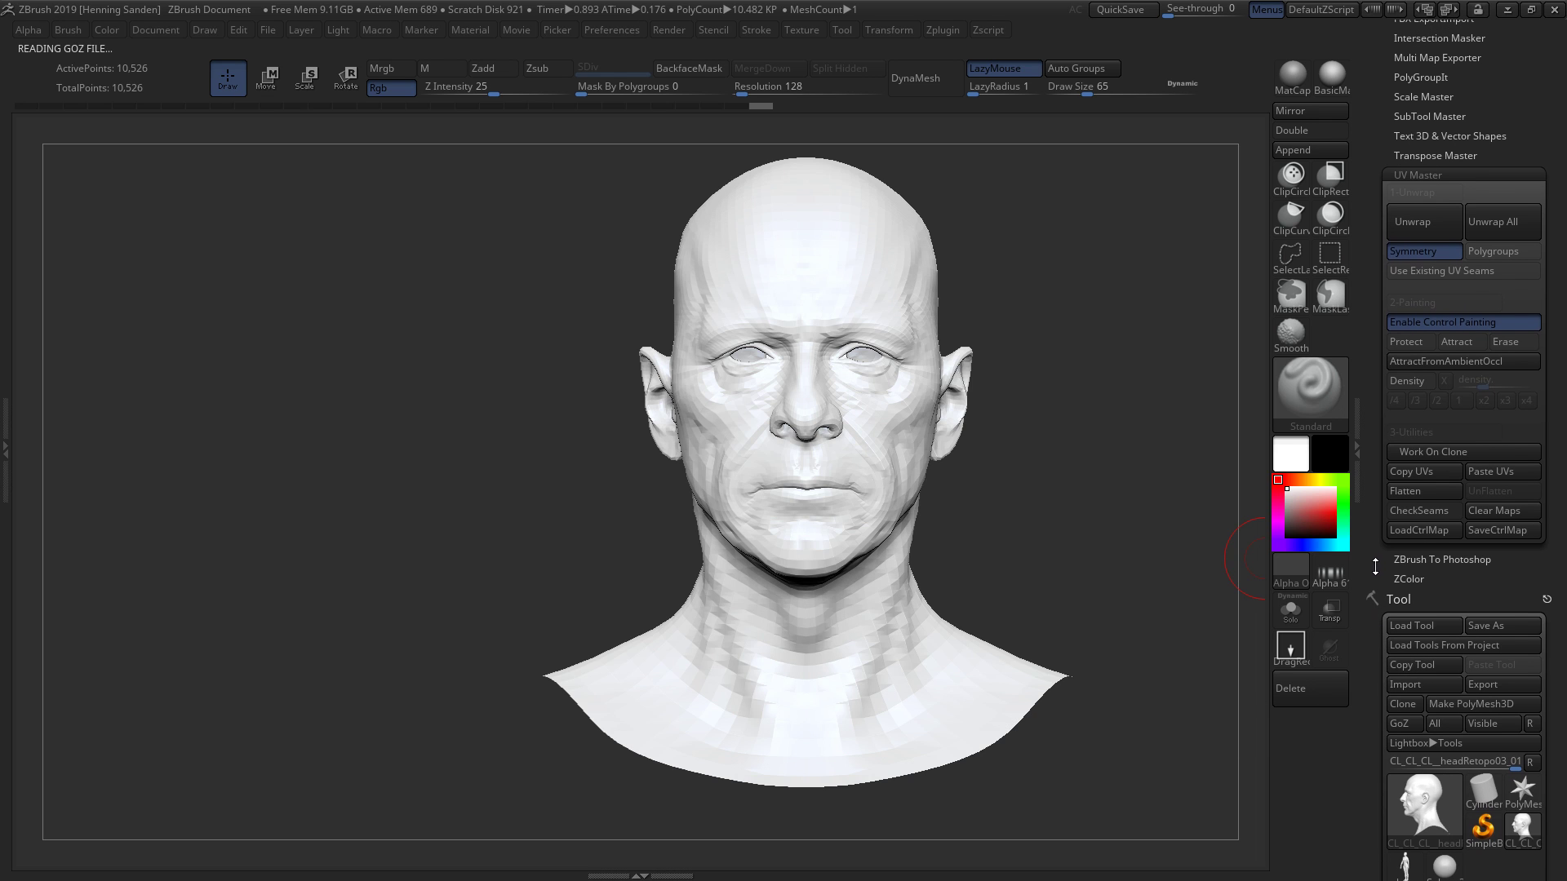
{"action": "scroll", "coordinate": [1375, 568], "scroll_direction": "up", "scroll_amount": 1}
{"action": "left_click", "coordinate": [1425, 527]}
{"action": "left_click_drag", "start_coordinate": [1018, 472], "coordinate": [1142, 480]}
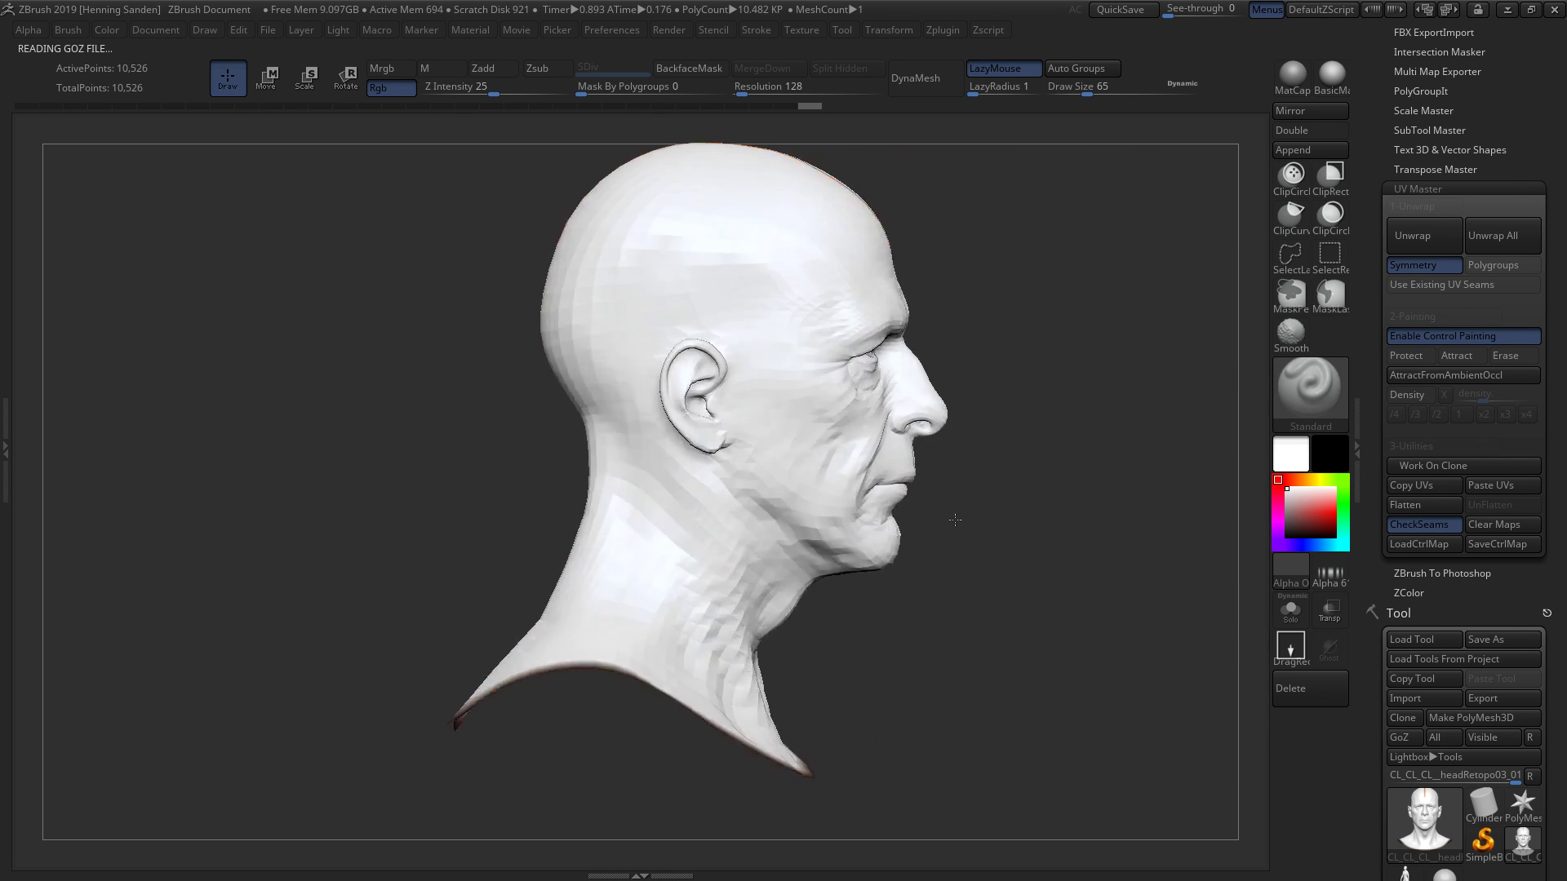
{"action": "left_click_drag", "start_coordinate": [961, 522], "coordinate": [1187, 520]}
{"action": "mouse_move", "coordinate": [1045, 538]}
{"action": "left_mouse_down", "text": "alt"}
{"action": "mouse_move", "coordinate": [986, 526]}
{"action": "mouse_move", "coordinate": [973, 556]}
{"action": "mouse_move", "coordinate": [1003, 525]}
{"action": "mouse_move", "coordinate": [1113, 502]}
{"action": "mouse_move", "coordinate": [1027, 523]}
{"action": "left_mouse_up", "text": "alt"}
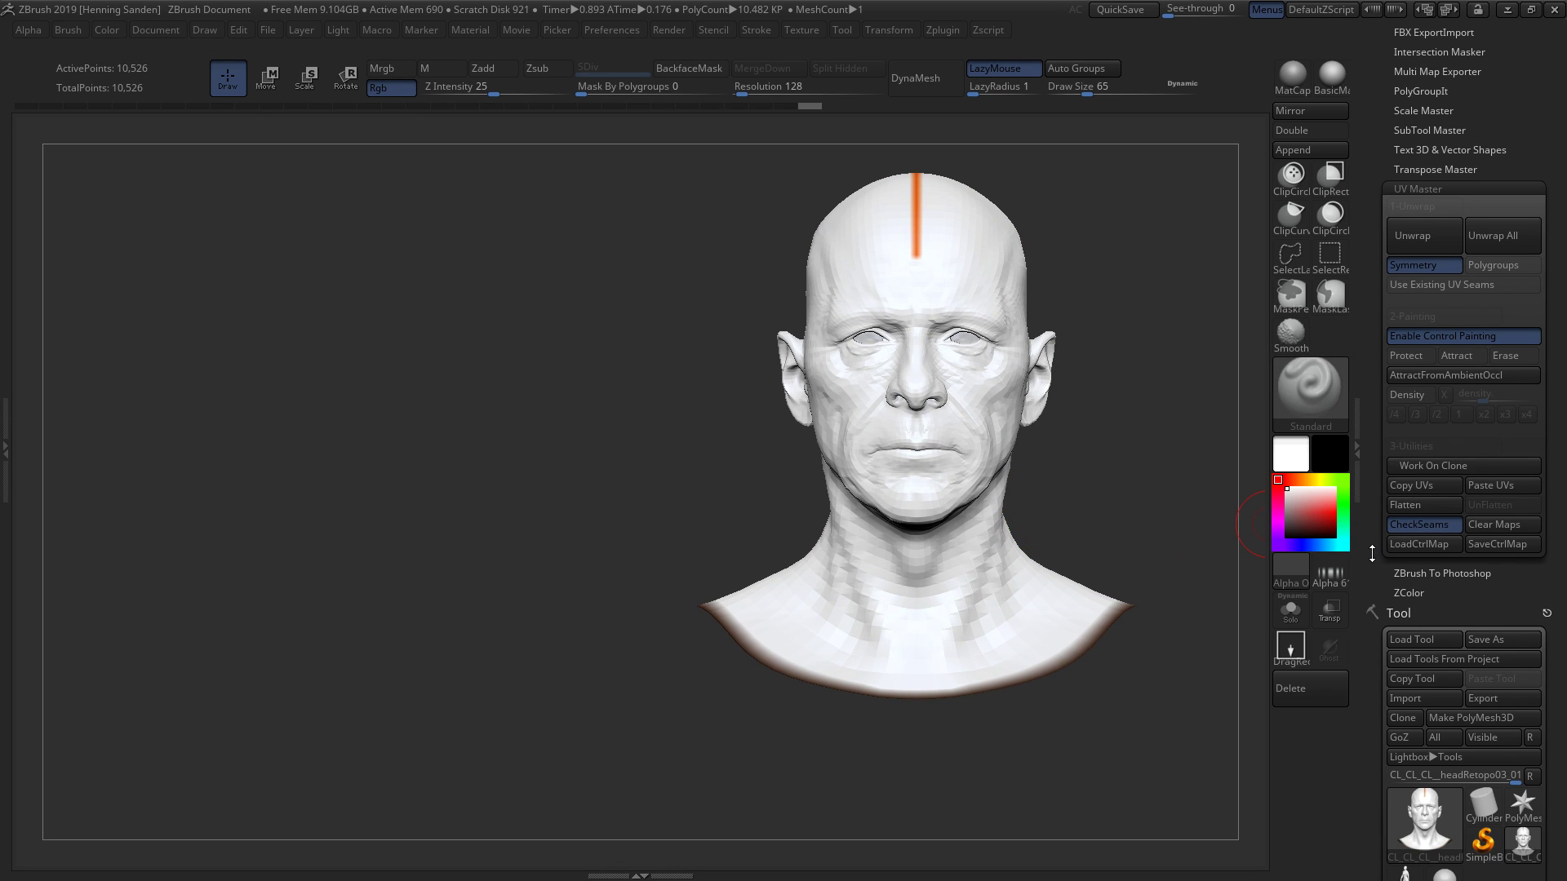
{"action": "scroll", "coordinate": [1361, 468], "scroll_direction": "down", "scroll_amount": 4}
{"action": "left_click_drag", "start_coordinate": [1360, 468], "coordinate": [1357, 434]}
{"action": "left_click_drag", "start_coordinate": [1134, 482], "coordinate": [1032, 478]}
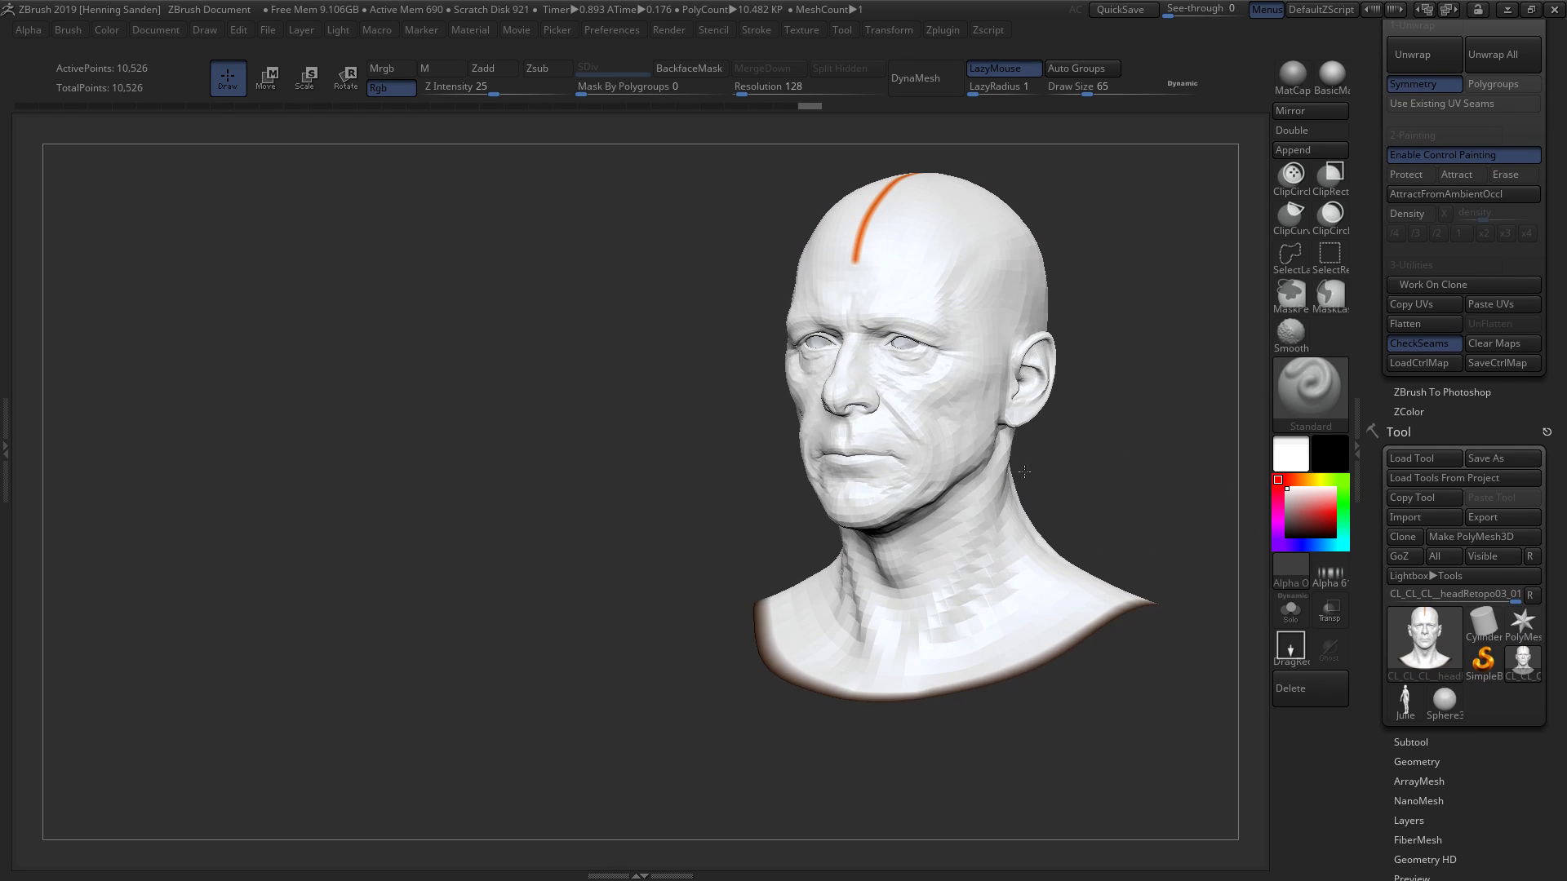
- Switch to the Julie figure tool and set the draw size to 35
{"action": "left_click", "coordinate": [1392, 693]}
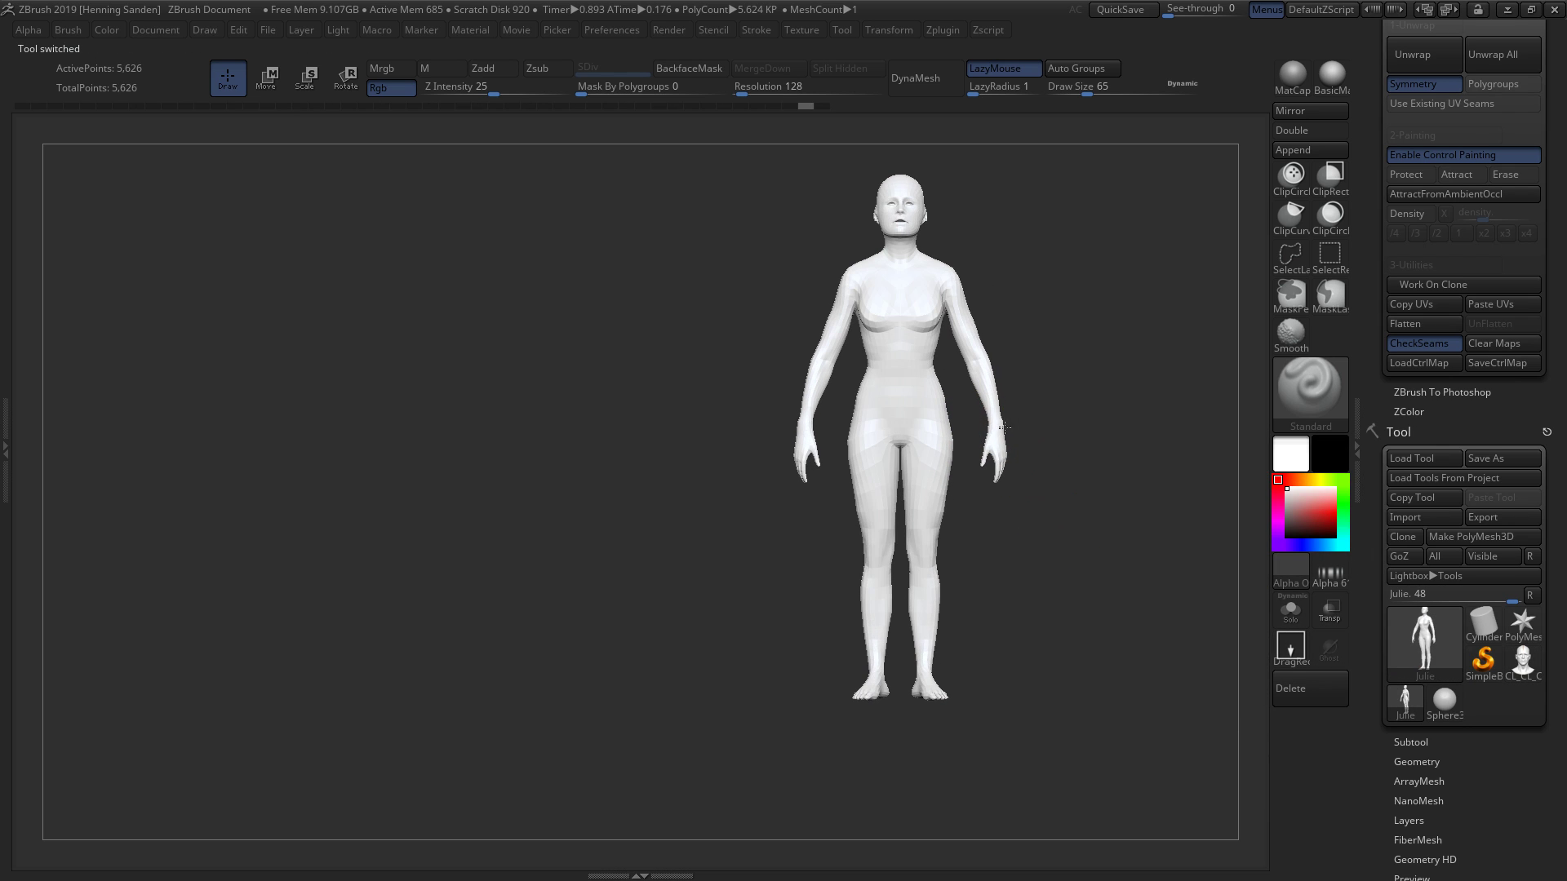
{"action": "key", "text": "s"}
{"action": "left_click_drag", "start_coordinate": [983, 424], "coordinate": [989, 476], "text": "alt"}
{"action": "key", "text": "s"}
{"action": "left_click_drag", "start_coordinate": [989, 476], "coordinate": [981, 476]}
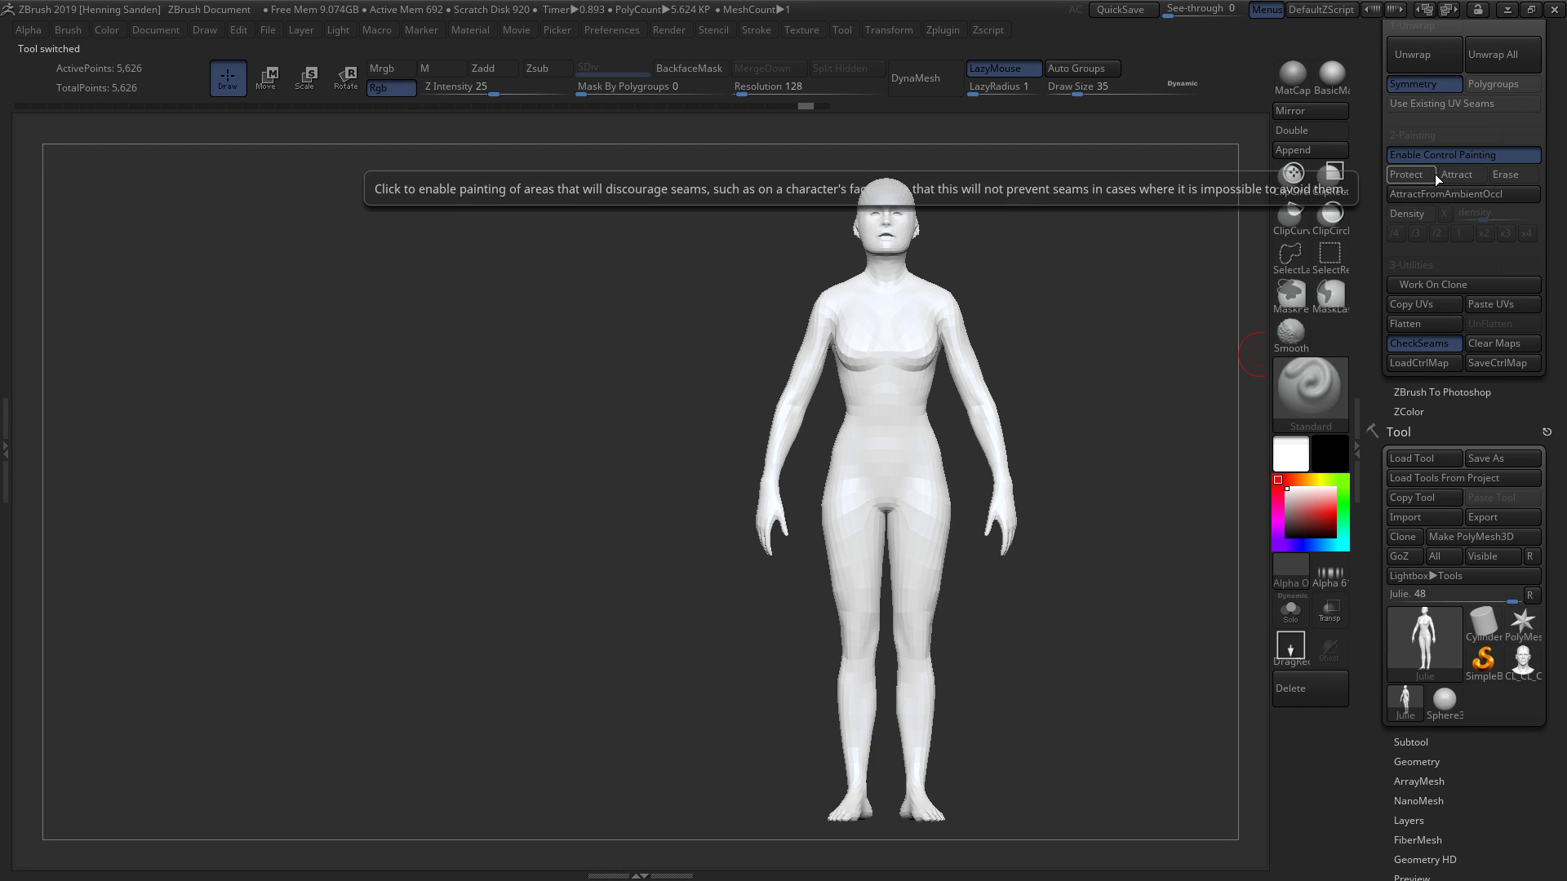
{"action": "left_click_drag", "start_coordinate": [1374, 188], "coordinate": [1376, 310]}
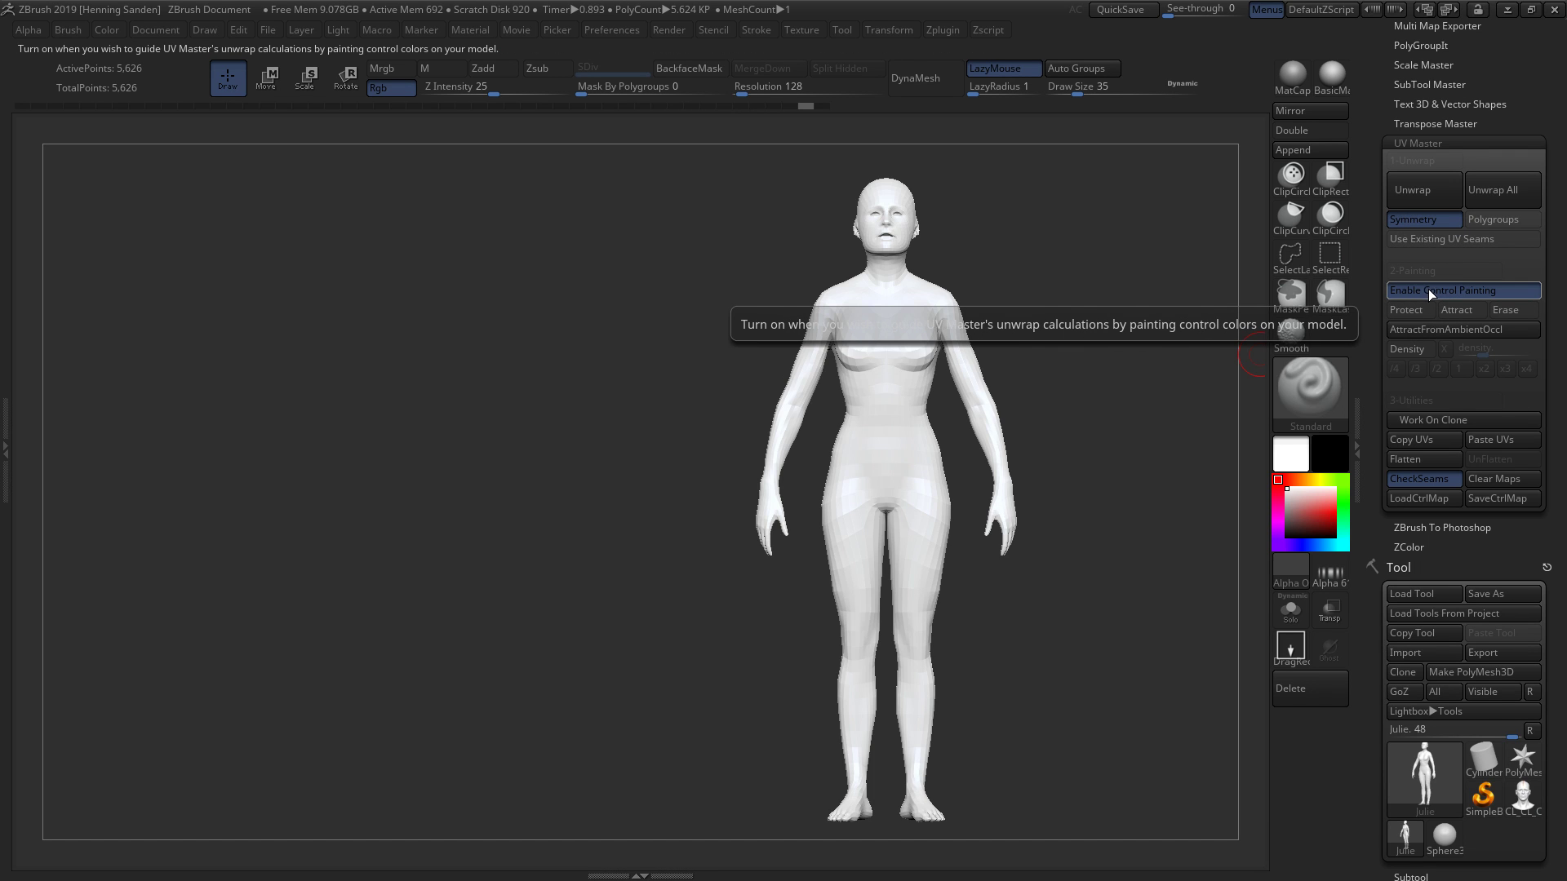
- Generate Attract control paint on the Julie figure from ambient occlusion and examine the painted areas
{"action": "left_click", "coordinate": [1423, 331]}
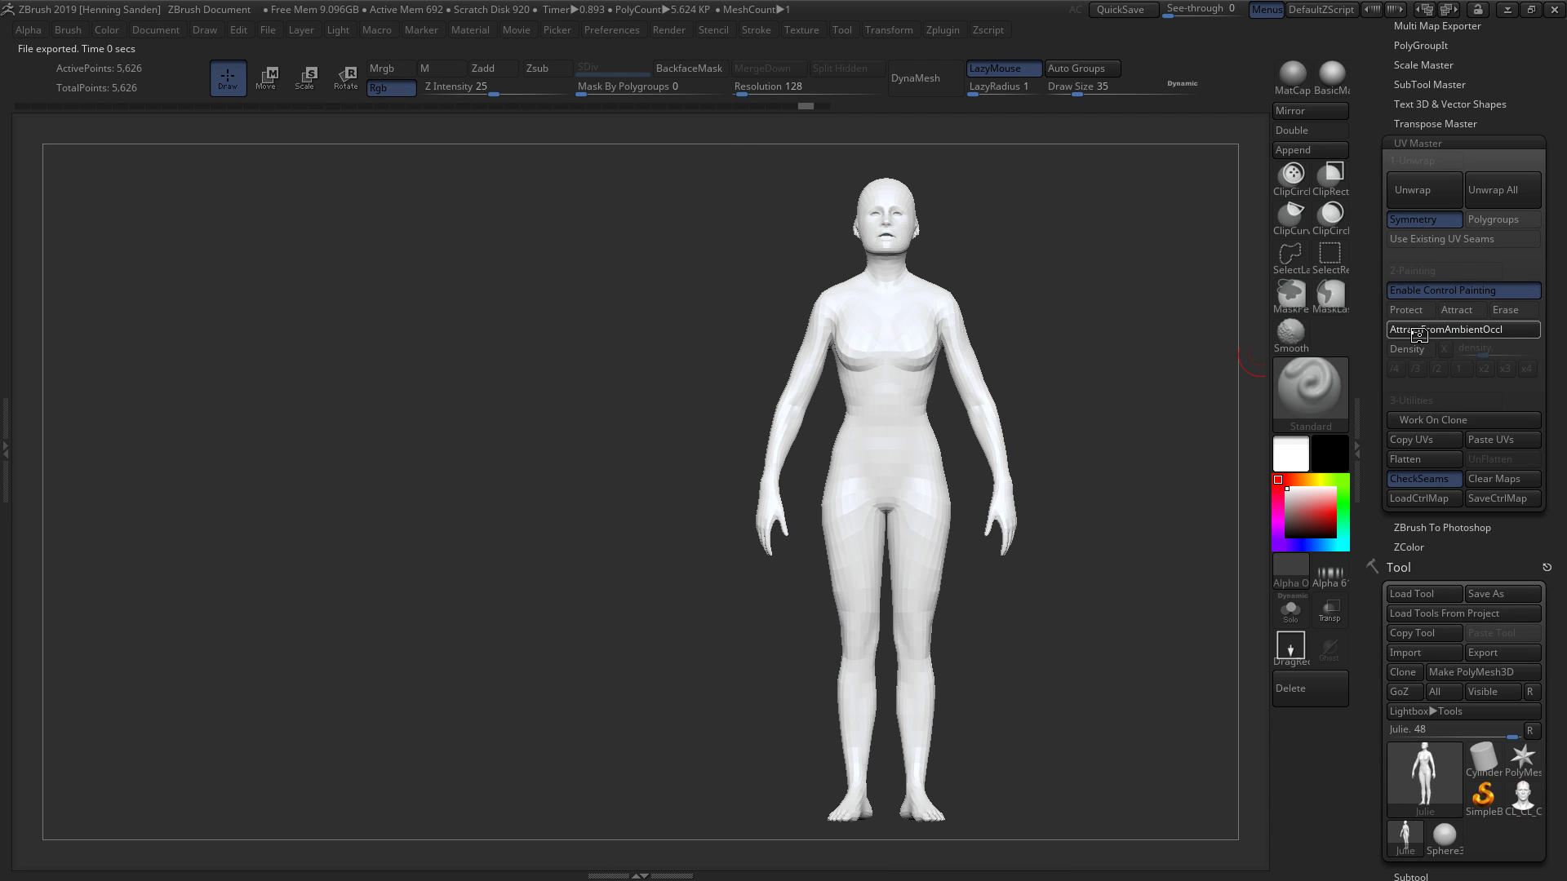
{"action": "right_click_drag", "start_coordinate": [941, 412], "coordinate": [784, 402]}
{"action": "right_click_drag", "start_coordinate": [1098, 427], "coordinate": [1092, 527], "text": "alt"}
{"action": "right_click_drag", "start_coordinate": [1092, 526], "coordinate": [1020, 454]}
{"action": "left_click_drag", "start_coordinate": [1020, 454], "coordinate": [1095, 391]}
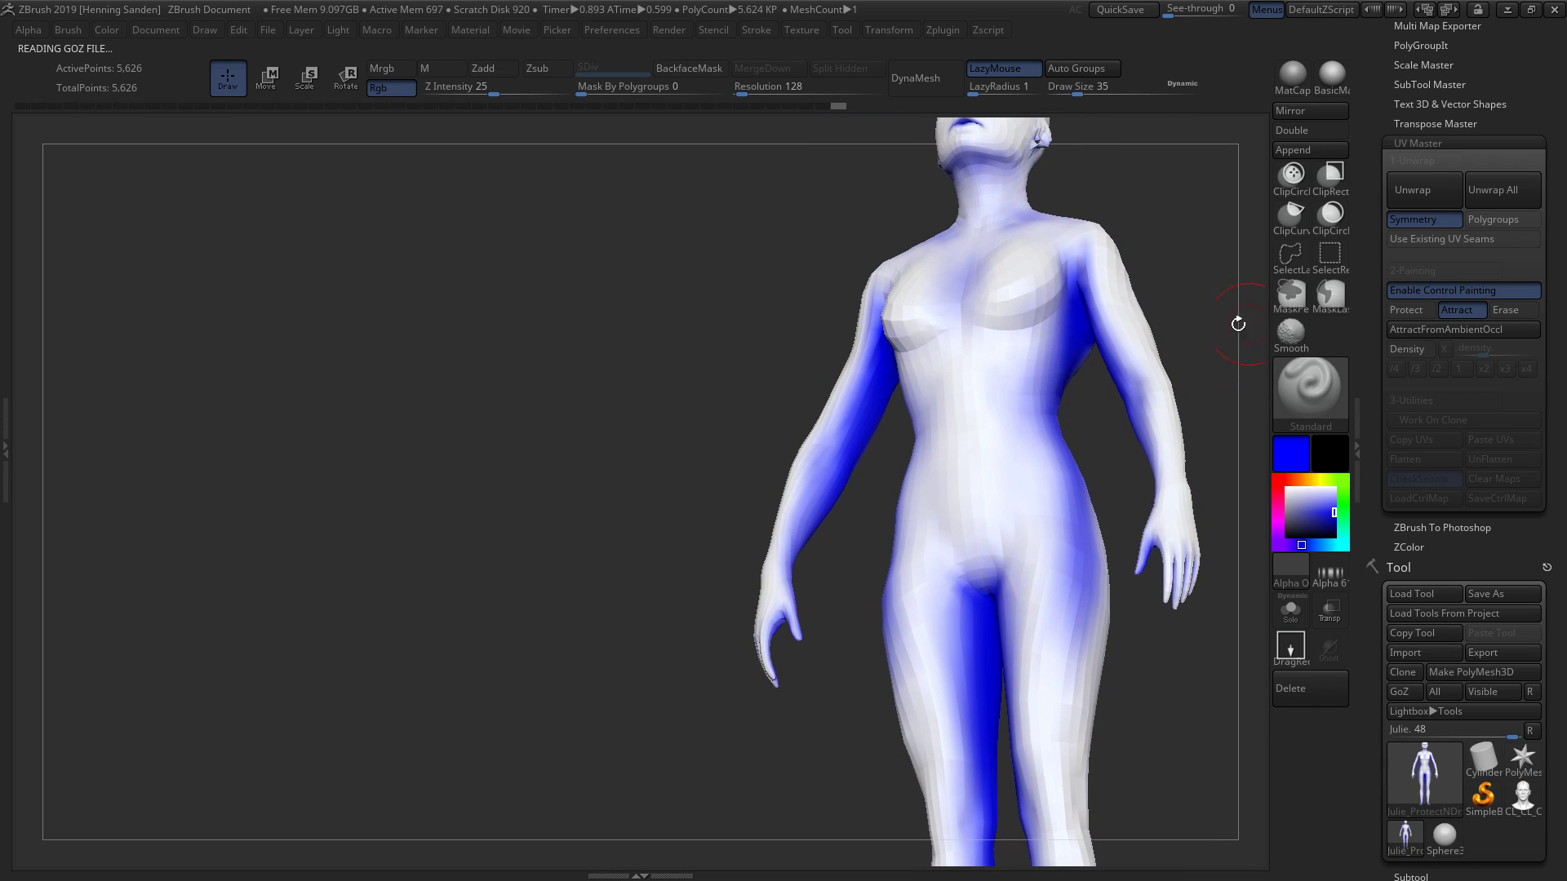
- Examine the figure's polygroups with PolyFrame and enable unwrapping by Polygroups alongside Symmetry
{"action": "right_click_drag", "start_coordinate": [1037, 352], "coordinate": [1028, 333], "text": "shift"}
{"action": "right_click_drag", "start_coordinate": [1060, 281], "coordinate": [1039, 518], "text": "alt"}
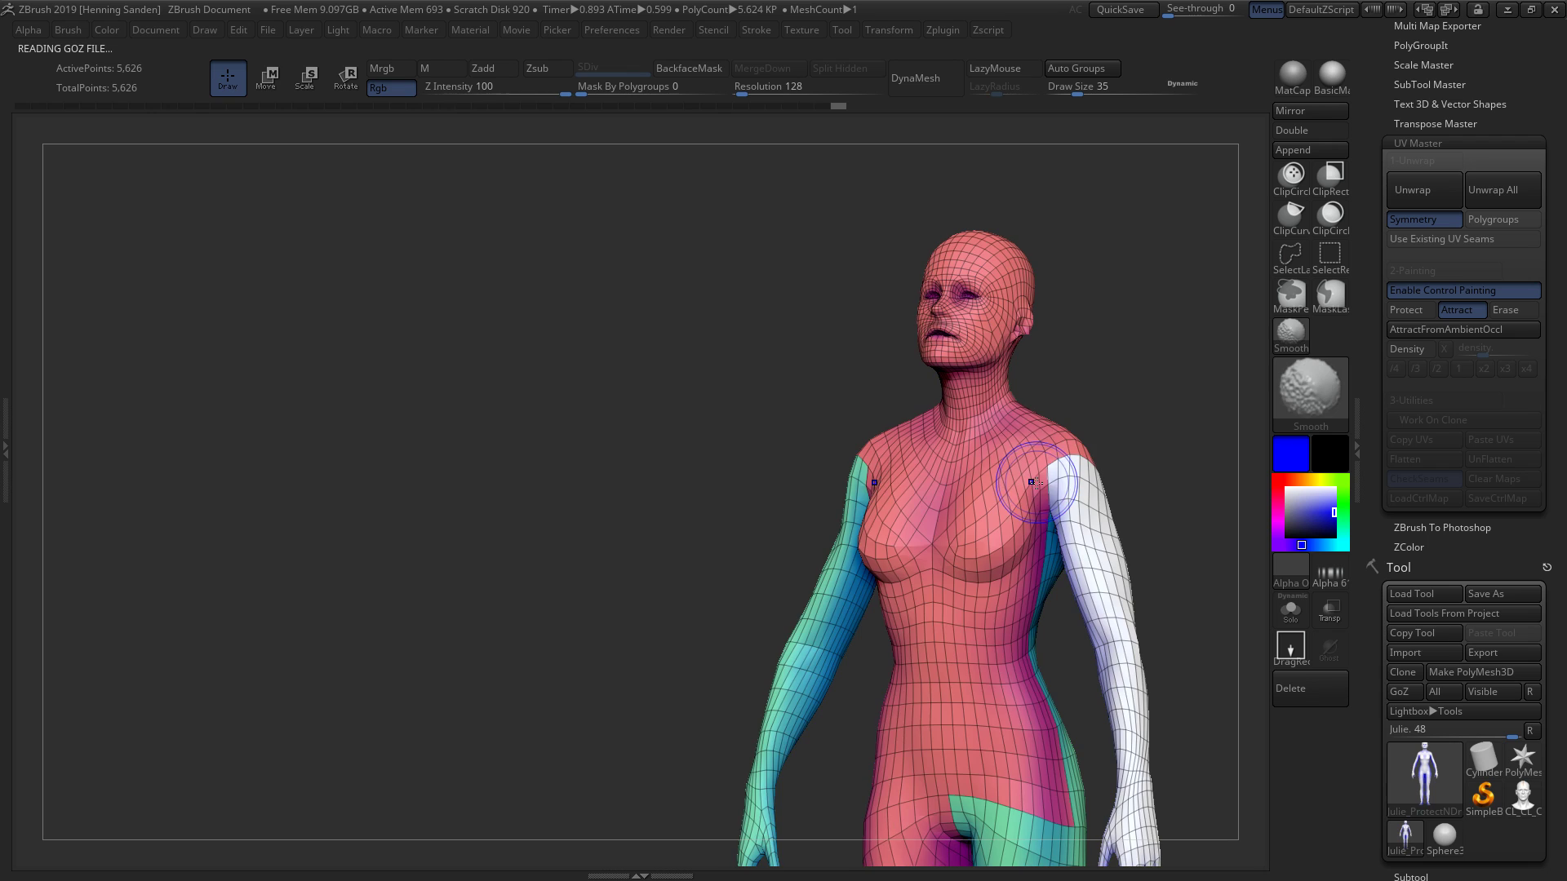
{"action": "right_click_drag", "start_coordinate": [1032, 637], "coordinate": [1016, 455], "text": "alt"}
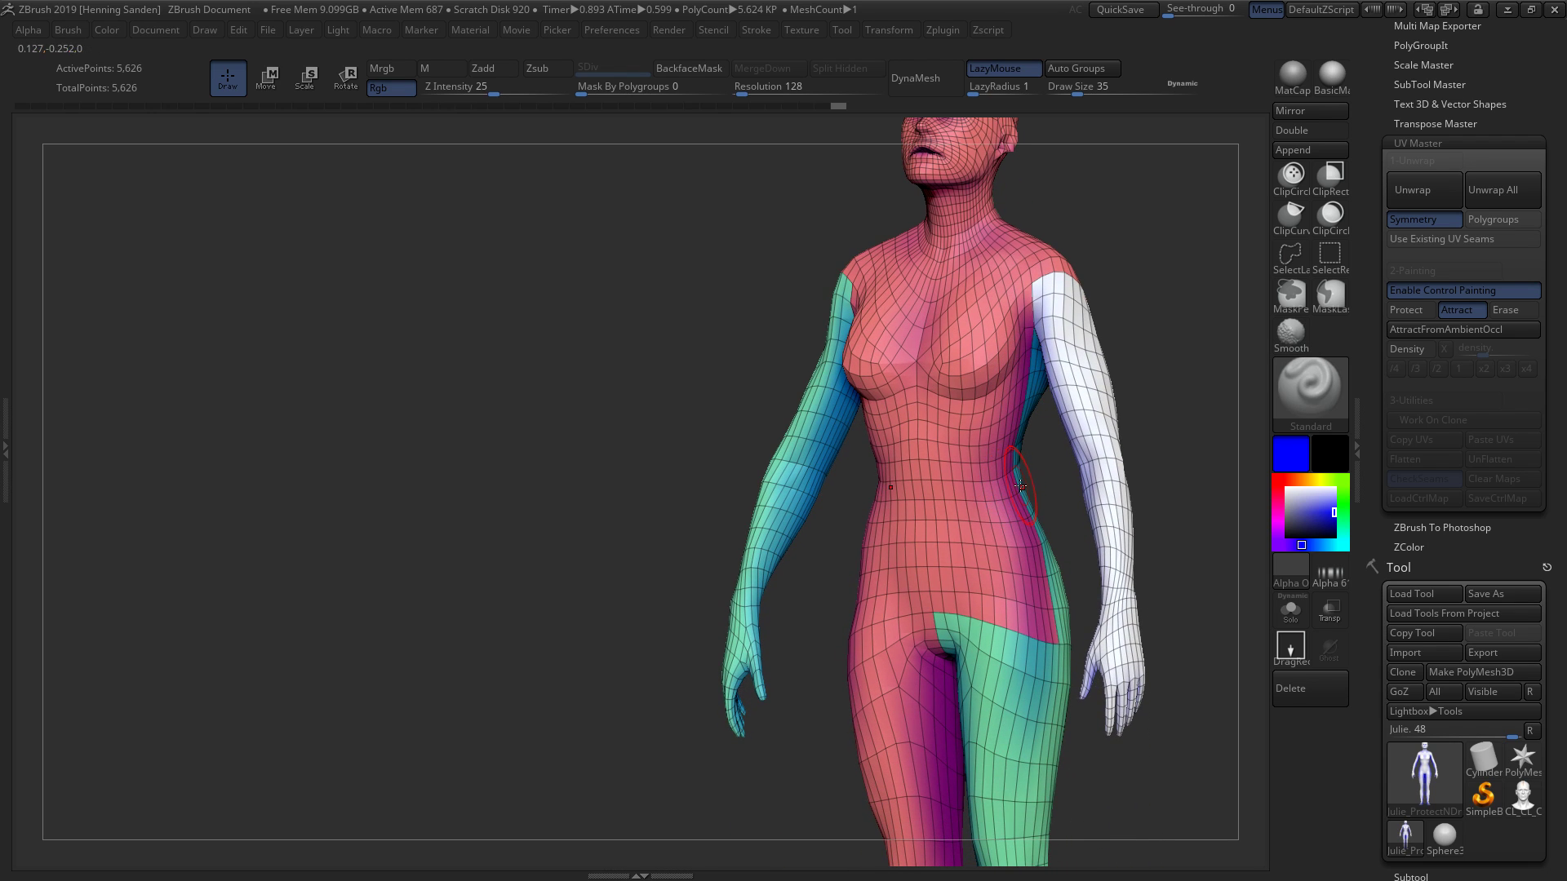
{"action": "right_click_drag", "start_coordinate": [1077, 382], "coordinate": [1083, 395], "text": "shift"}
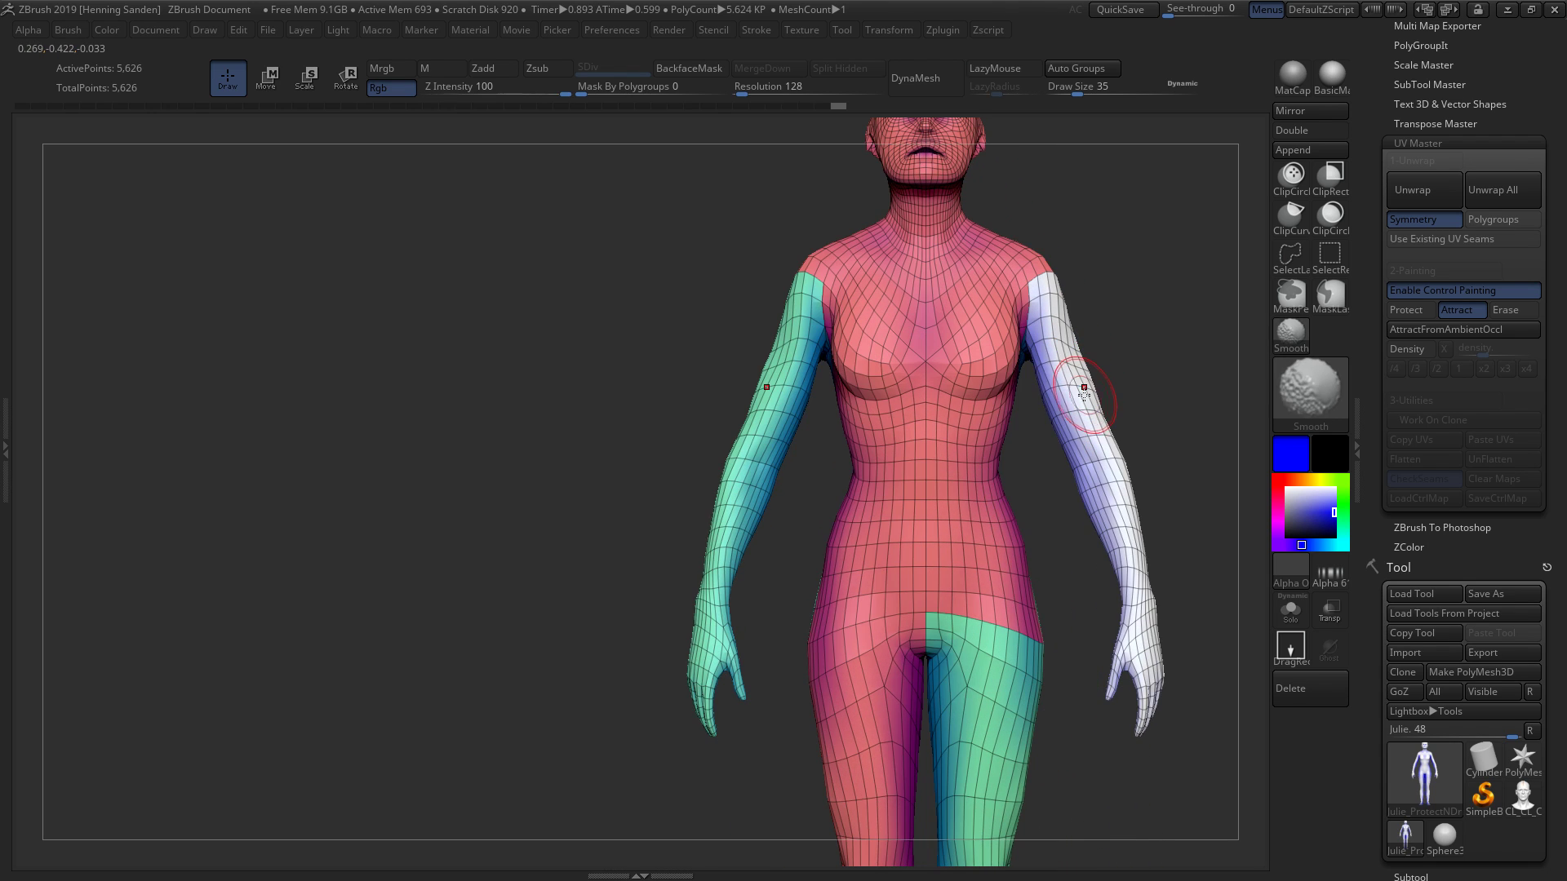
{"action": "key", "text": "shift+f"}
{"action": "left_click", "coordinate": [1501, 219]}
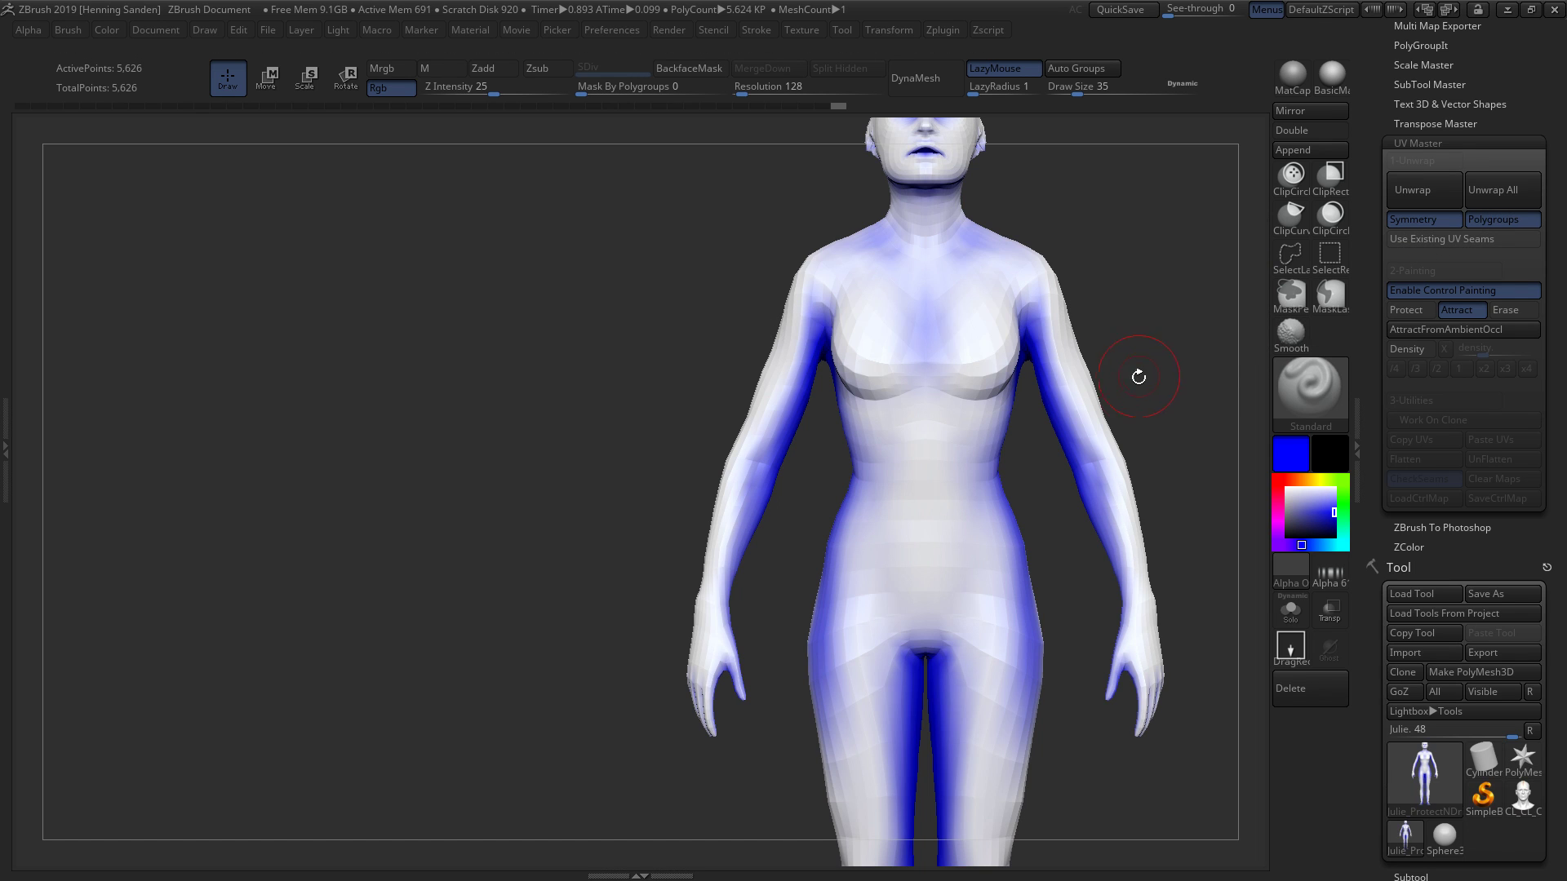
{"action": "right_click_drag", "start_coordinate": [1091, 442], "coordinate": [1081, 385], "text": "ctrl"}
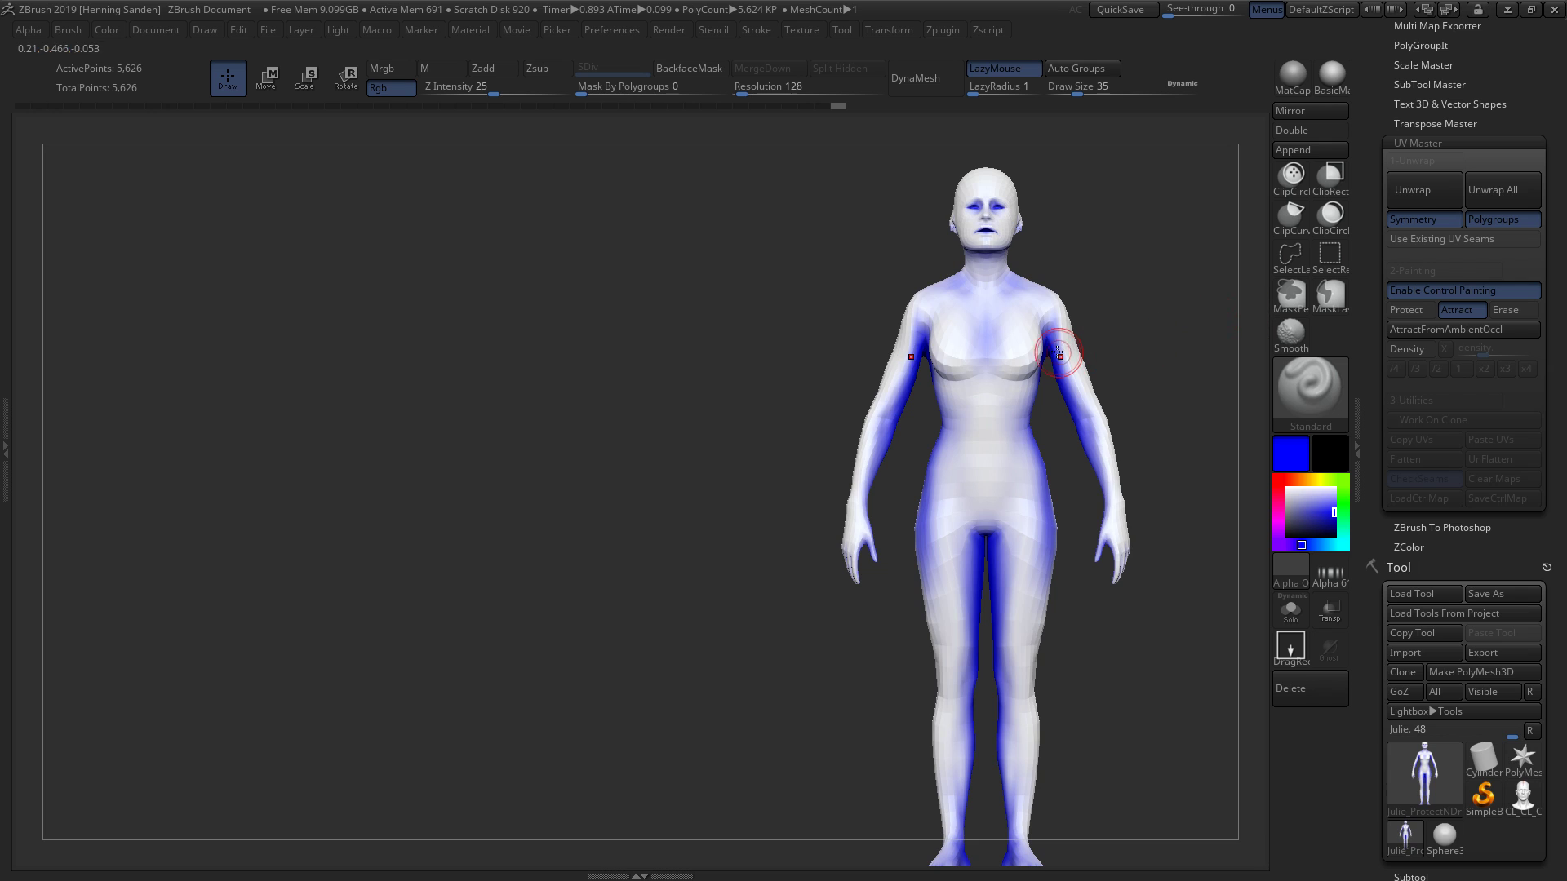
{"action": "right_click_drag", "start_coordinate": [1092, 437], "coordinate": [1074, 469]}
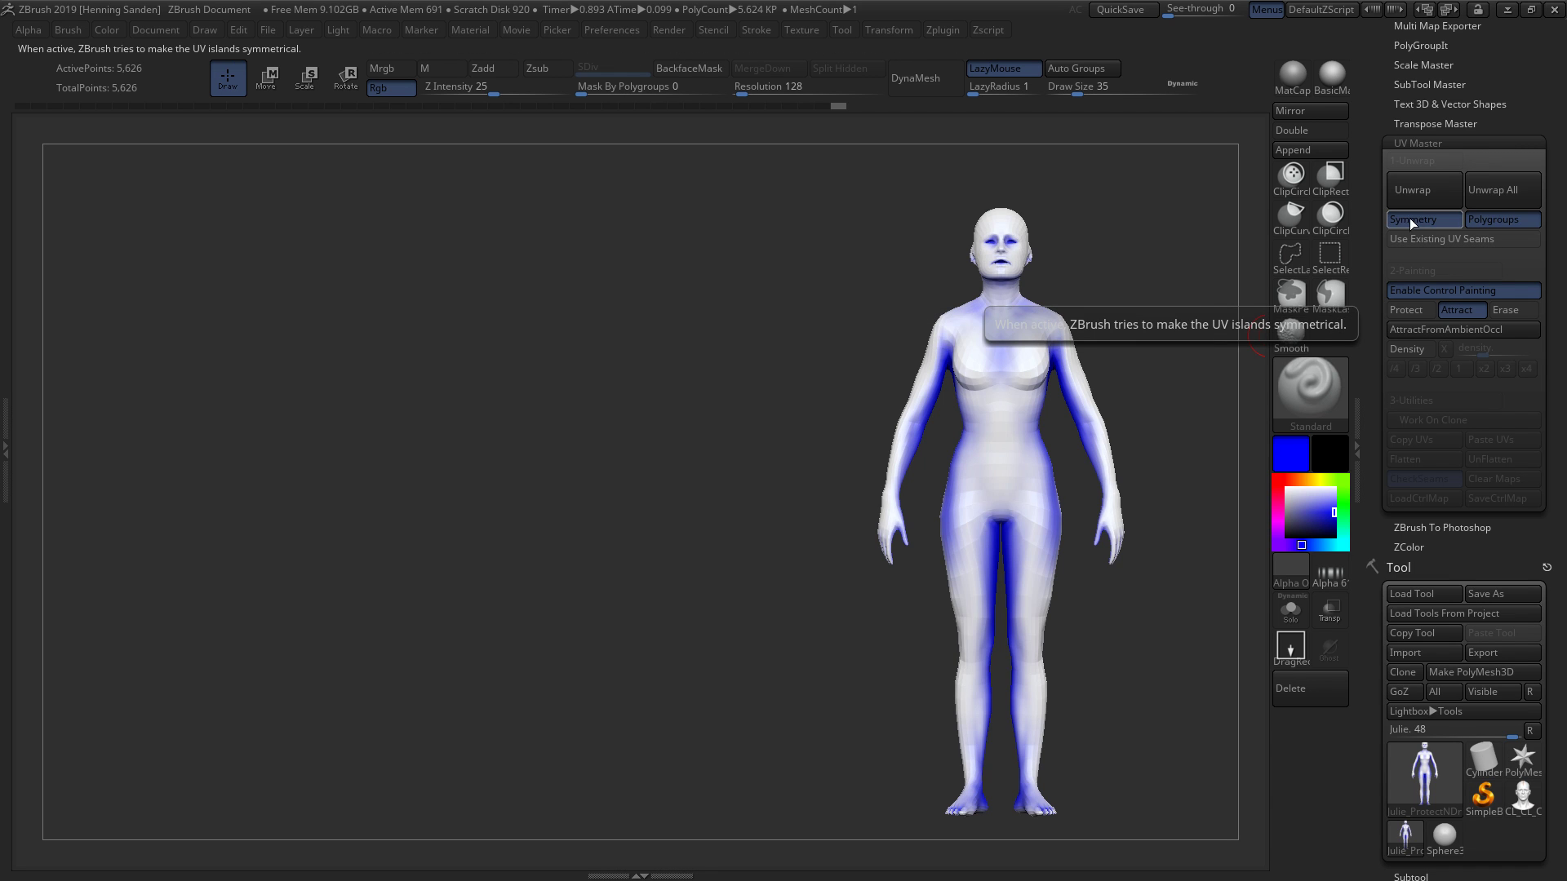
- Isolate individual polygroups of the figure to examine them, restoring the full body's visibility
{"action": "right_click_drag", "start_coordinate": [1134, 337], "coordinate": [1108, 356]}
{"action": "key", "text": "shift+f"}
{"action": "key", "text": "shift+f"}
{"action": "left_click_drag", "start_coordinate": [1132, 363], "coordinate": [1201, 377]}
{"action": "left_click", "coordinate": [1105, 382], "text": "ctrl+shift"}
{"action": "left_click", "coordinate": [1197, 377], "text": "ctrl+shift"}
{"action": "left_click", "coordinate": [1063, 453], "text": "ctrl+shift"}
{"action": "right_click_drag", "start_coordinate": [1053, 455], "coordinate": [959, 457]}
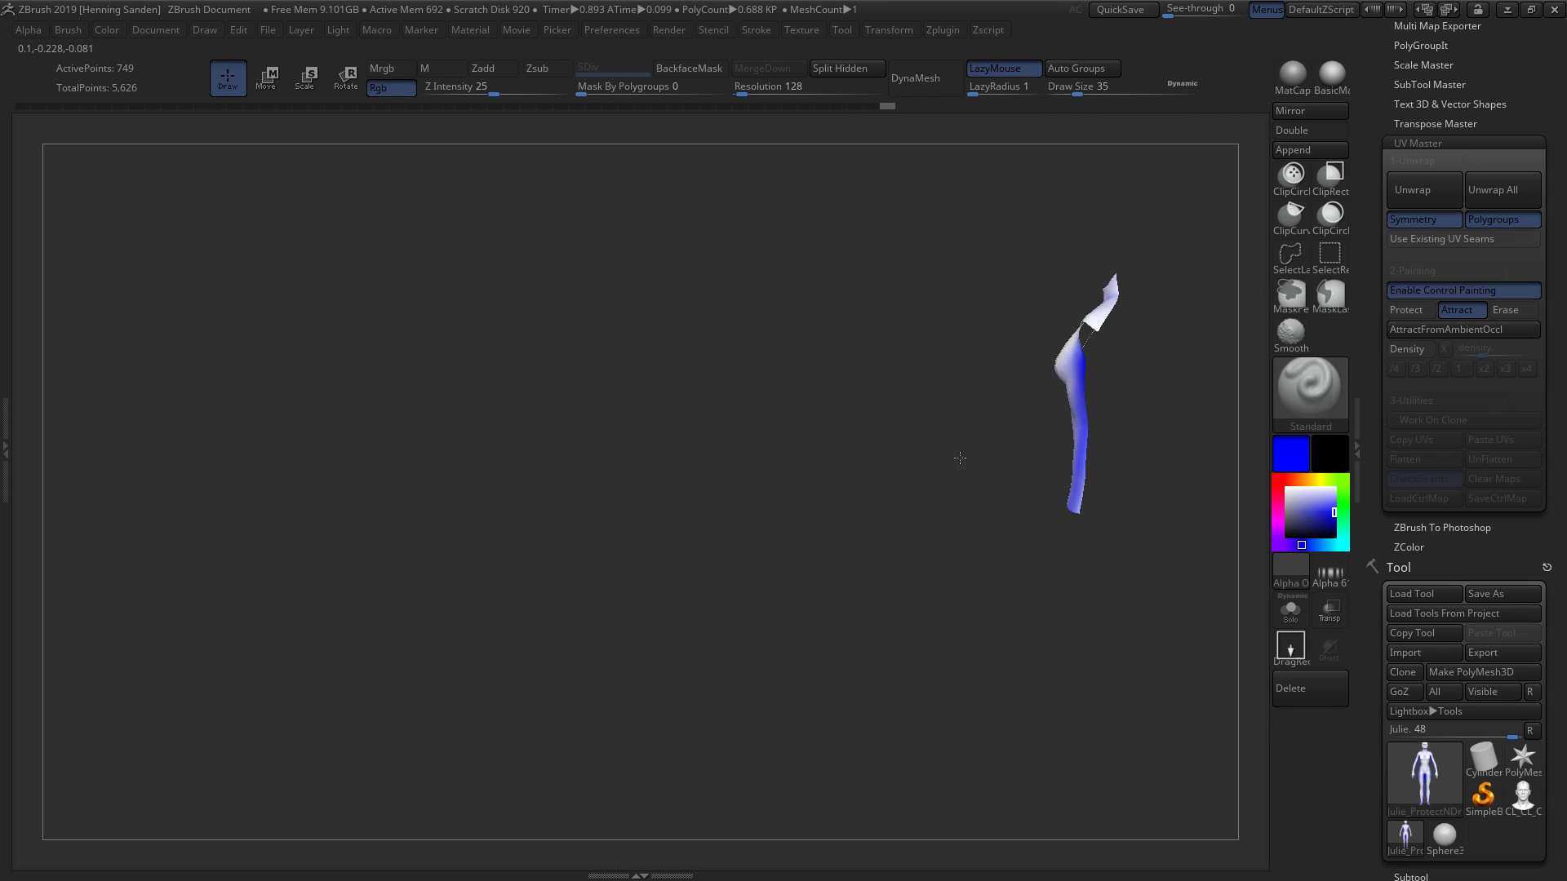
{"action": "left_click", "coordinate": [959, 457], "text": "ctrl+shift"}
{"action": "left_click_drag", "start_coordinate": [993, 458], "coordinate": [1100, 446]}
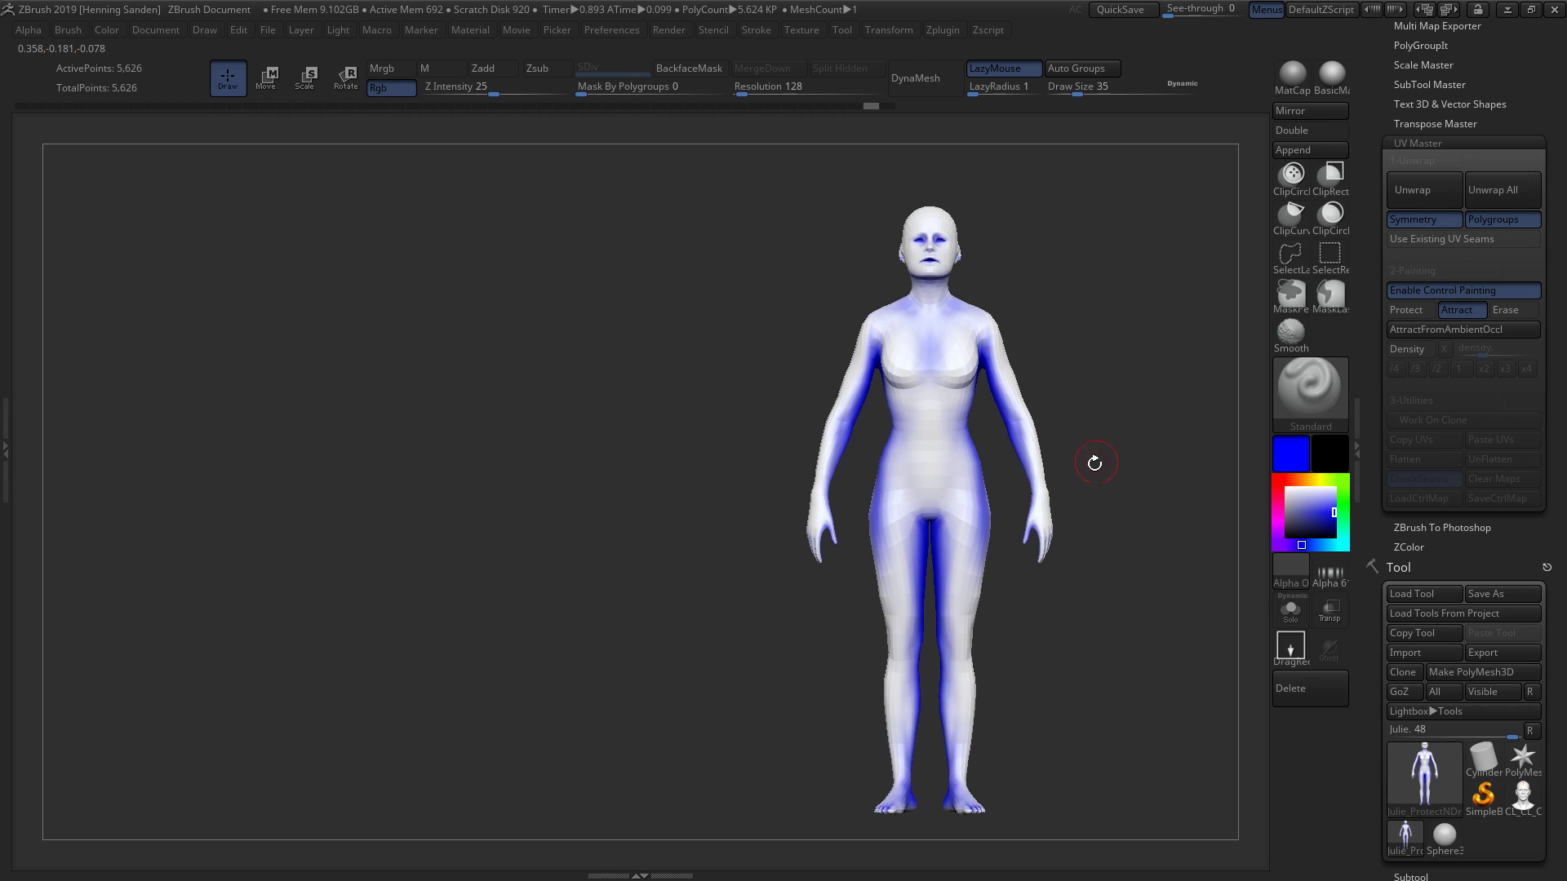
{"action": "left_click", "coordinate": [1038, 532], "text": "ctrl+shift"}
{"action": "left_click", "coordinate": [1090, 487], "text": "ctrl+shift"}
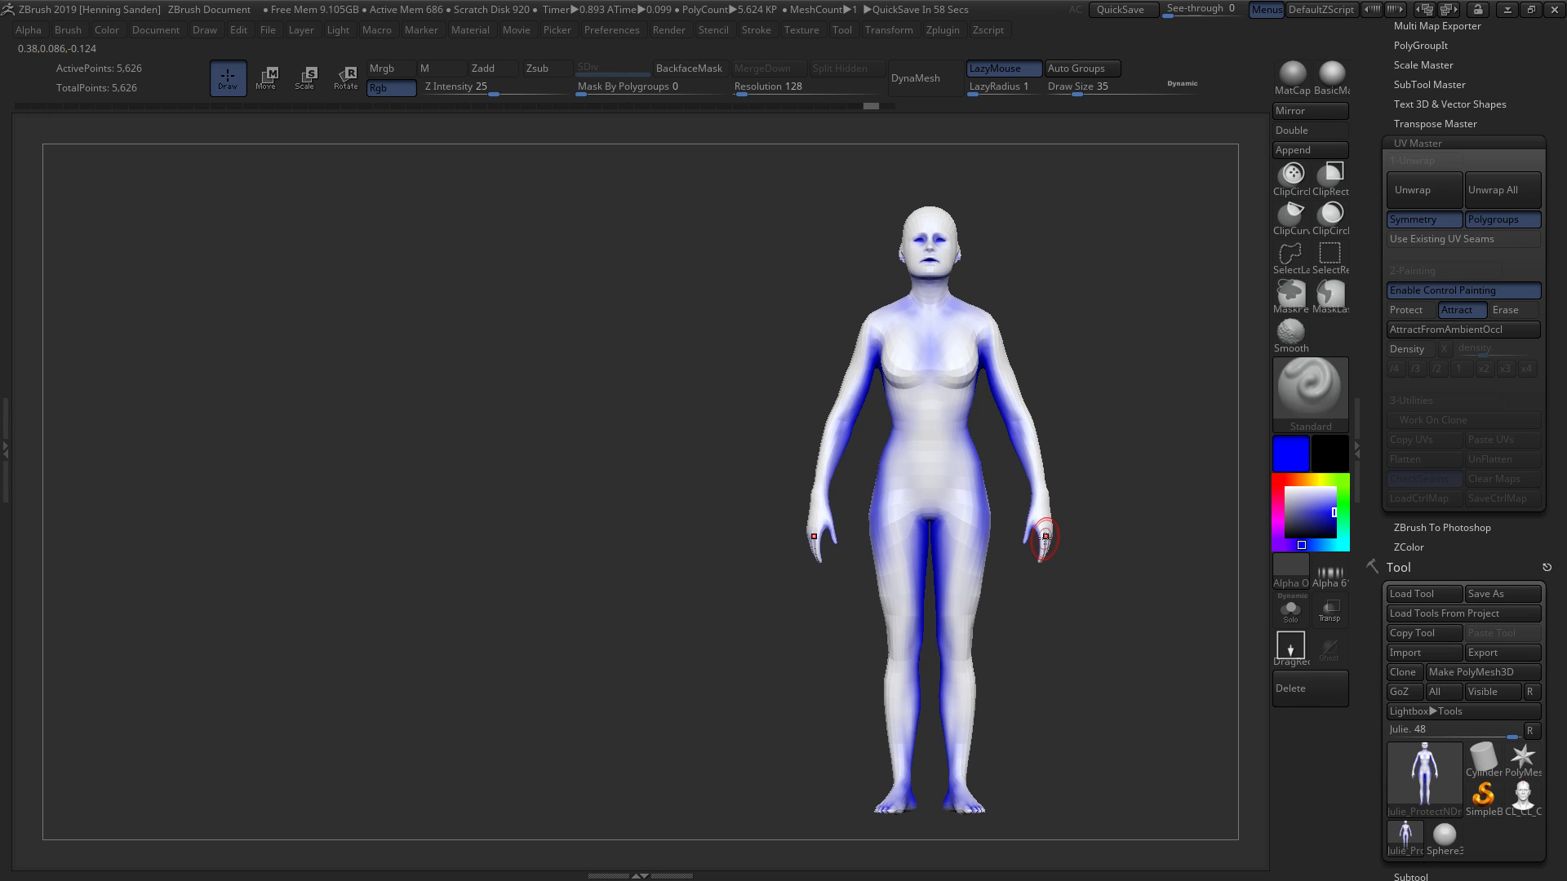
- Unwrap the Julie figure and inspect its UV seams with CheckSeams, reducing the draw size to 11
{"action": "left_click_drag", "start_coordinate": [1076, 405], "coordinate": [1015, 368], "text": "alt"}
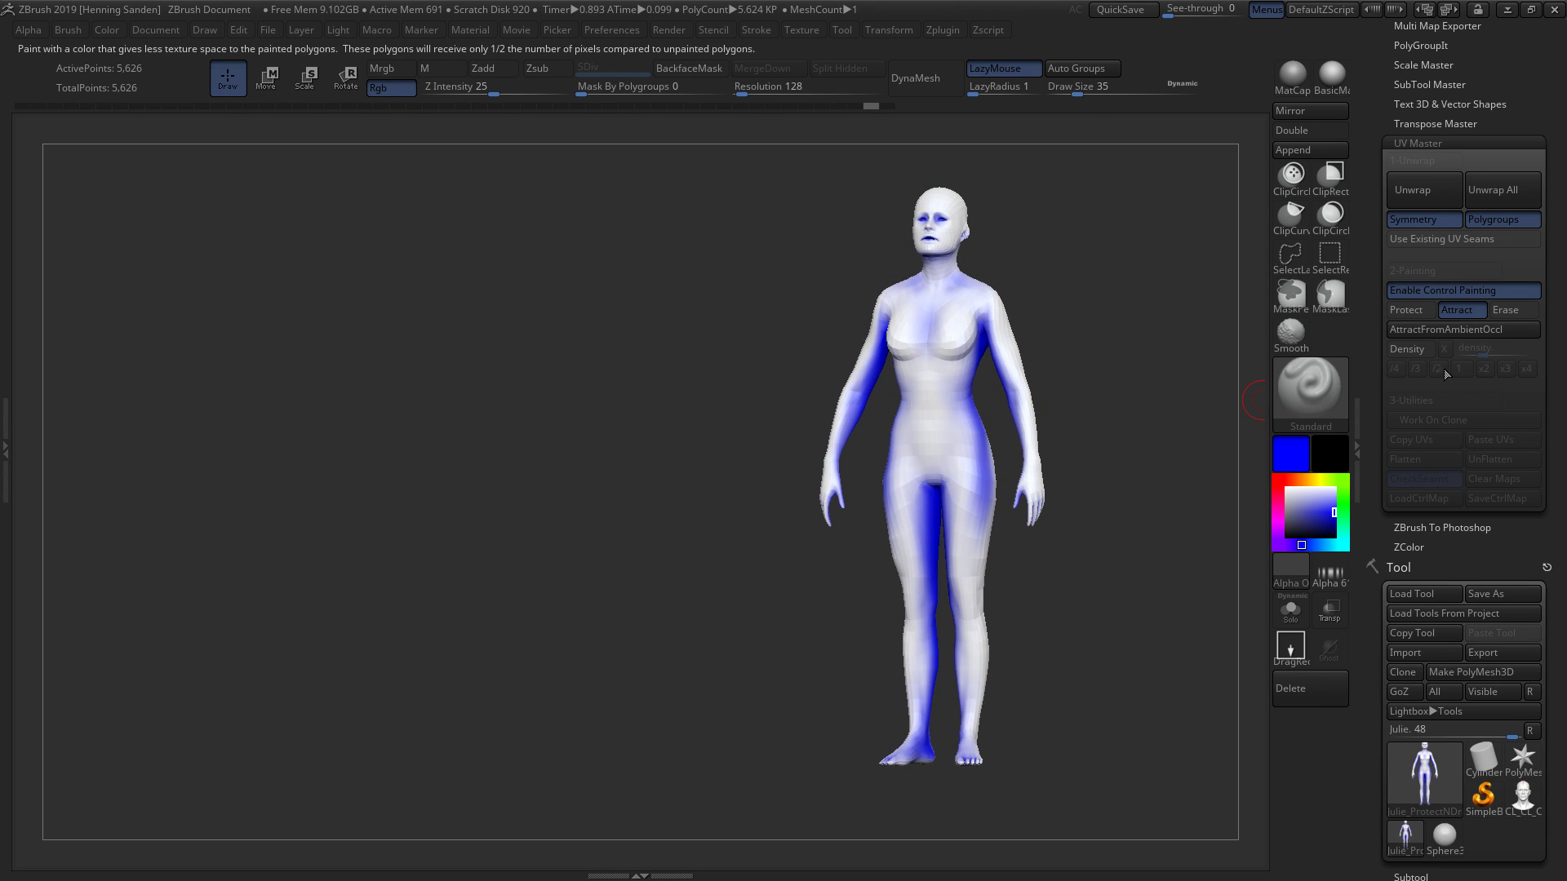
{"action": "left_click", "coordinate": [1428, 196]}
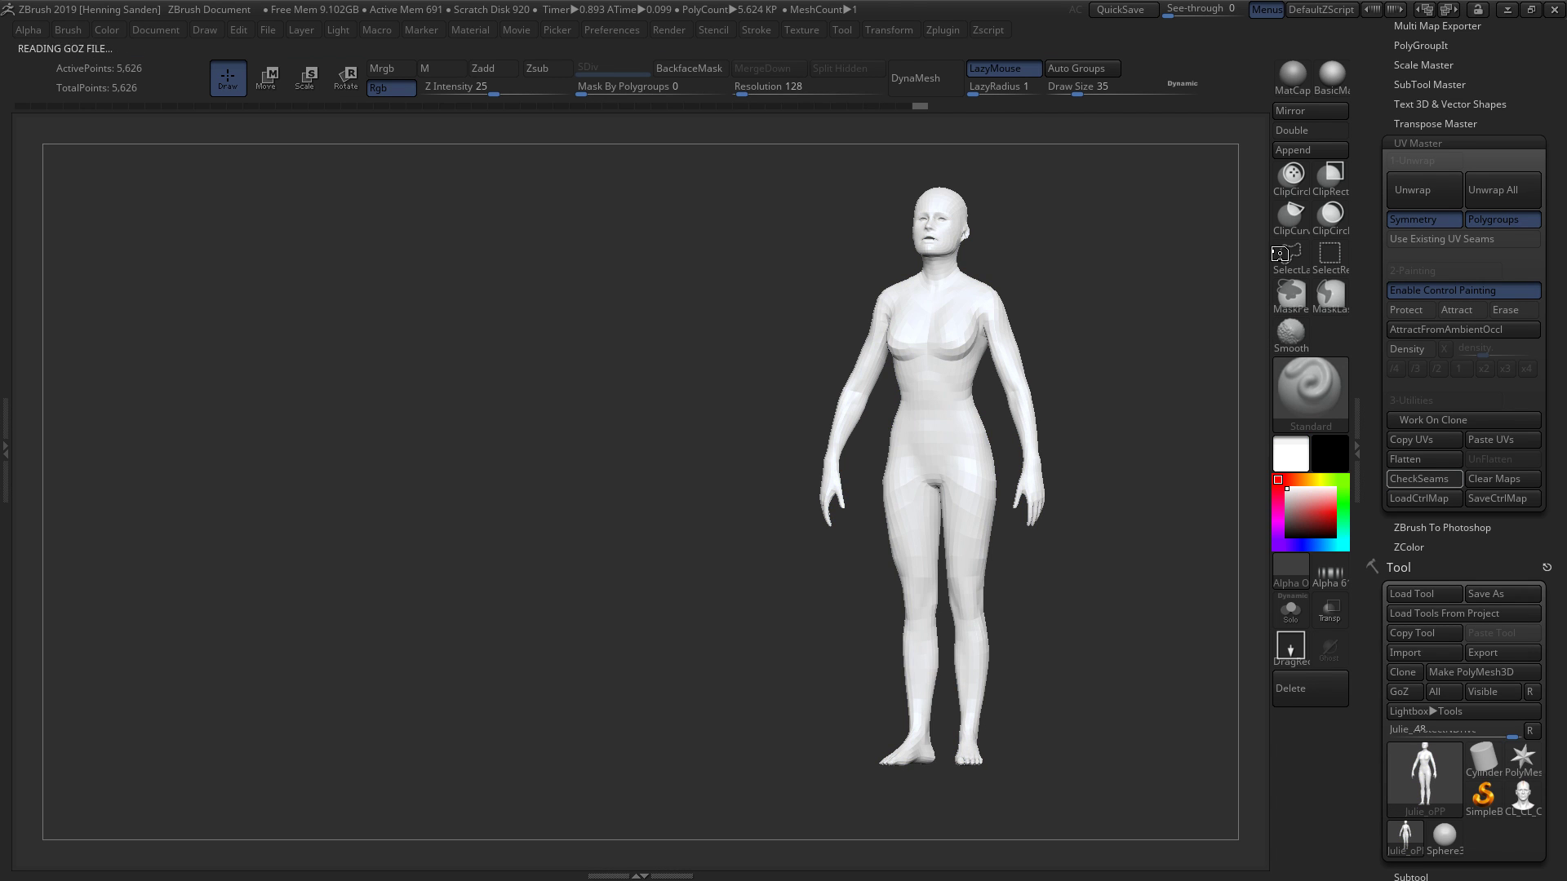
{"action": "left_click", "coordinate": [1172, 351]}
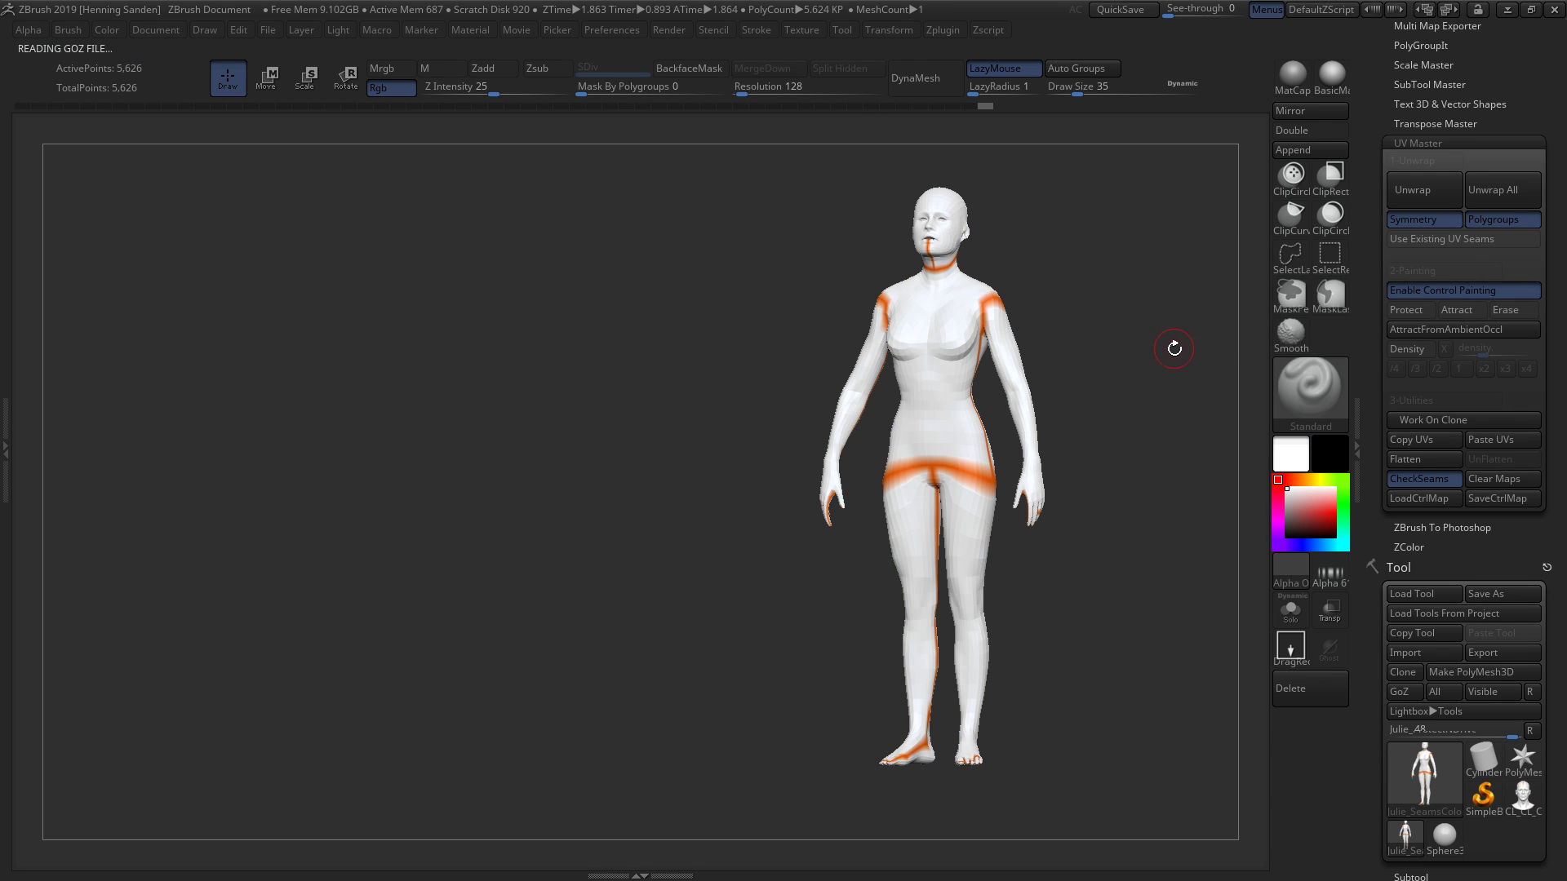
{"action": "mouse_move", "coordinate": [1131, 367]}
{"action": "left_mouse_down"}
{"action": "mouse_move", "coordinate": [1061, 392]}
{"action": "mouse_move", "coordinate": [1020, 326]}
{"action": "mouse_move", "coordinate": [1005, 254]}
{"action": "mouse_move", "coordinate": [1061, 457]}
{"action": "mouse_move", "coordinate": [1037, 461]}
{"action": "mouse_move", "coordinate": [1047, 535]}
{"action": "mouse_move", "coordinate": [1016, 312]}
{"action": "mouse_move", "coordinate": [1088, 479]}
{"action": "mouse_move", "coordinate": [1028, 566]}
{"action": "mouse_move", "coordinate": [1009, 540]}
{"action": "left_mouse_up"}
{"action": "key", "text": "s"}
{"action": "mouse_move", "coordinate": [1053, 522]}
{"action": "left_mouse_down"}
{"action": "mouse_move", "coordinate": [992, 481]}
{"action": "mouse_move", "coordinate": [913, 492]}
{"action": "mouse_move", "coordinate": [1056, 442]}
{"action": "mouse_move", "coordinate": [1090, 539]}
{"action": "left_mouse_up"}
{"action": "key", "text": "f"}
{"action": "left_click_drag", "start_coordinate": [996, 493], "coordinate": [1106, 560]}
- Flatten the figure to inspect the body and hand UV islands, and unflatten it to review the seams on the model
{"action": "left_click", "coordinate": [1405, 458]}
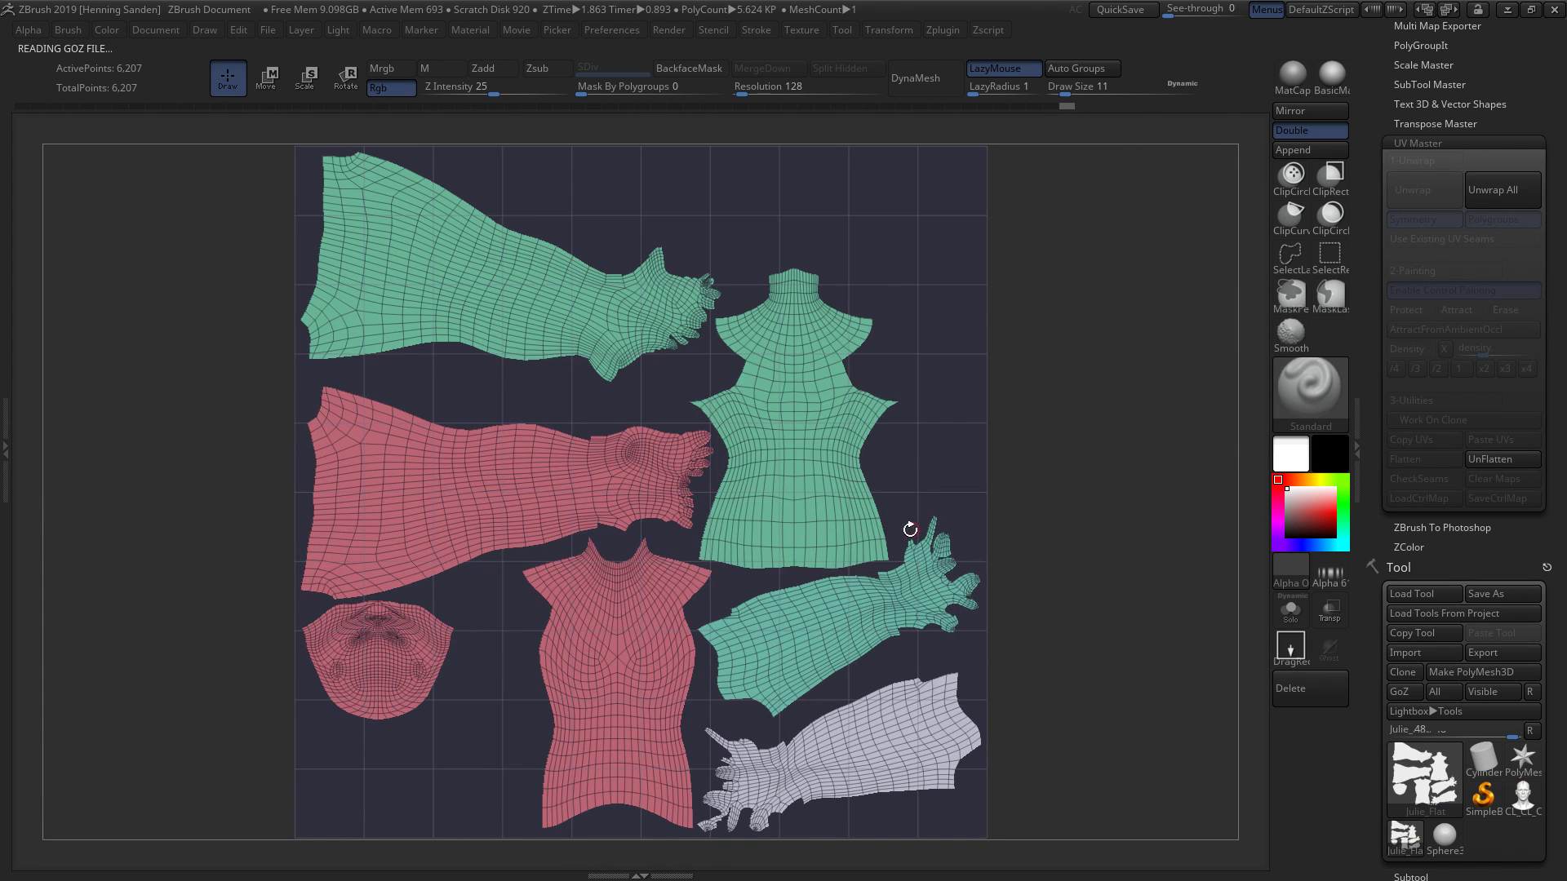
{"action": "left_click_drag", "start_coordinate": [834, 564], "coordinate": [957, 585], "text": "alt"}
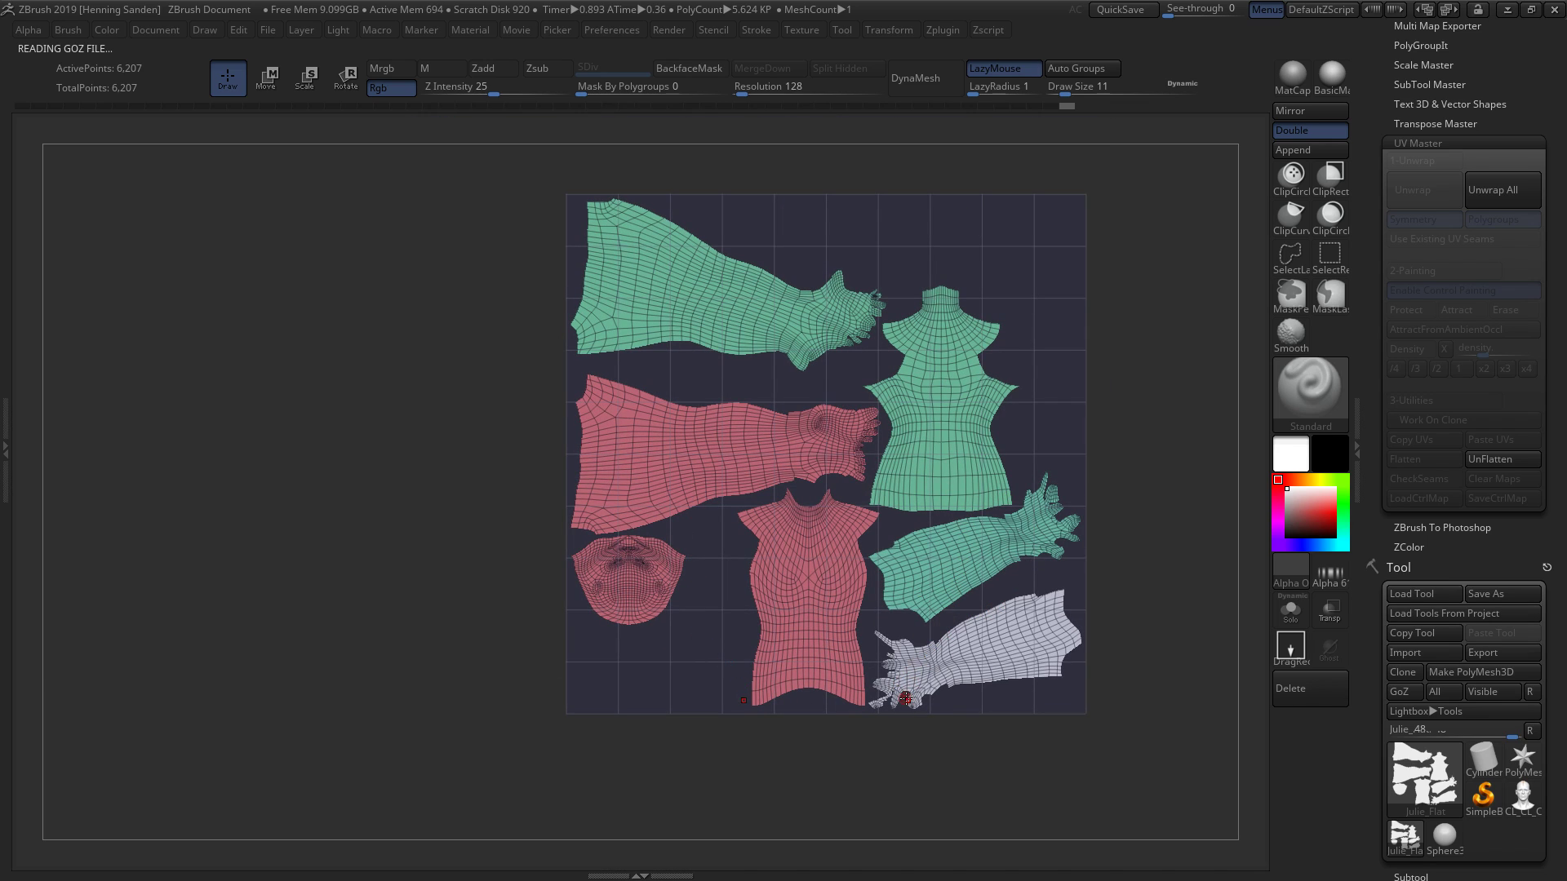
{"action": "left_click_drag", "start_coordinate": [906, 698], "coordinate": [916, 651], "text": "alt"}
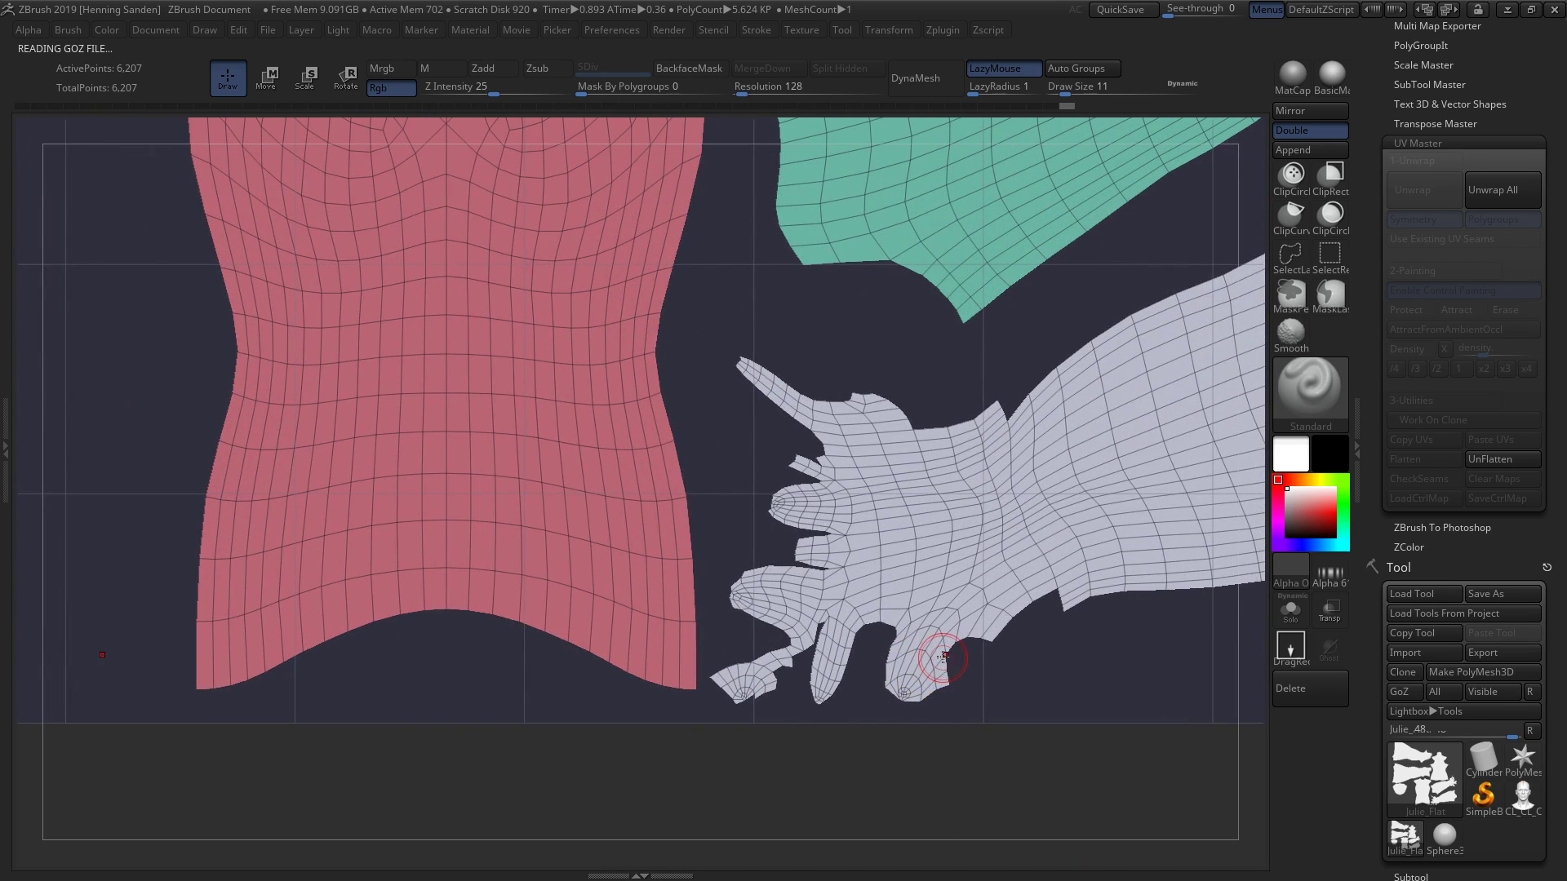
{"action": "right_click_drag", "start_coordinate": [983, 635], "coordinate": [881, 530], "text": "alt"}
{"action": "left_click_drag", "start_coordinate": [1015, 490], "coordinate": [1009, 539], "text": "alt"}
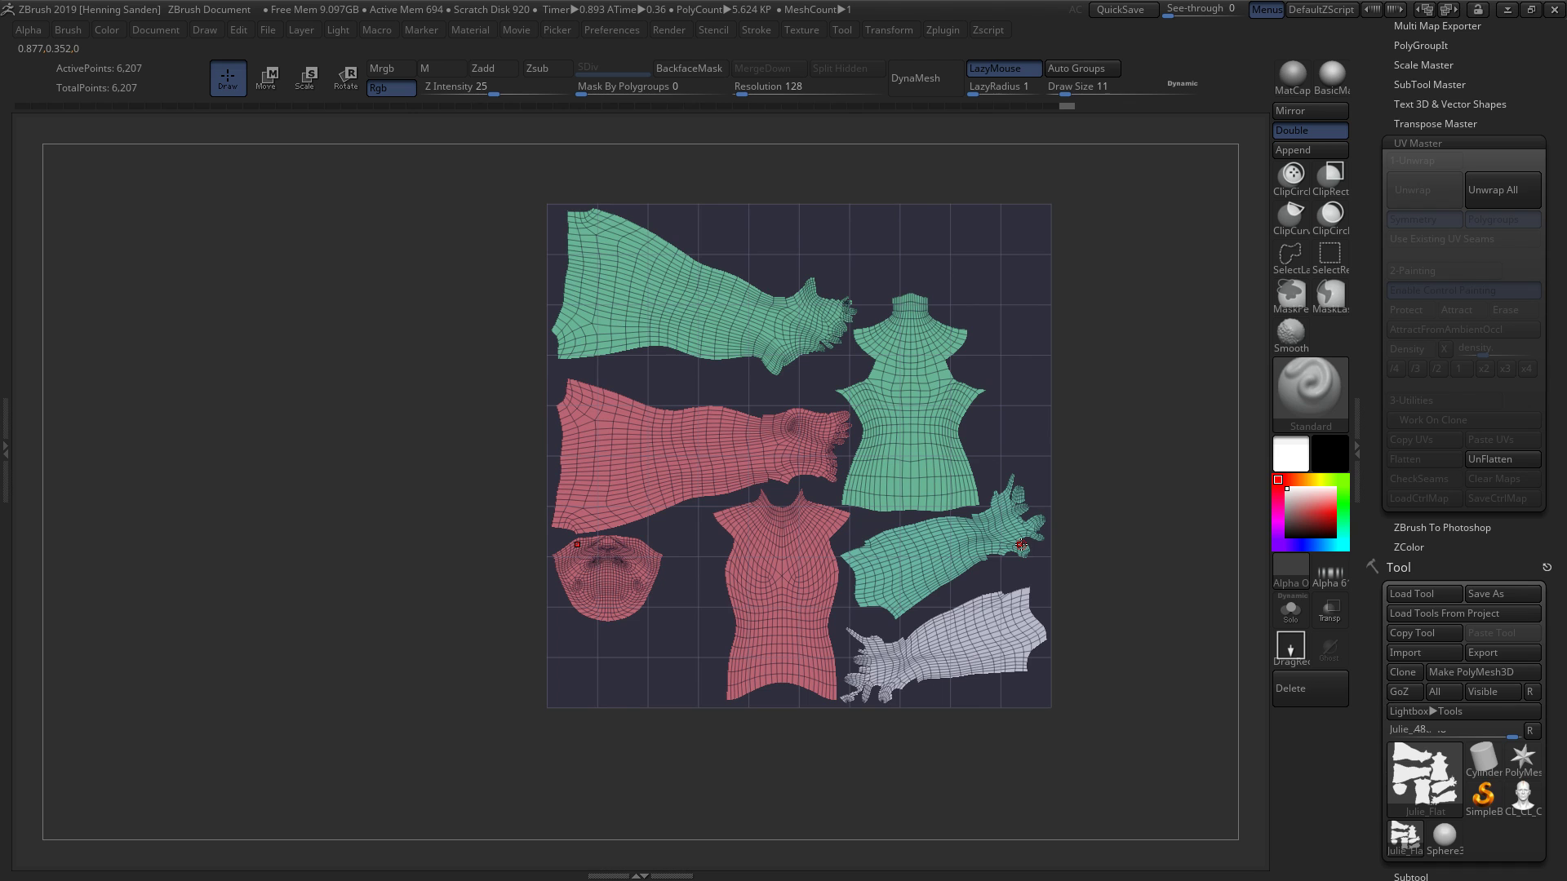
{"action": "right_click_drag", "start_coordinate": [1021, 542], "coordinate": [1004, 616], "text": "alt"}
{"action": "left_click", "coordinate": [1503, 458]}
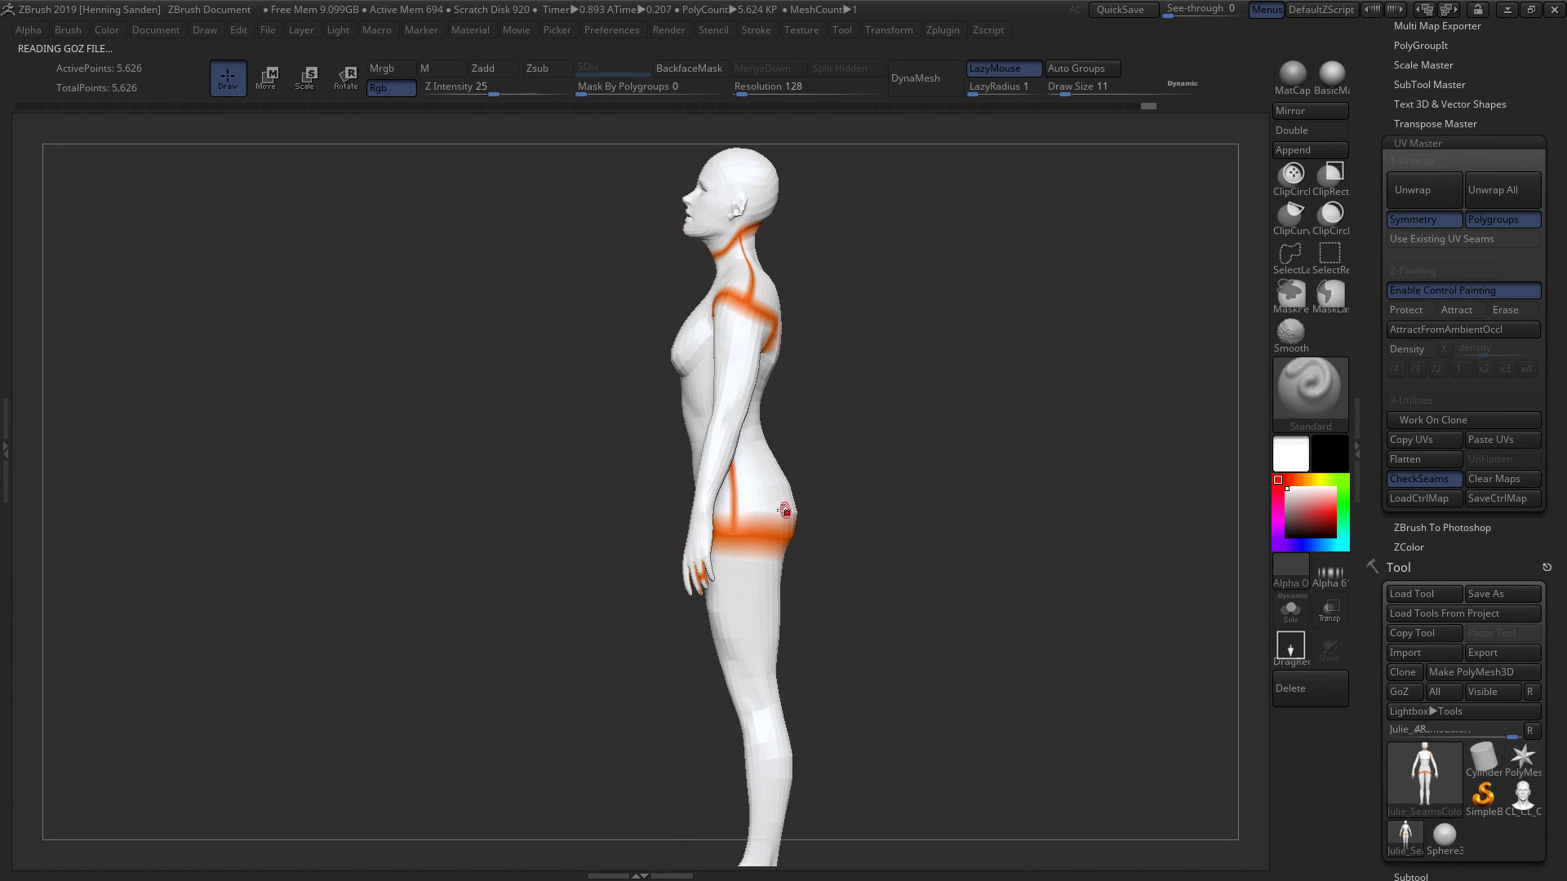
{"action": "left_click_drag", "start_coordinate": [814, 446], "coordinate": [820, 535]}
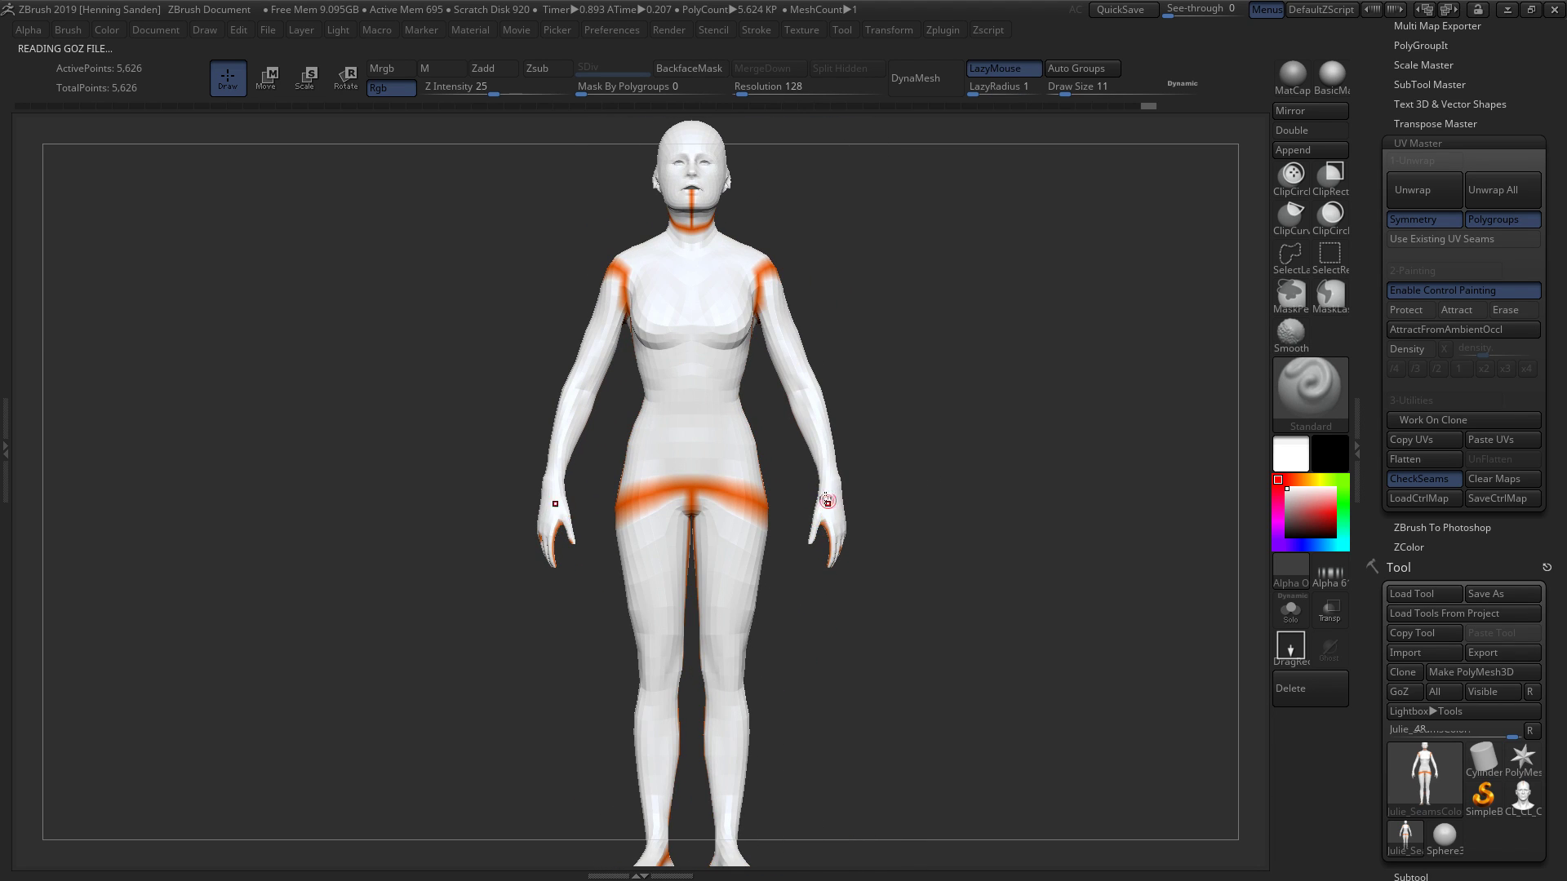
- Flatten the figure again to examine the arrangement of its UV islands, and unflatten it to check the seams from front and back
{"action": "left_click_drag", "start_coordinate": [735, 487], "coordinate": [832, 453]}
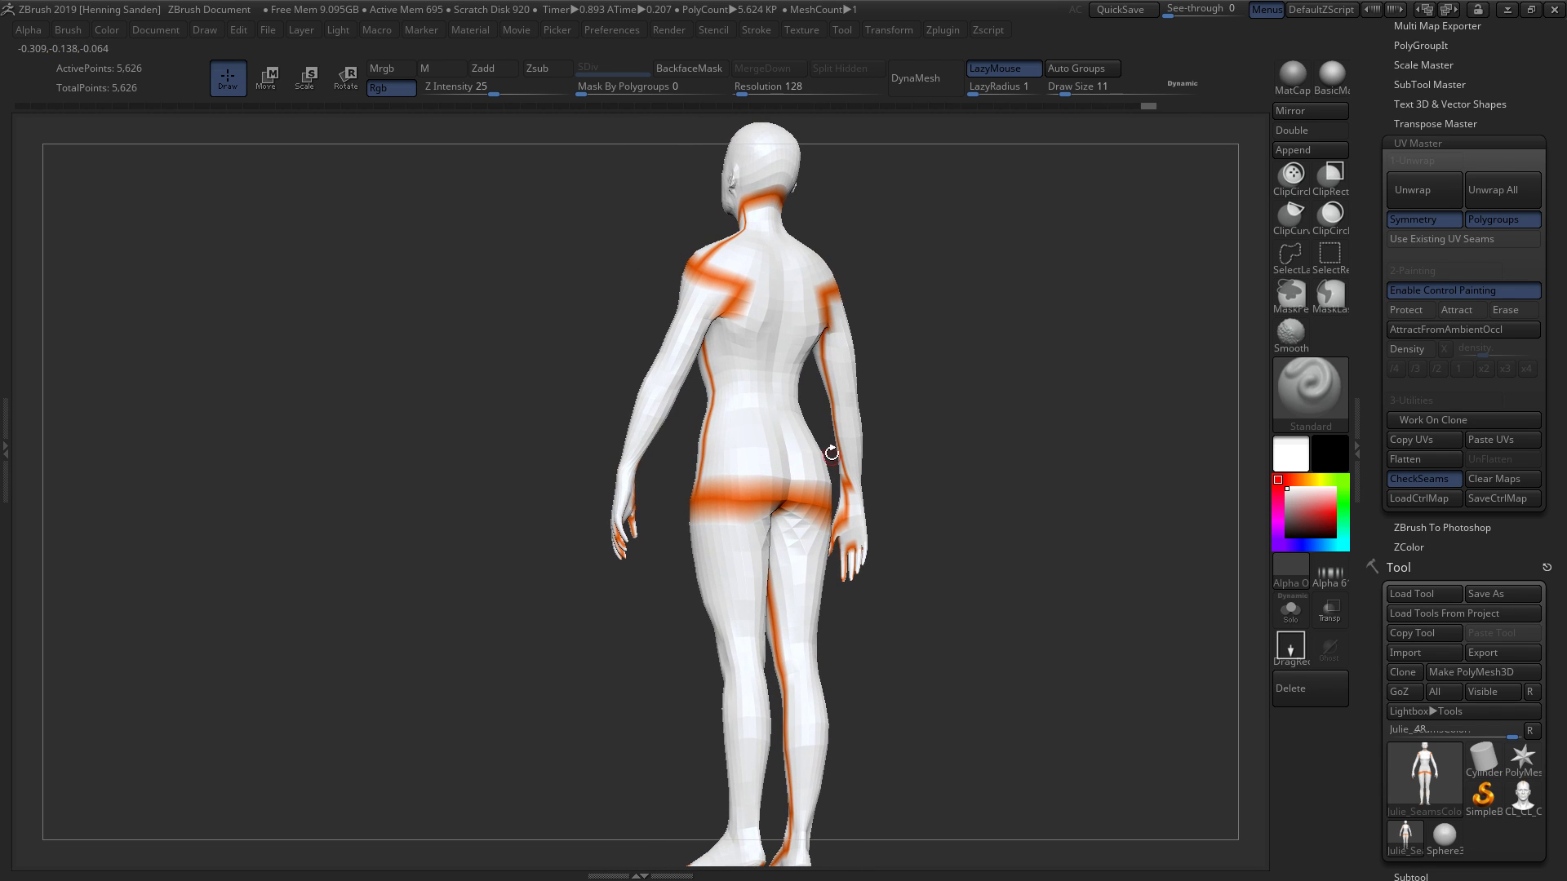
{"action": "left_click", "coordinate": [1425, 461]}
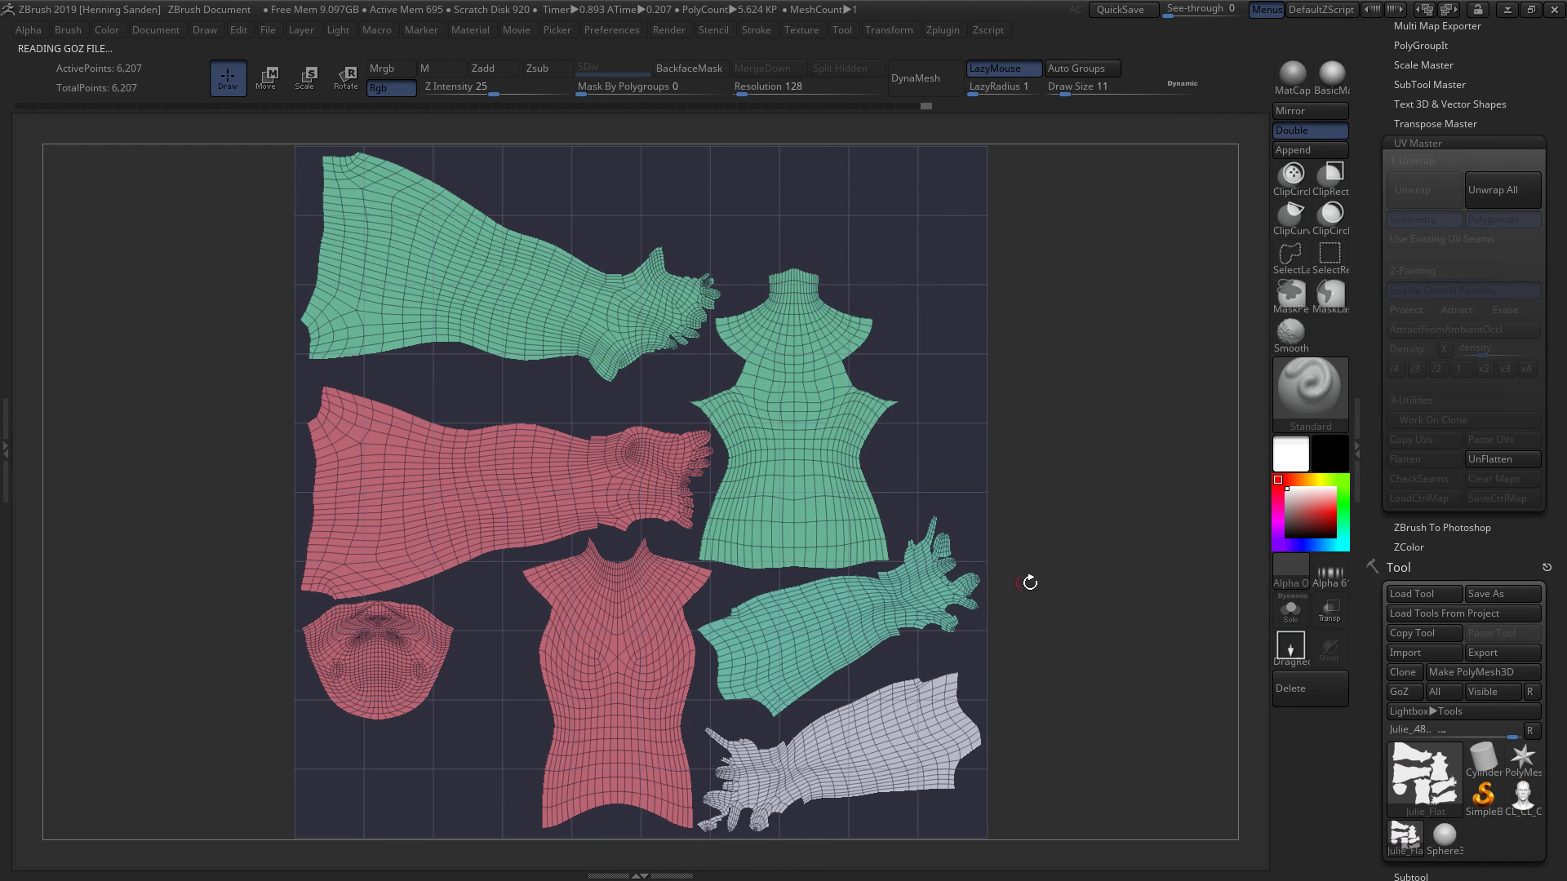
{"action": "right_click_drag", "start_coordinate": [872, 735], "coordinate": [1016, 540], "text": "alt"}
{"action": "mouse_move", "coordinate": [1015, 540]}
{"action": "right_mouse_down", "text": "alt"}
{"action": "mouse_move", "coordinate": [979, 576]}
{"action": "mouse_move", "coordinate": [963, 426]}
{"action": "mouse_move", "coordinate": [816, 667]}
{"action": "right_mouse_up", "text": "alt"}
{"action": "right_click_drag", "start_coordinate": [871, 319], "coordinate": [979, 865], "text": "alt"}
{"action": "right_click_drag", "start_coordinate": [819, 581], "coordinate": [822, 820], "text": "ctrl"}
{"action": "mouse_move", "coordinate": [822, 820]}
{"action": "right_mouse_down", "text": "alt"}
{"action": "mouse_move", "coordinate": [889, 560]}
{"action": "mouse_move", "coordinate": [922, 646]}
{"action": "mouse_move", "coordinate": [825, 448]}
{"action": "mouse_move", "coordinate": [822, 343]}
{"action": "right_mouse_up", "text": "alt"}
{"action": "right_click_drag", "start_coordinate": [840, 588], "coordinate": [843, 482], "text": "ctrl"}
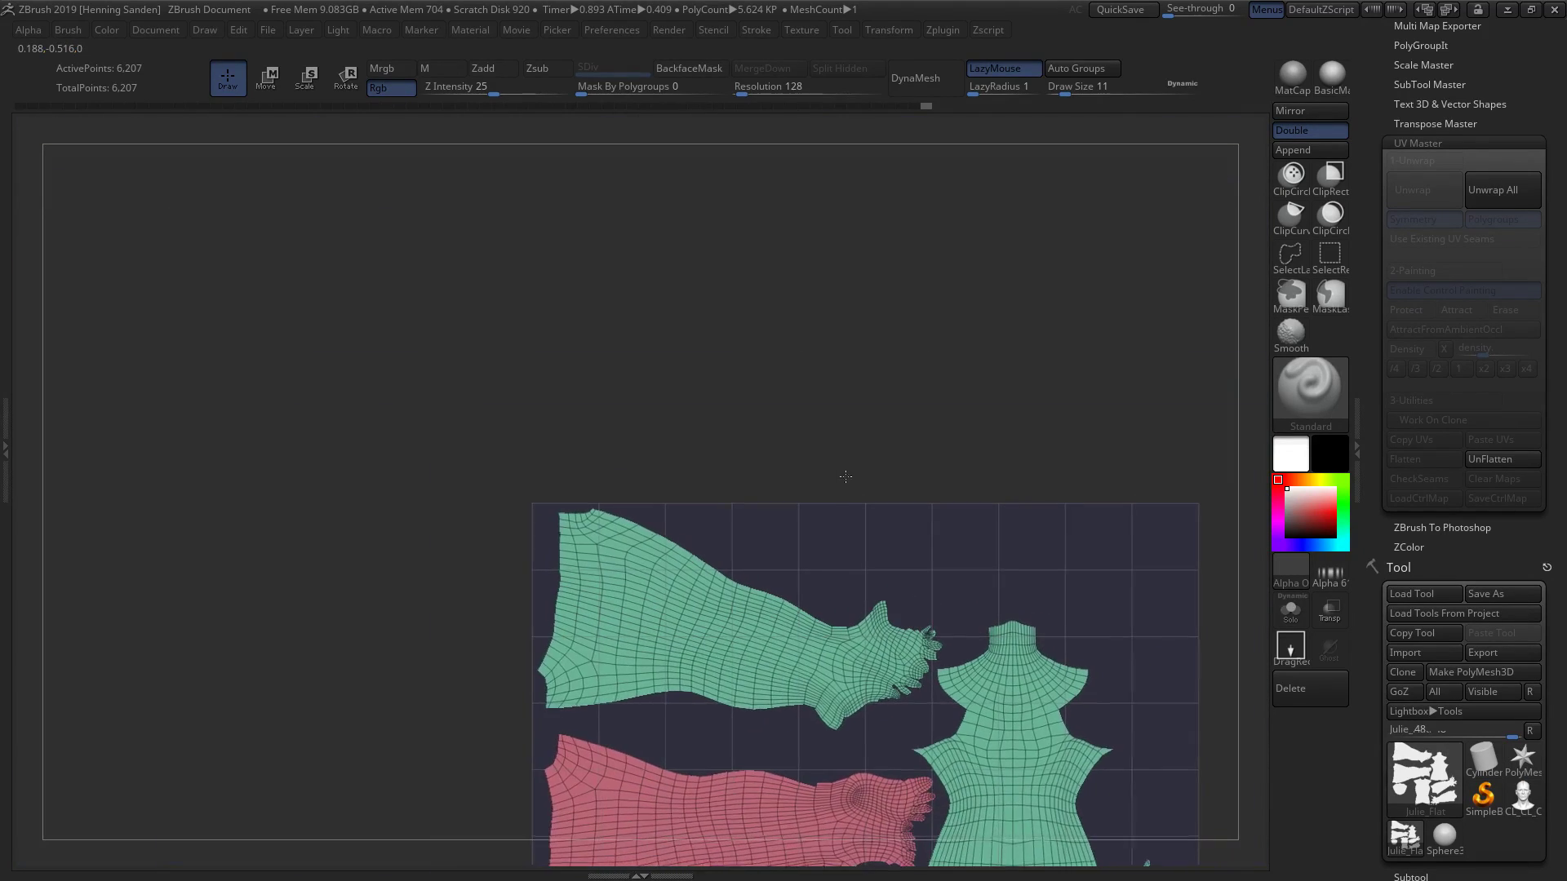
{"action": "right_click_drag", "start_coordinate": [1091, 584], "coordinate": [1085, 409], "text": "alt"}
{"action": "left_click", "coordinate": [1502, 459]}
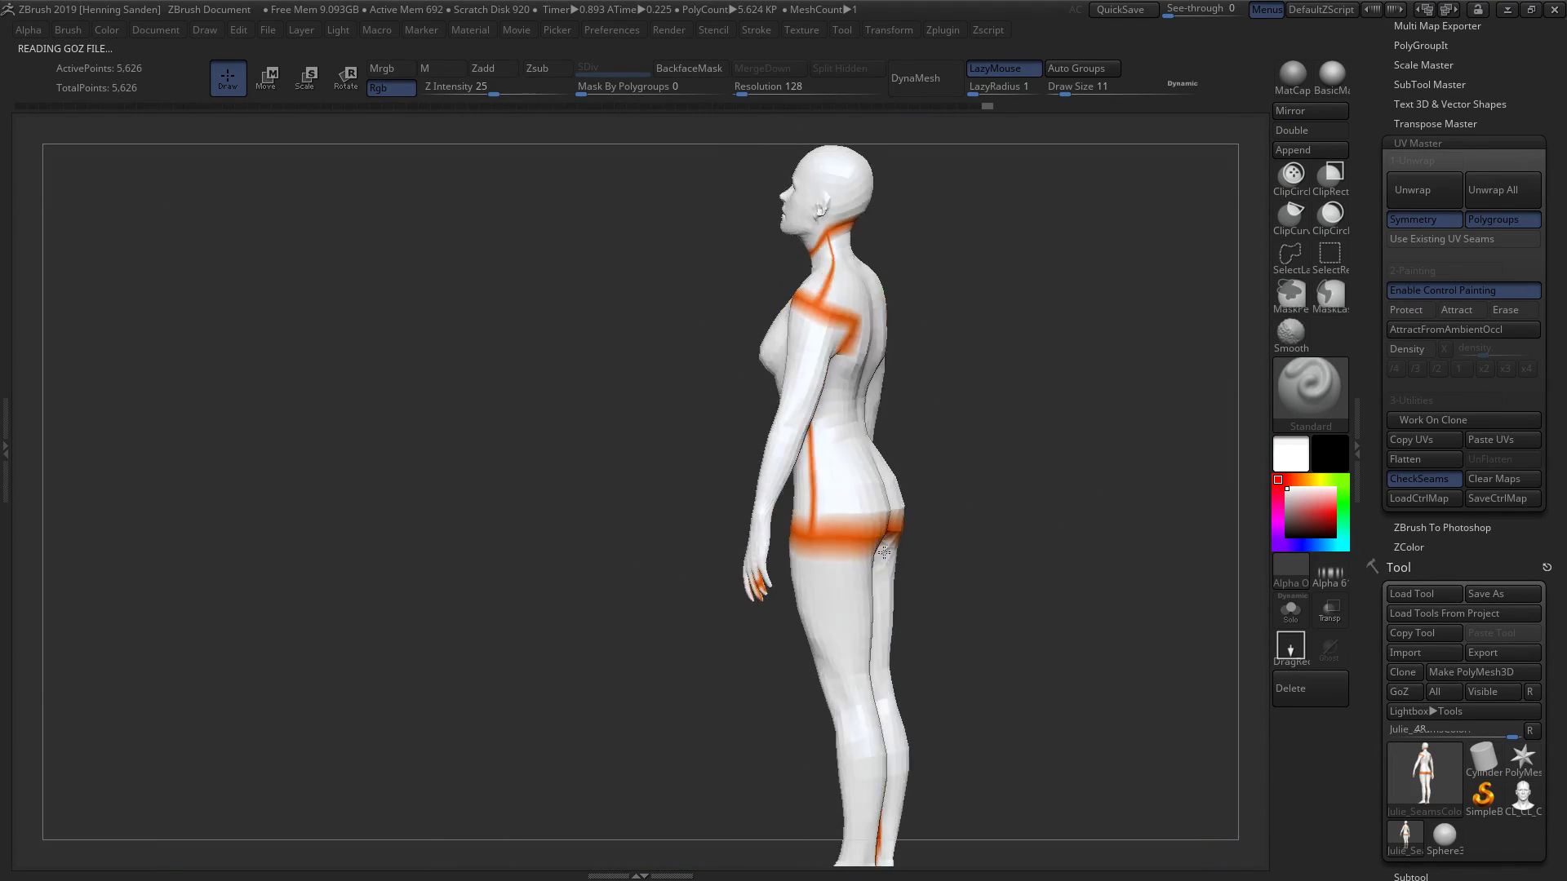
{"action": "right_click_drag", "start_coordinate": [961, 538], "coordinate": [933, 451], "text": "alt"}
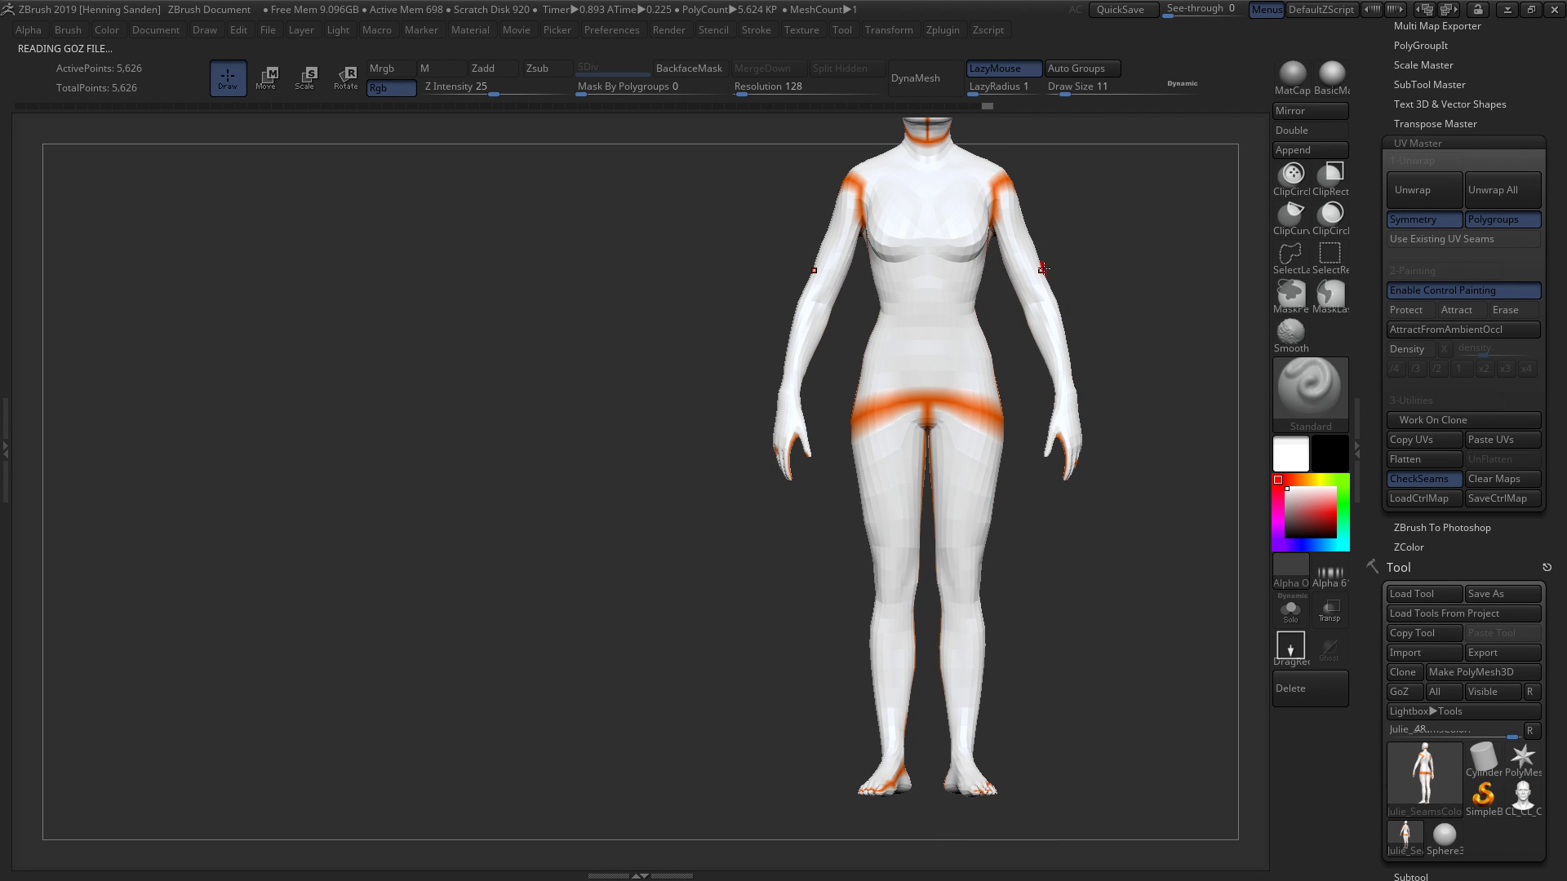
{"action": "right_click_drag", "start_coordinate": [1033, 454], "coordinate": [945, 454], "text": "alt"}
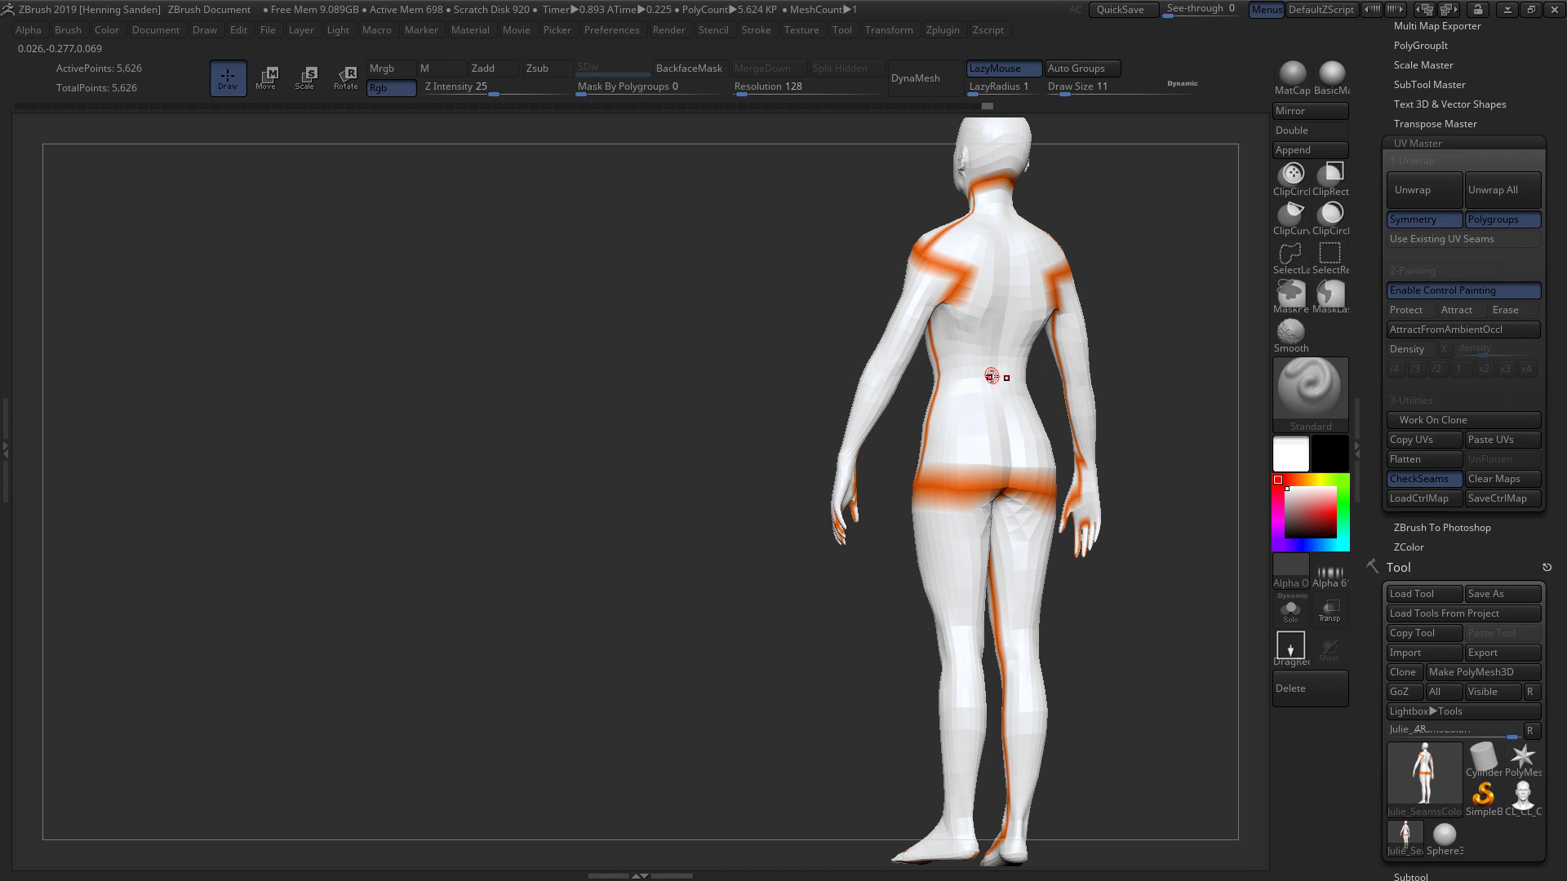
{"action": "right_click_drag", "start_coordinate": [993, 377], "coordinate": [977, 495]}
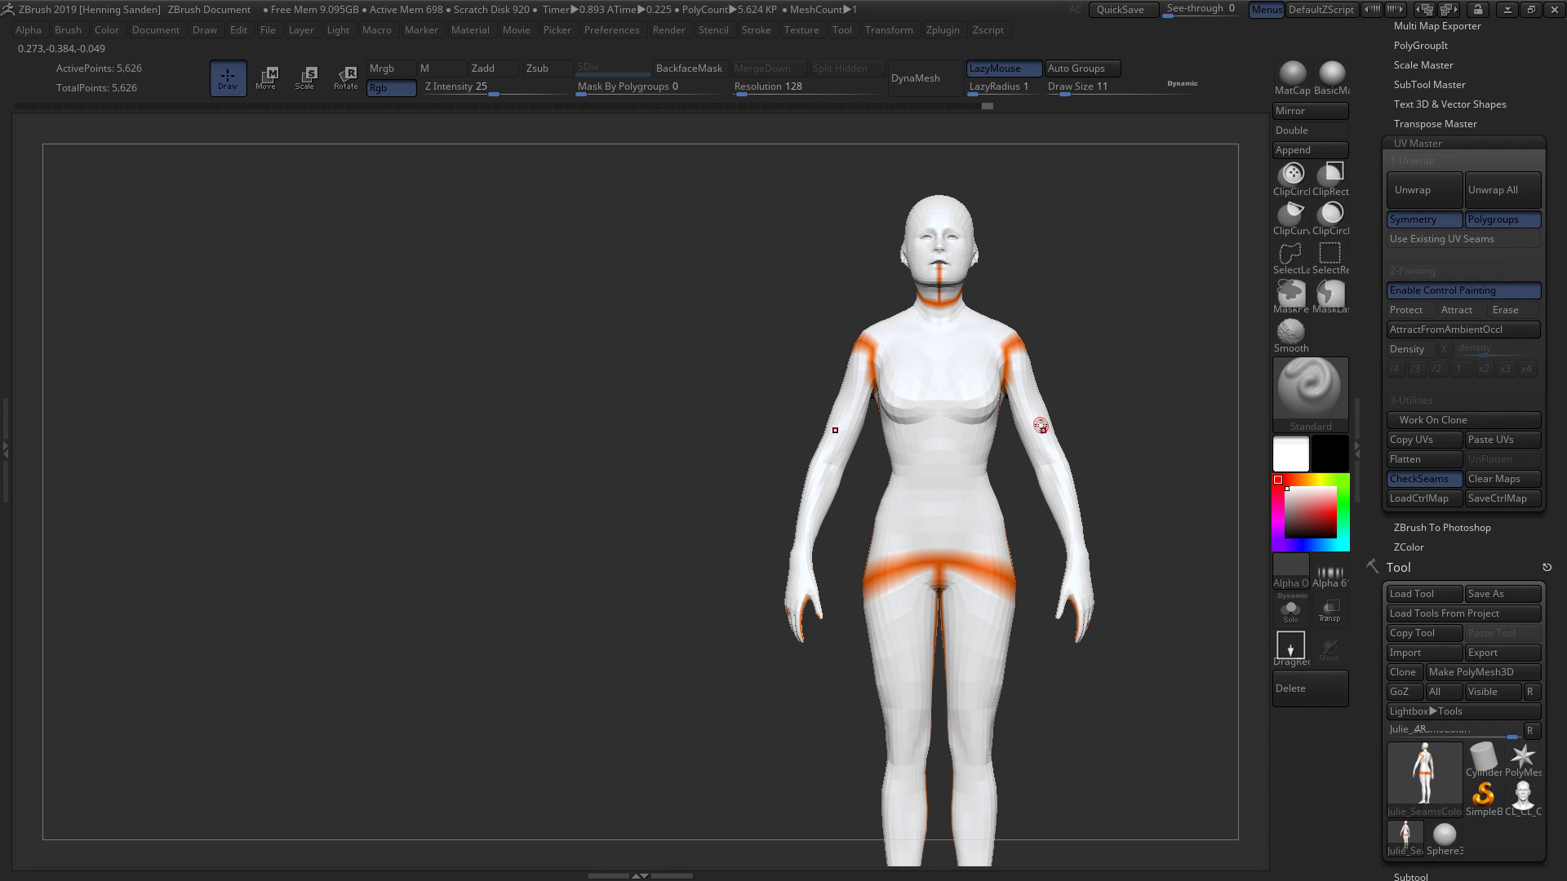
{"action": "right_click_drag", "start_coordinate": [1033, 427], "coordinate": [914, 463]}
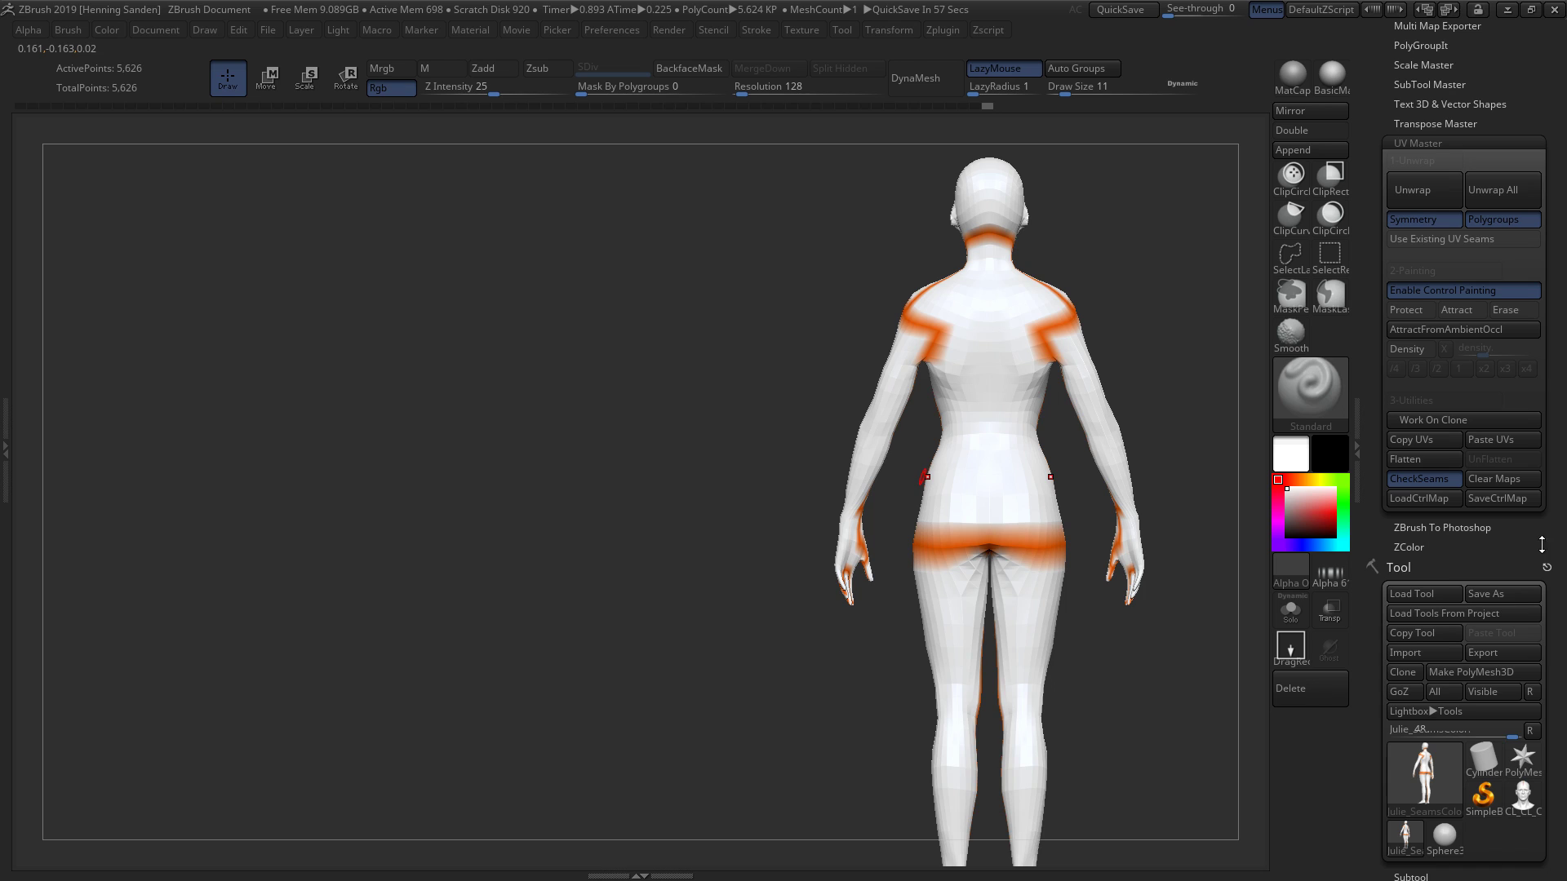
- Open the tool's UV Map settings and show the Create options for alternative UV mapping methods
{"action": "left_click_drag", "start_coordinate": [1486, 553], "coordinate": [1425, 365]}
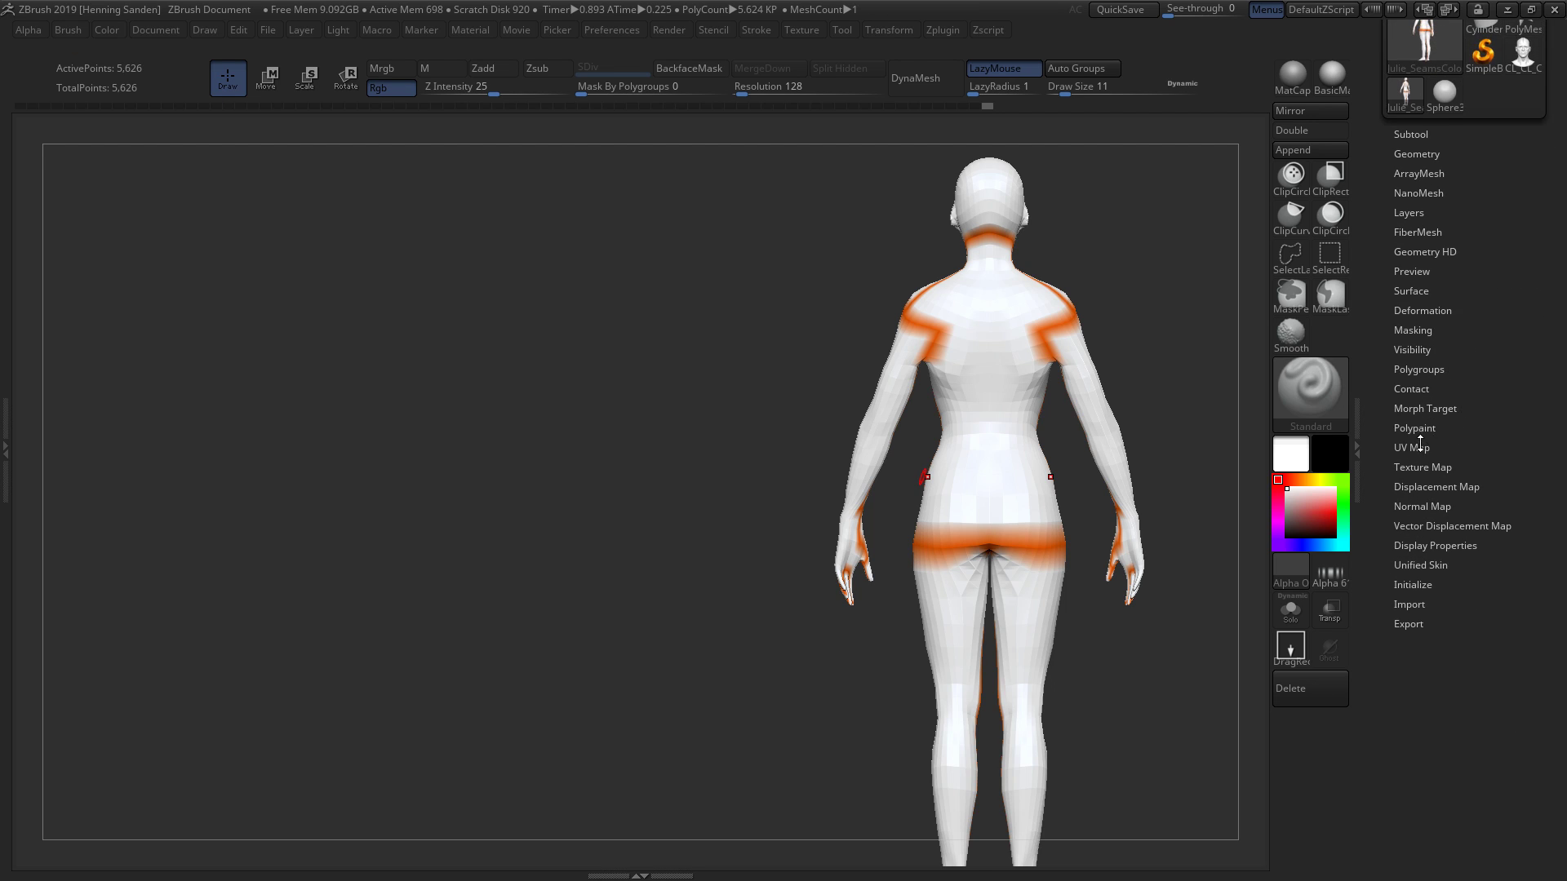
{"action": "left_click", "coordinate": [1412, 447]}
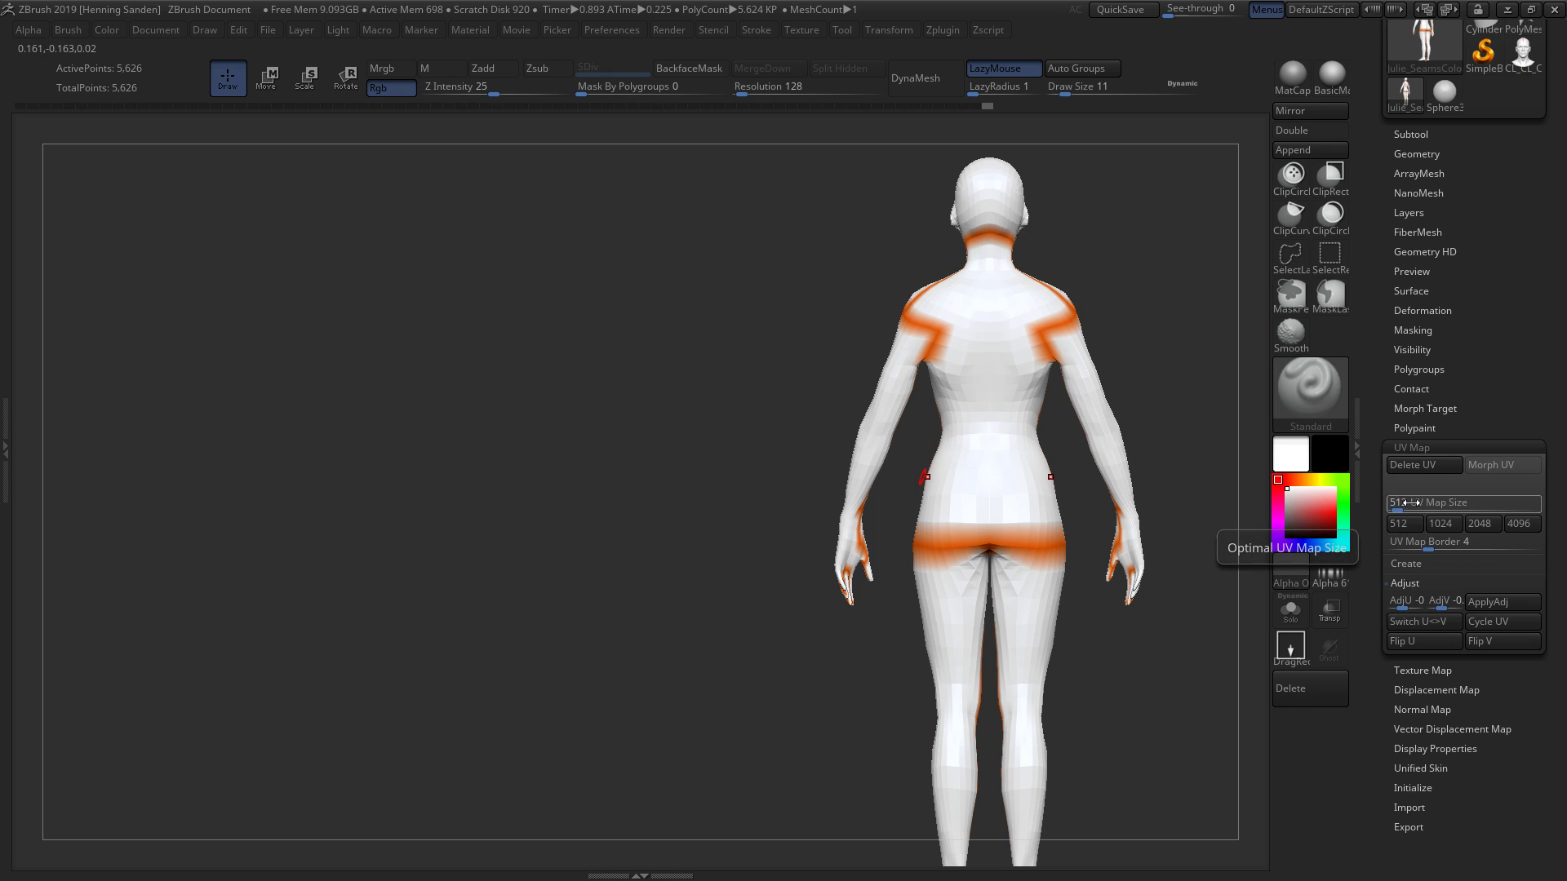
{"action": "left_click_drag", "start_coordinate": [1373, 537], "coordinate": [1373, 525]}
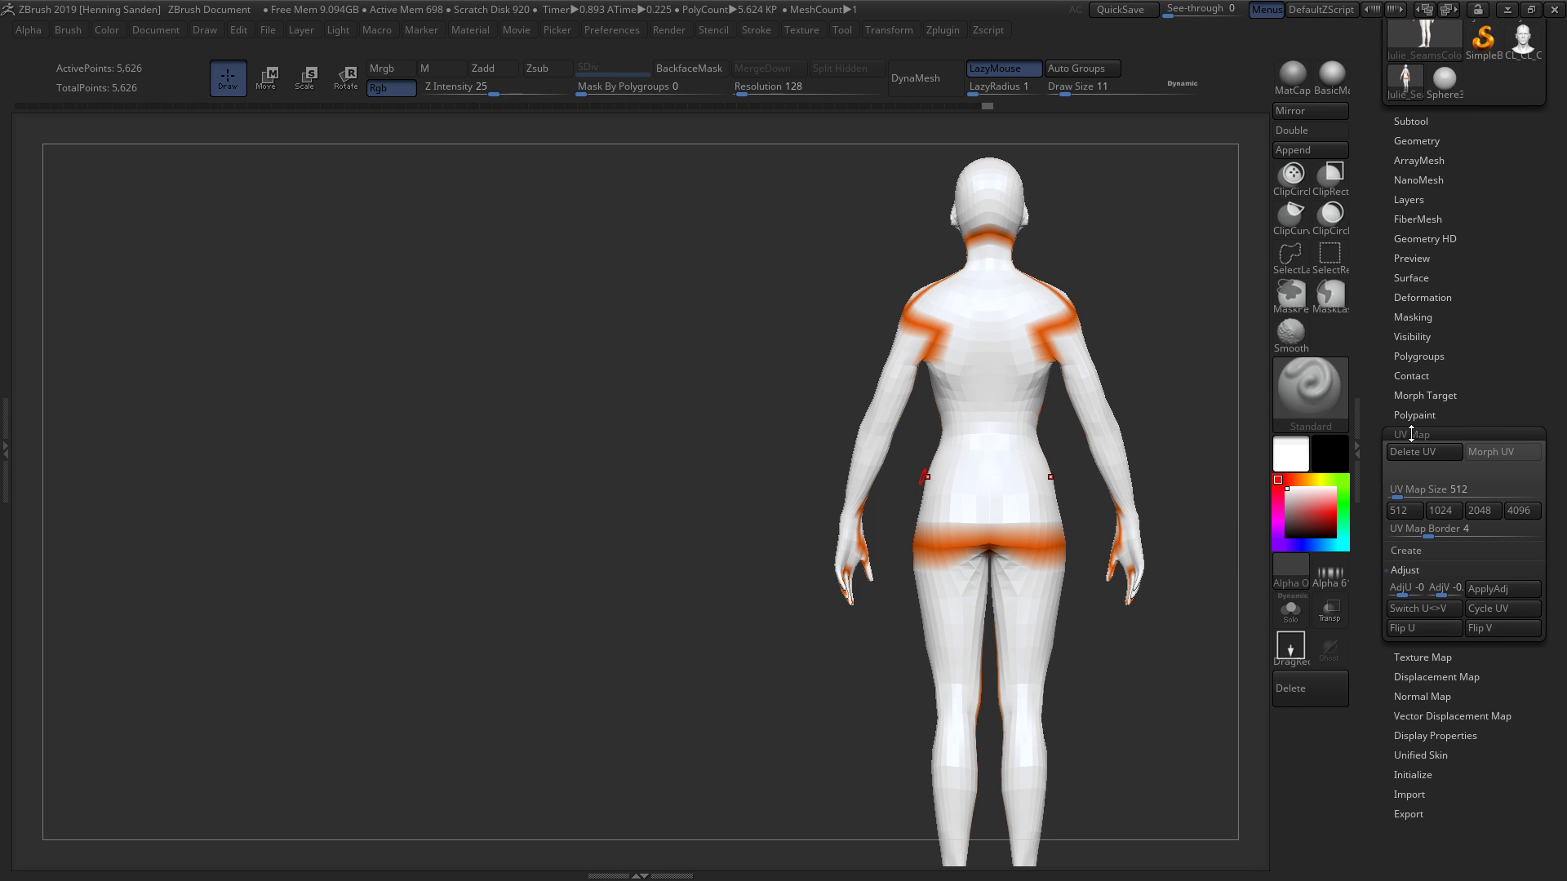
{"action": "left_click", "coordinate": [1406, 551]}
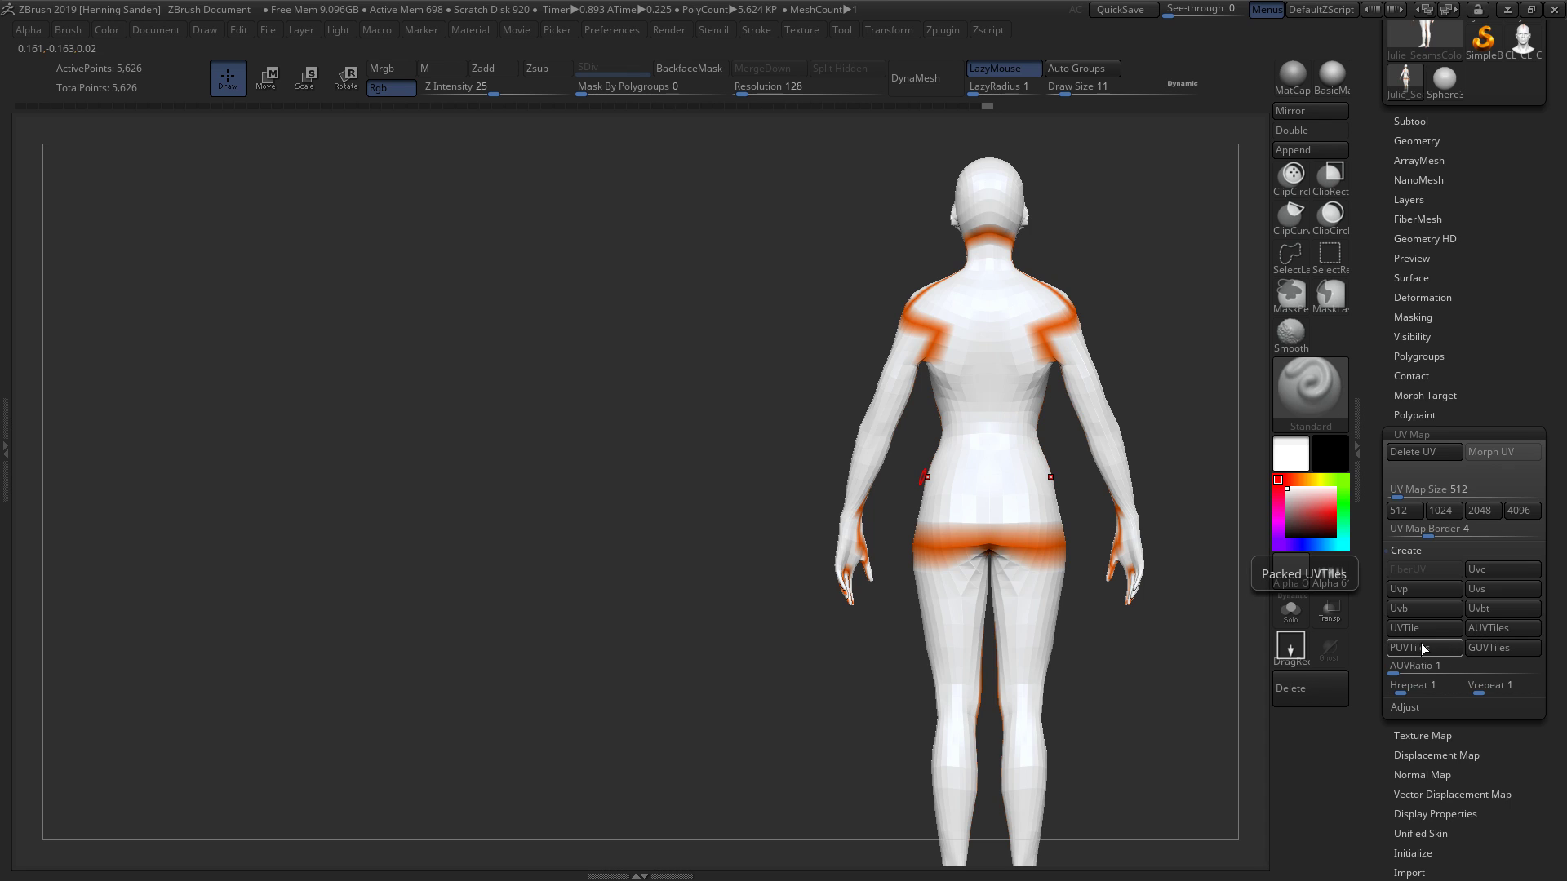
{"action": "left_click_drag", "start_coordinate": [1147, 482], "coordinate": [1040, 537]}
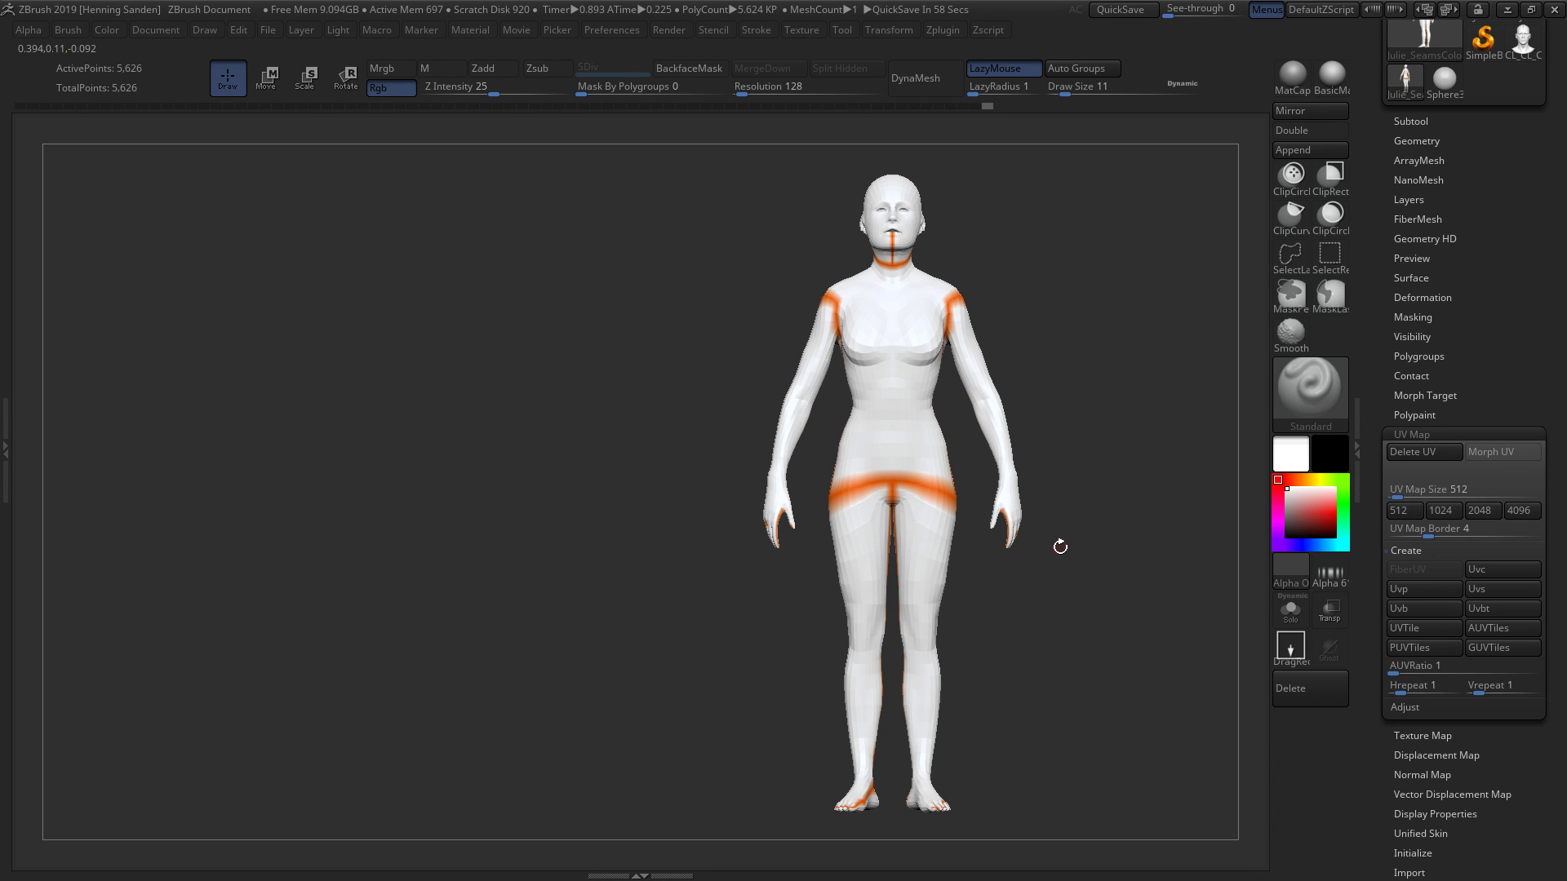
{"action": "left_click_drag", "start_coordinate": [1016, 430], "coordinate": [863, 371]}
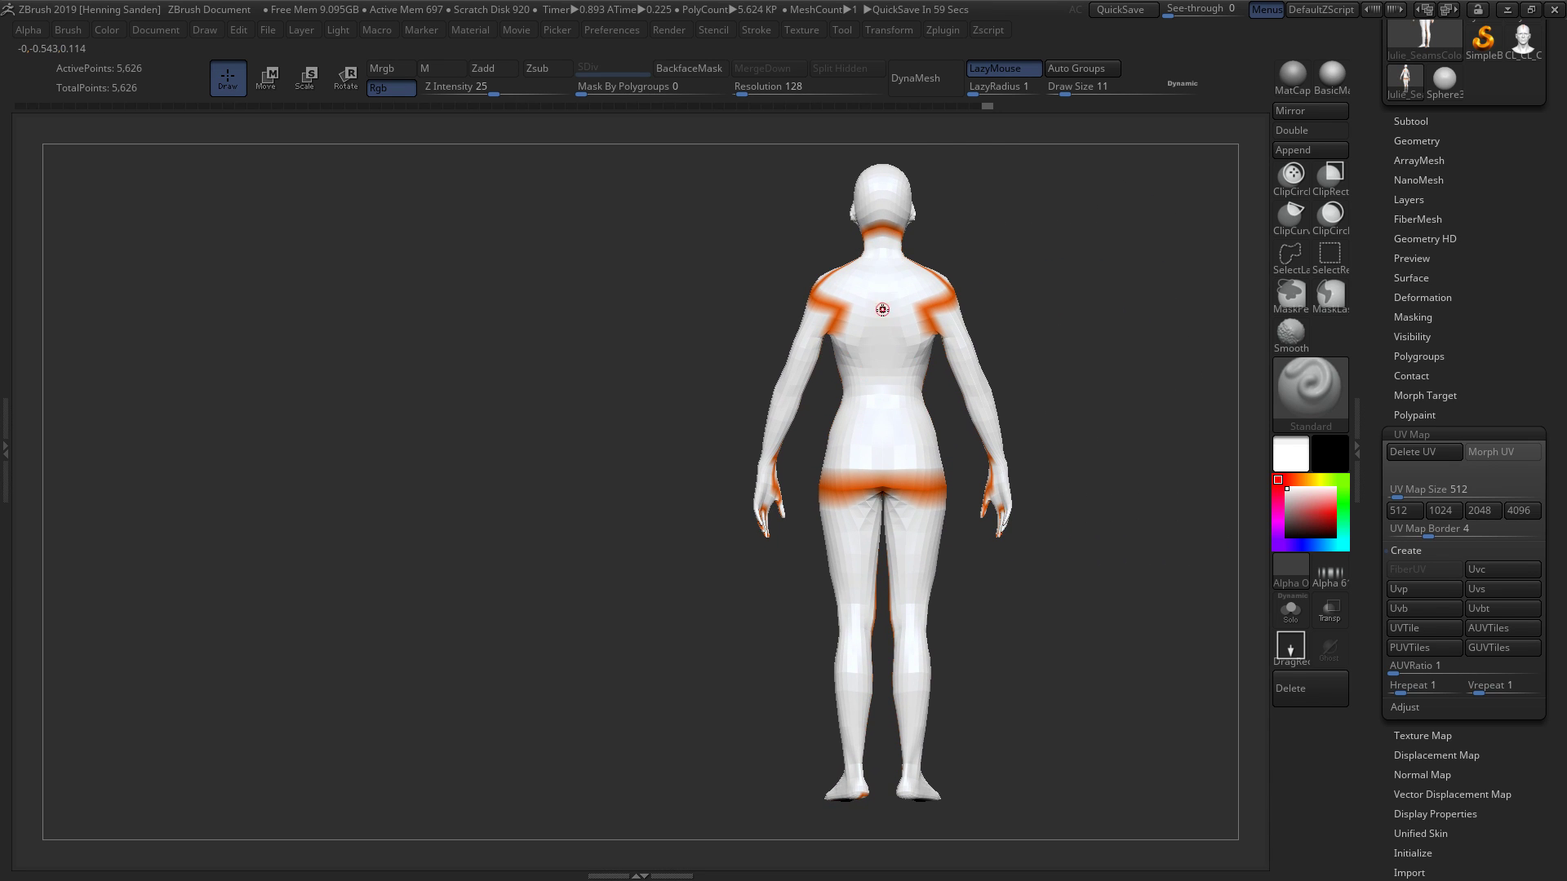
{"action": "left_click_drag", "start_coordinate": [889, 303], "coordinate": [922, 379]}
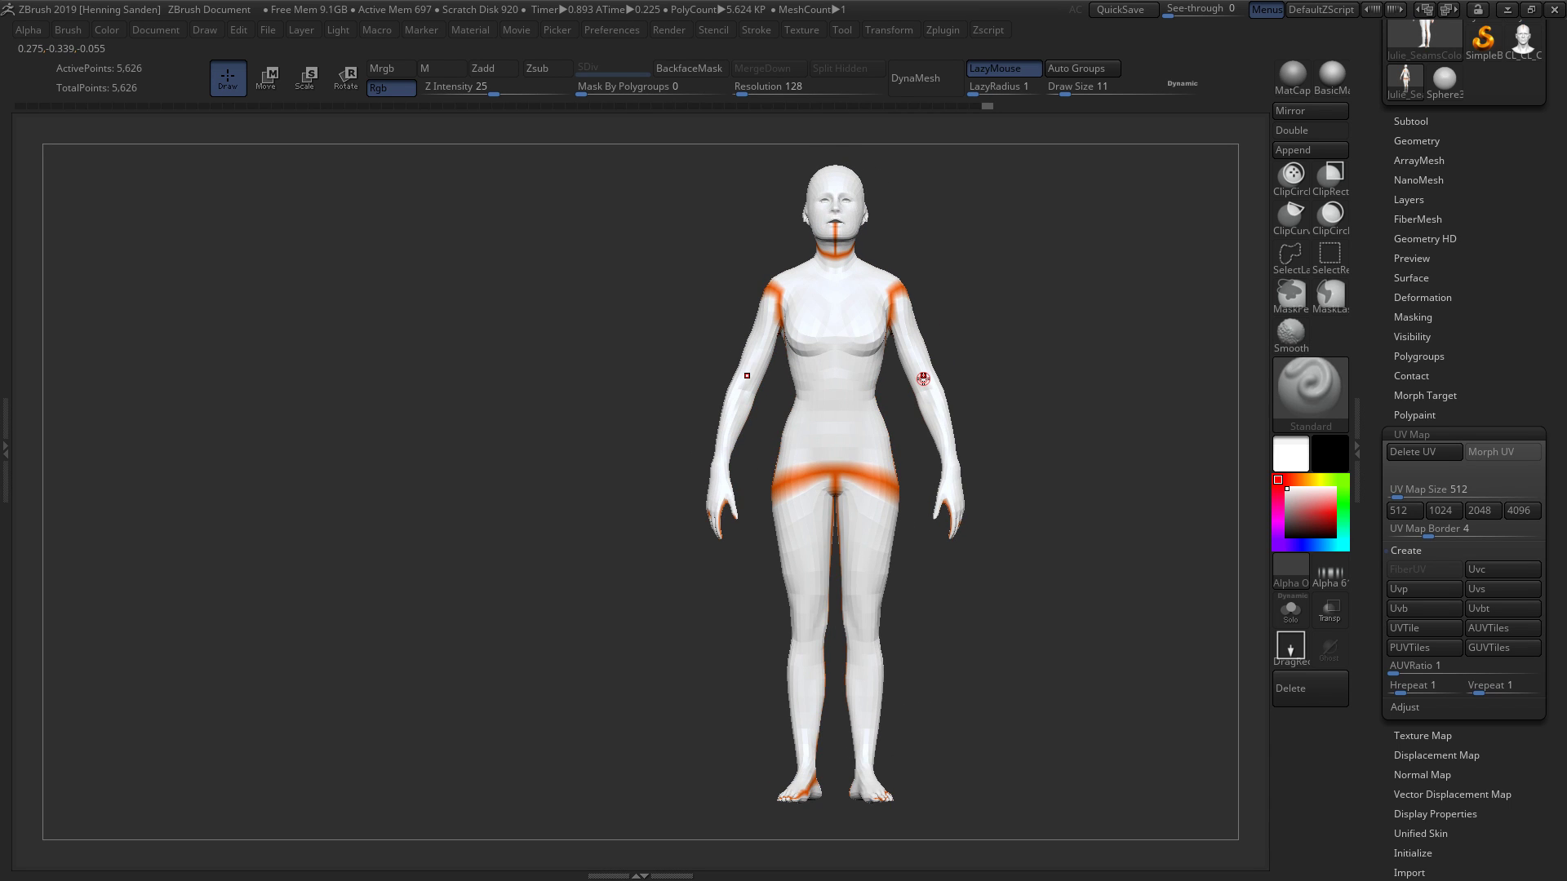